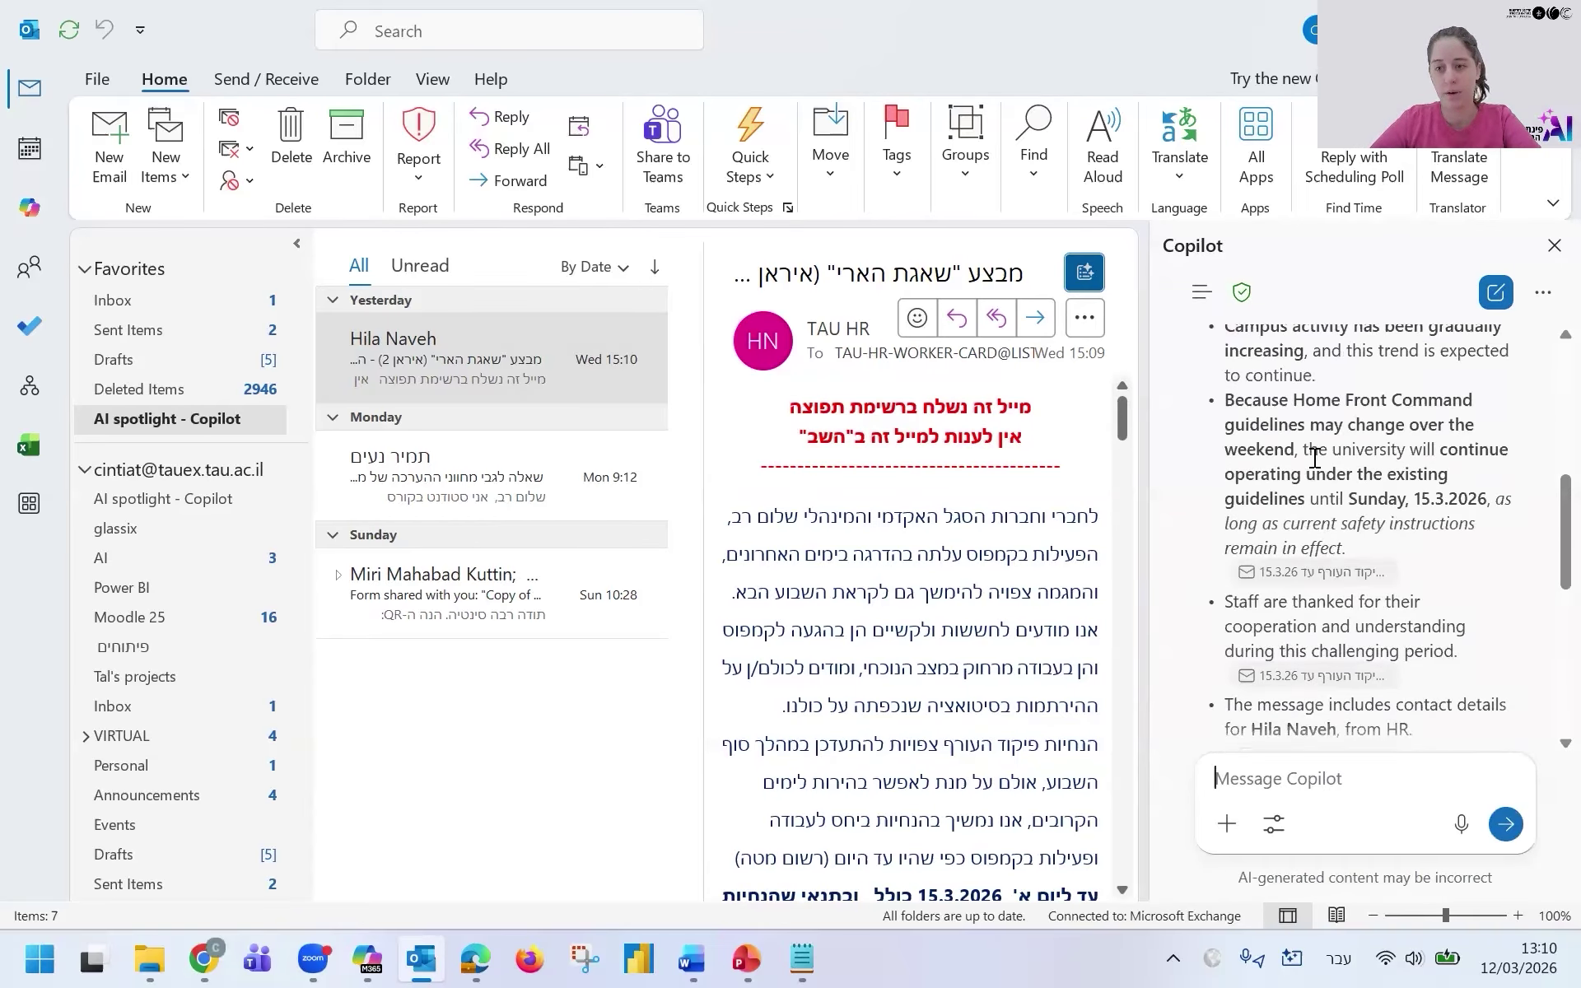
Compare Copilot's summary with the body of the open HR email, and check the follow-up suggestions
scroll(1282, 565, up, 15)
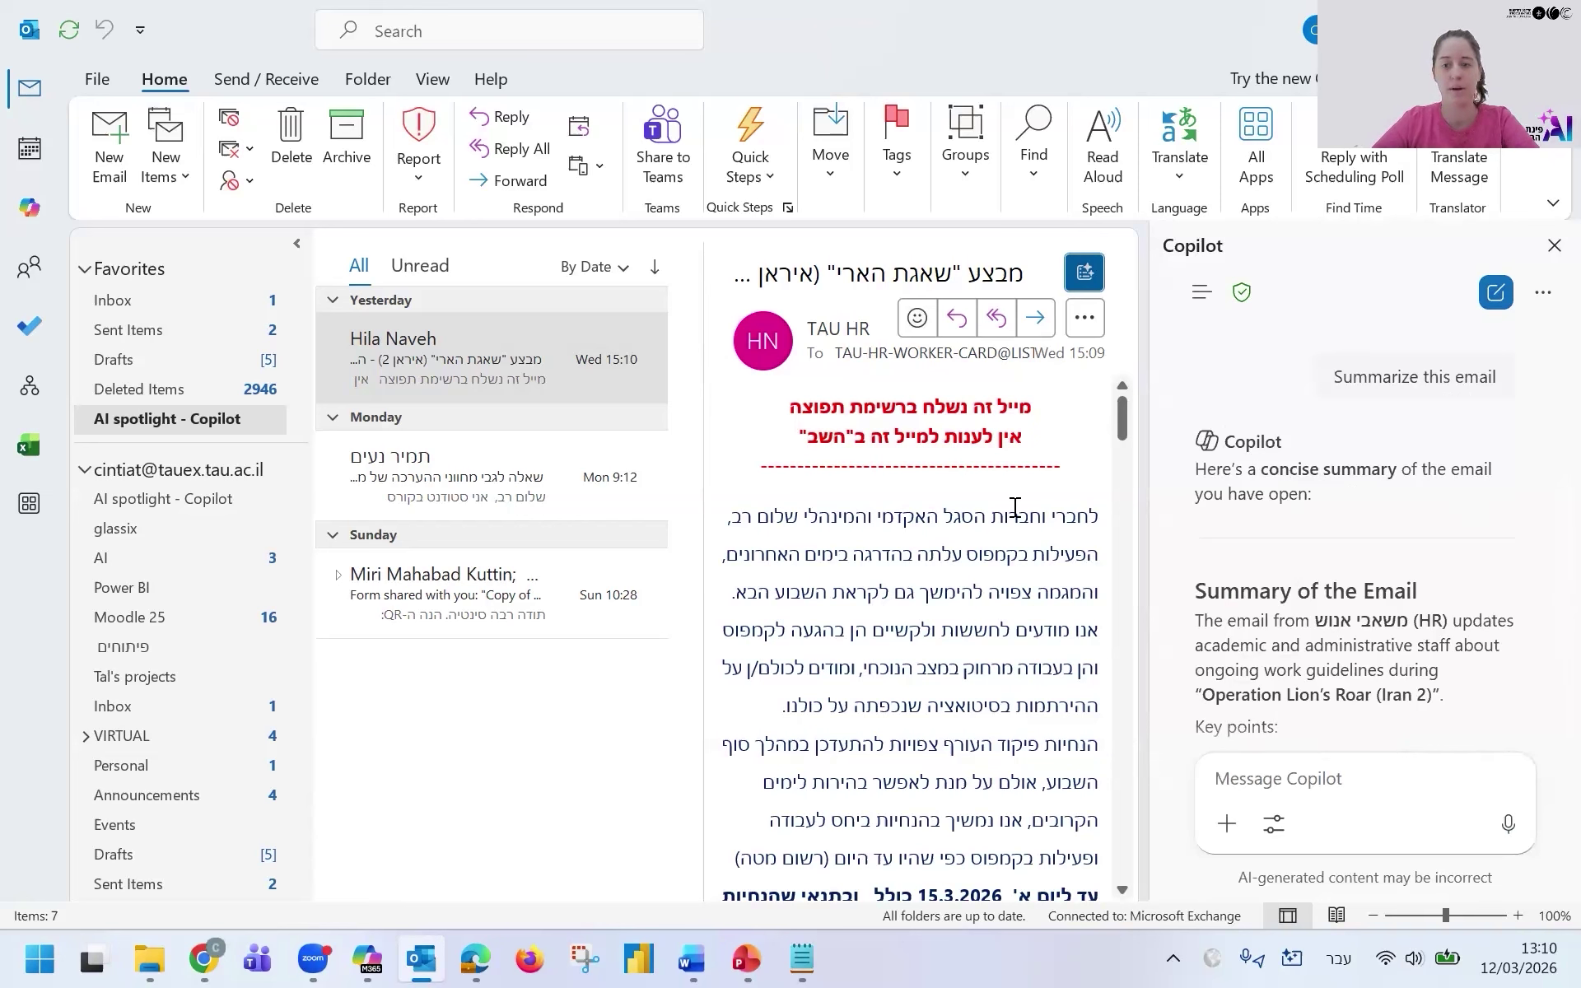
scroll(1015, 508, down, 4)
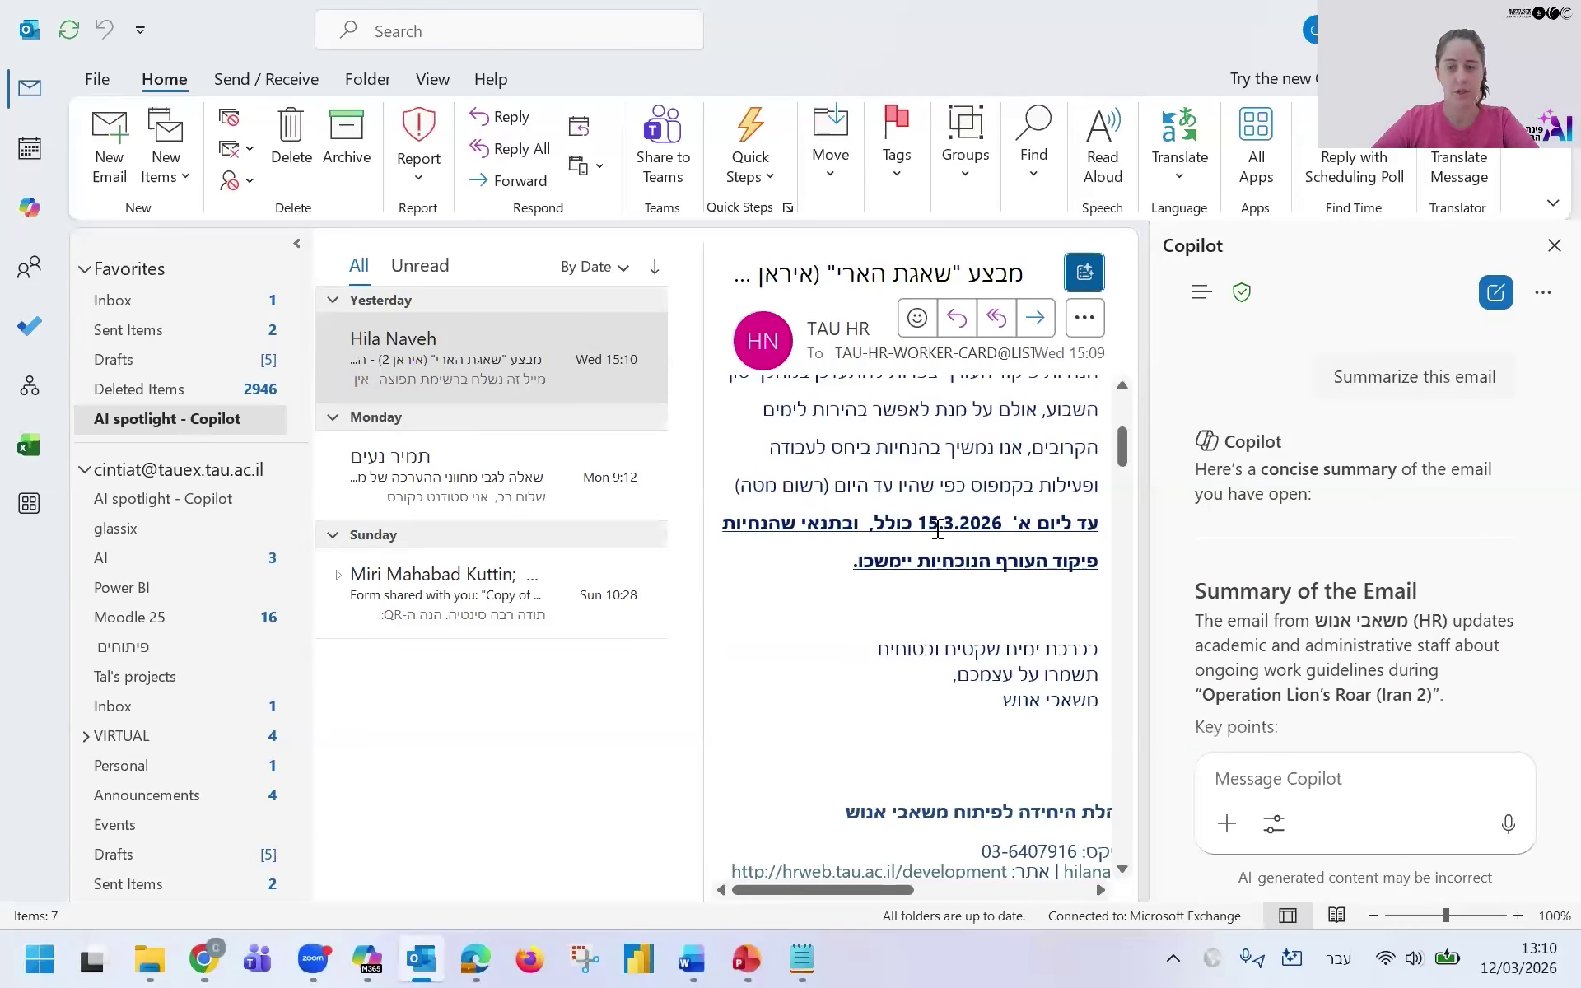
scroll(1287, 613, down, 10)
scroll(1286, 613, down, 3)
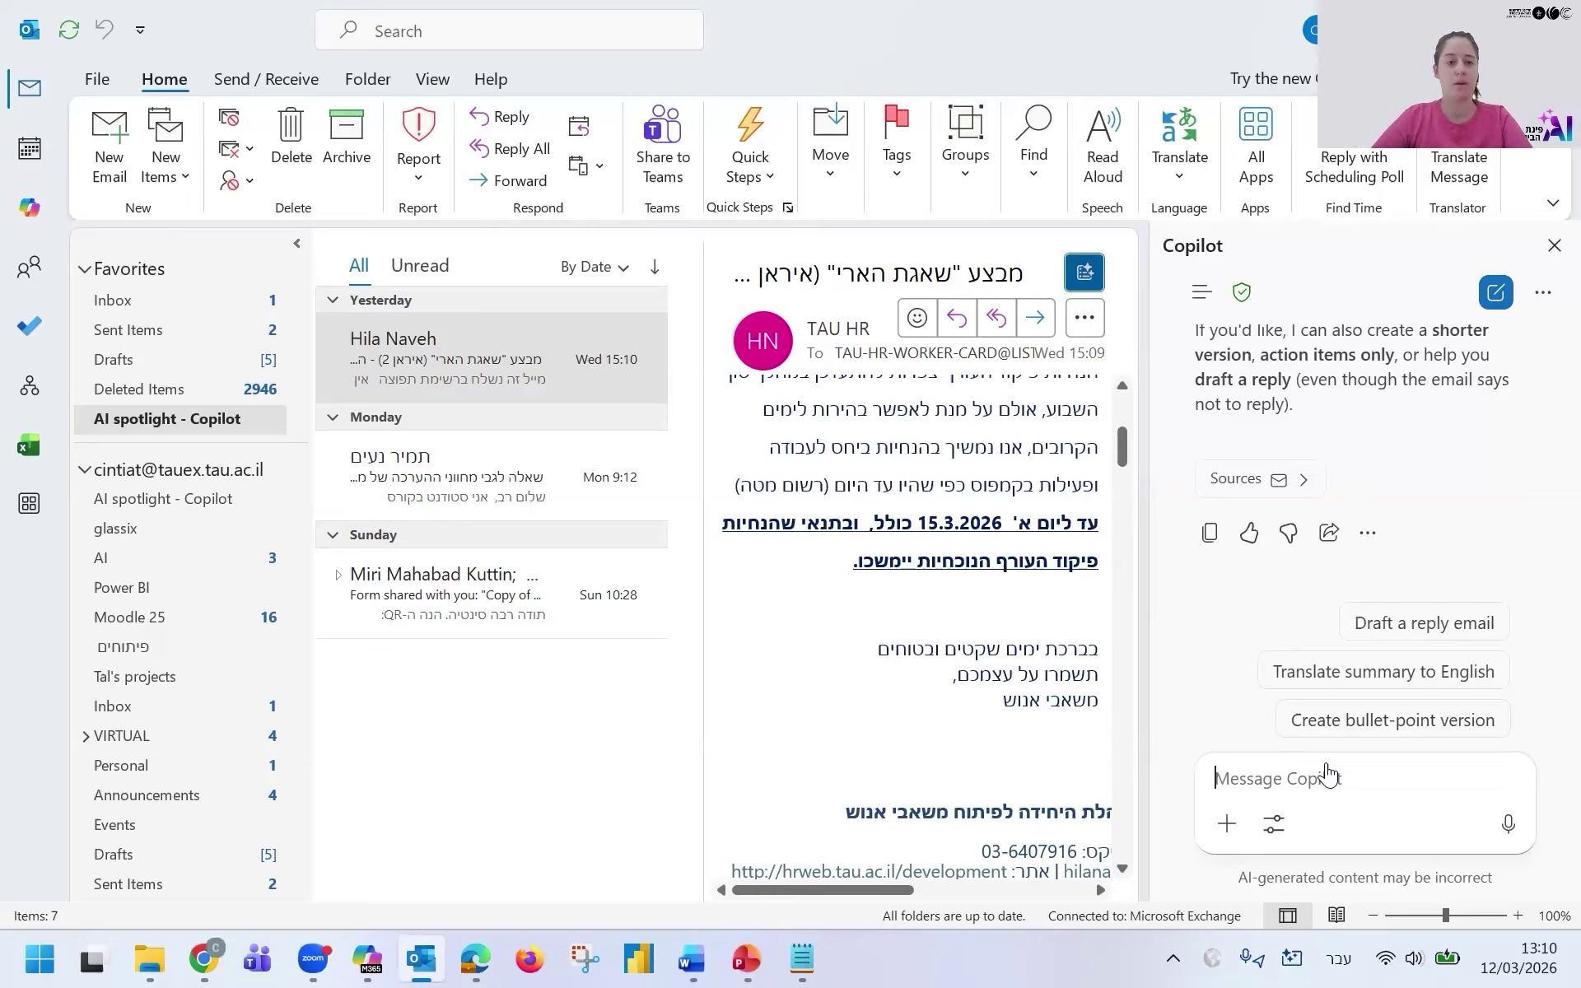
Open Sunday's "Form shared with you" email and ask in a new Copilot chat, "what are my next actions based on this thread?"
click(545, 609)
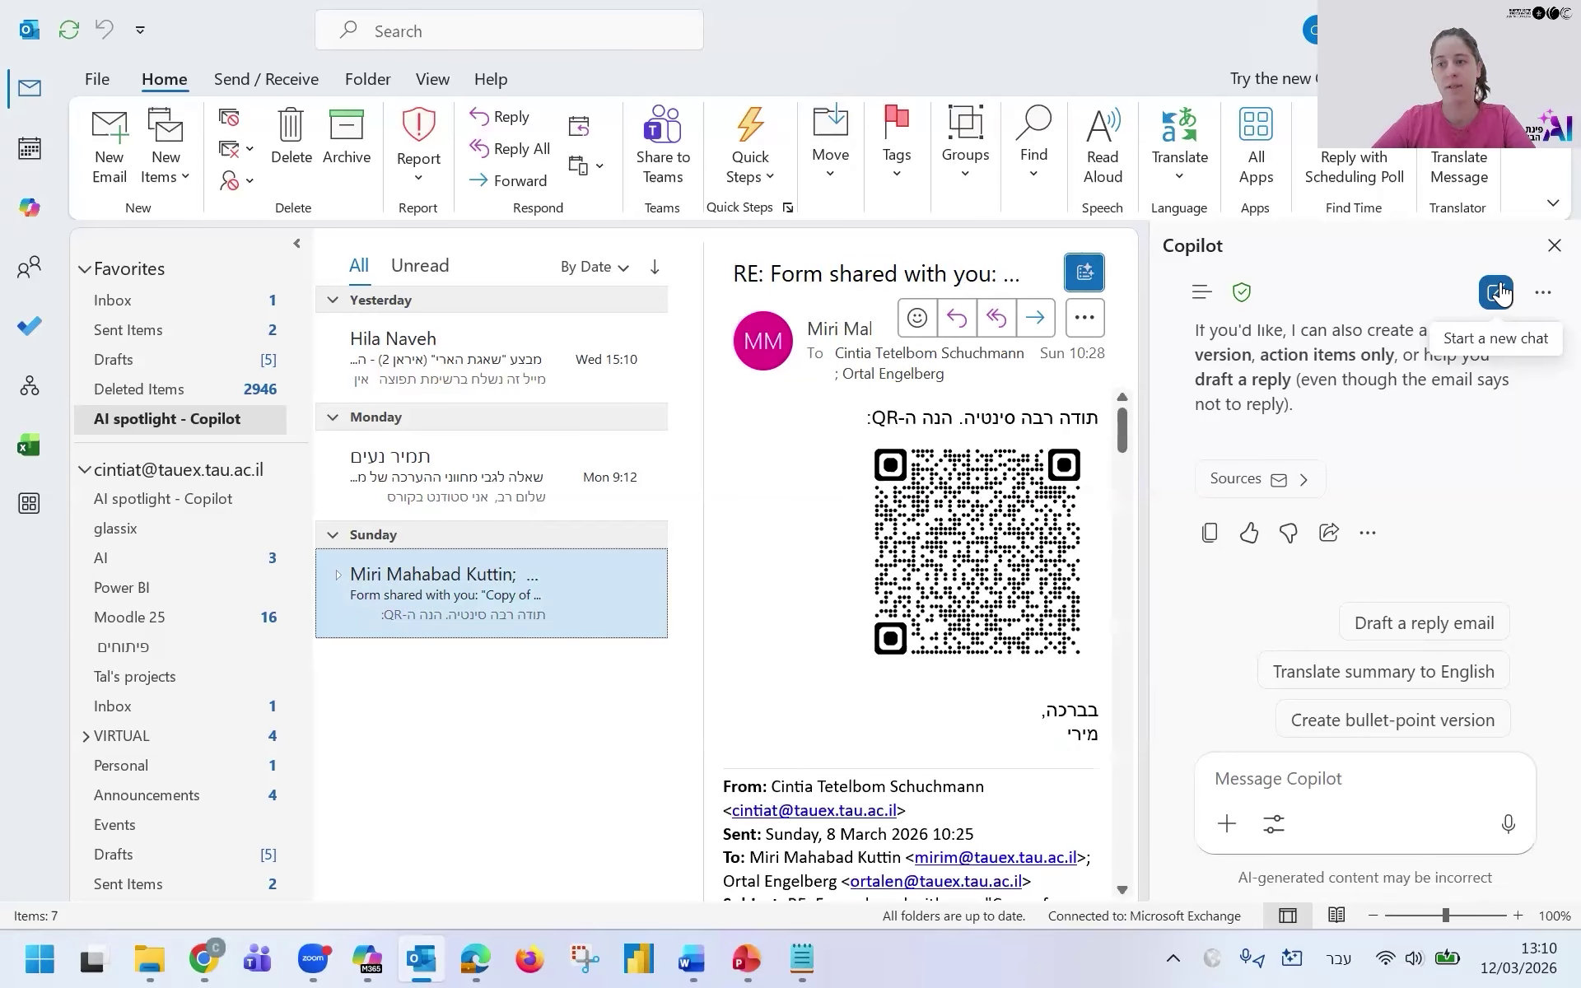
click(1499, 298)
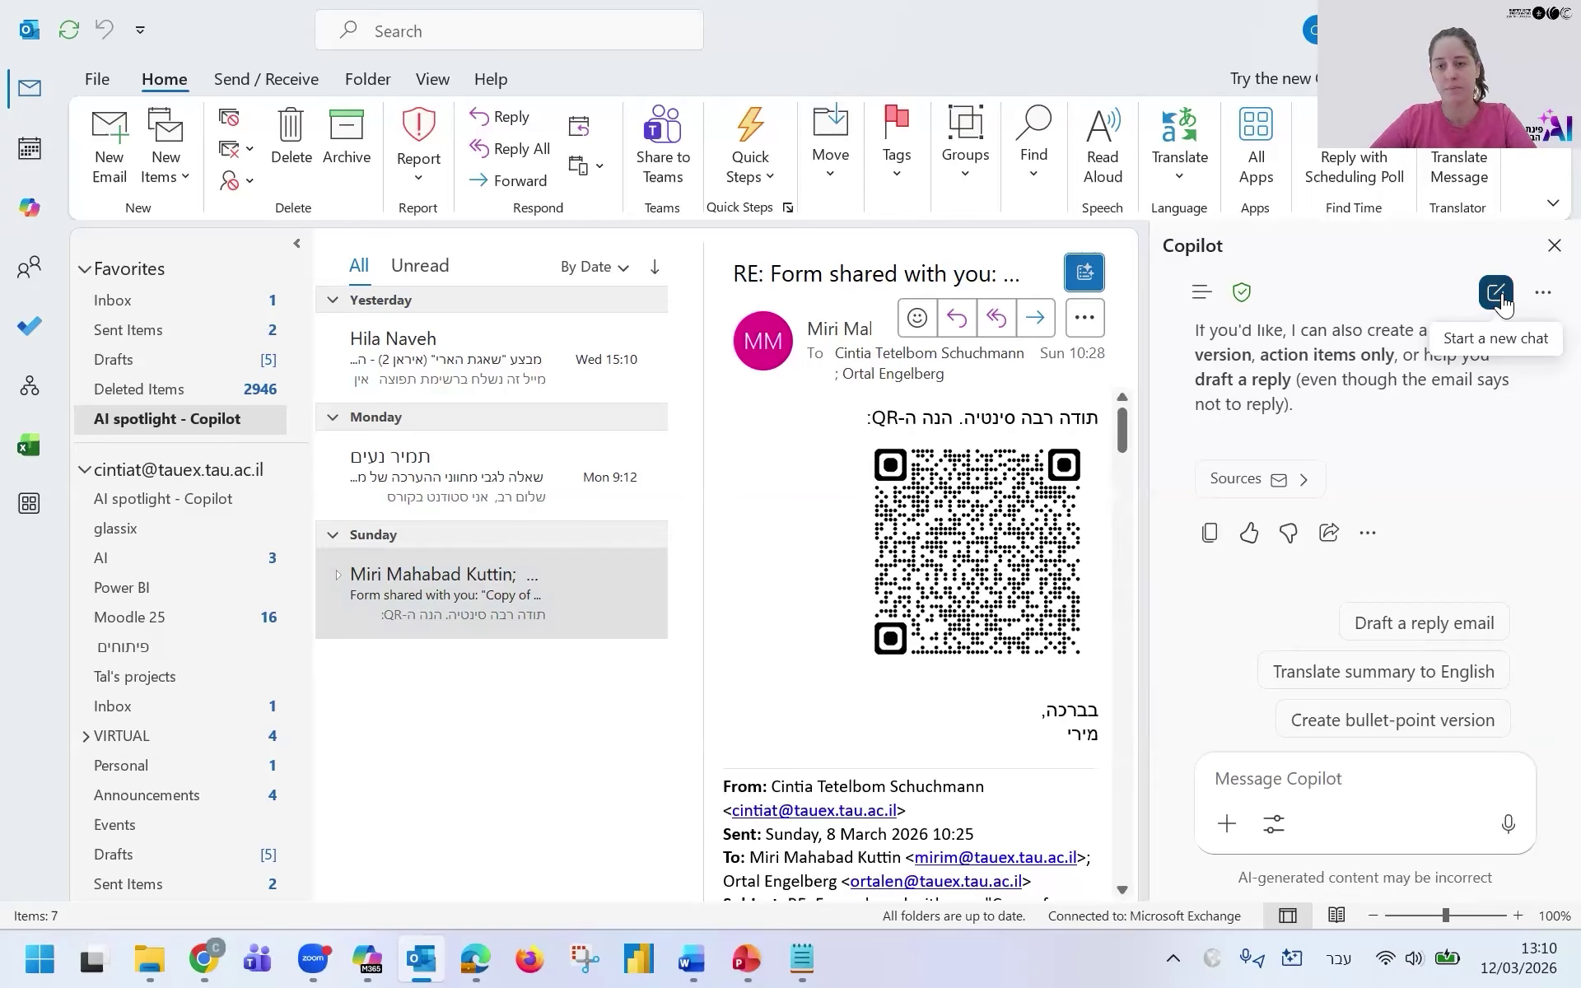
click(1394, 535)
key(alt+shift)
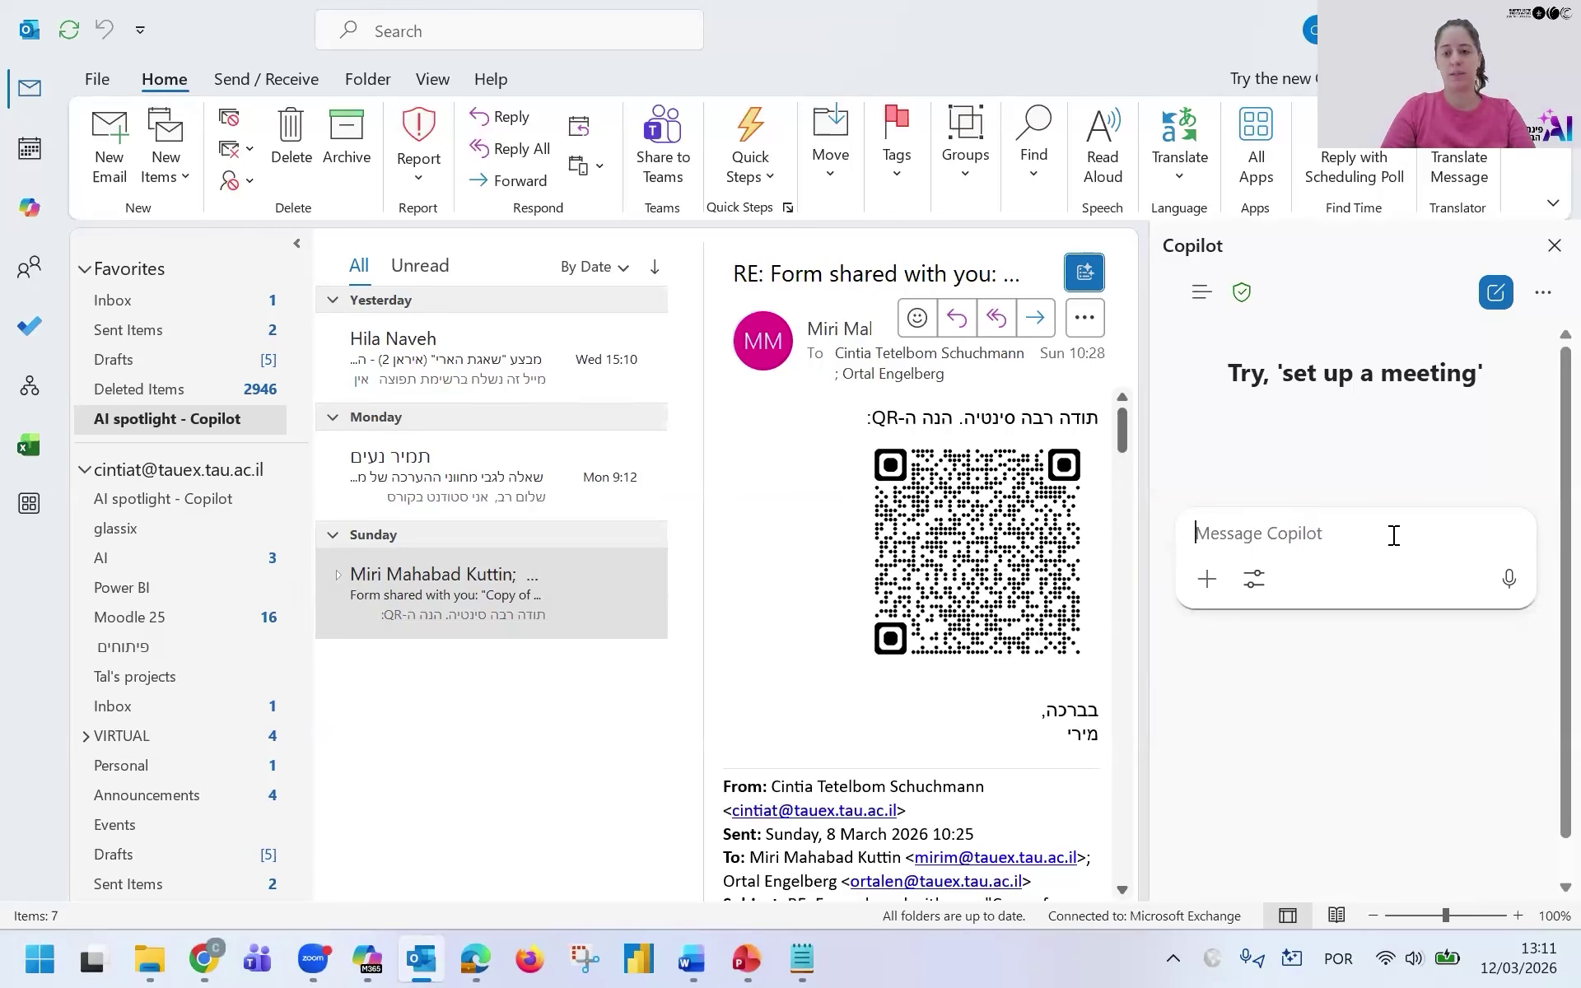
text(what are my )
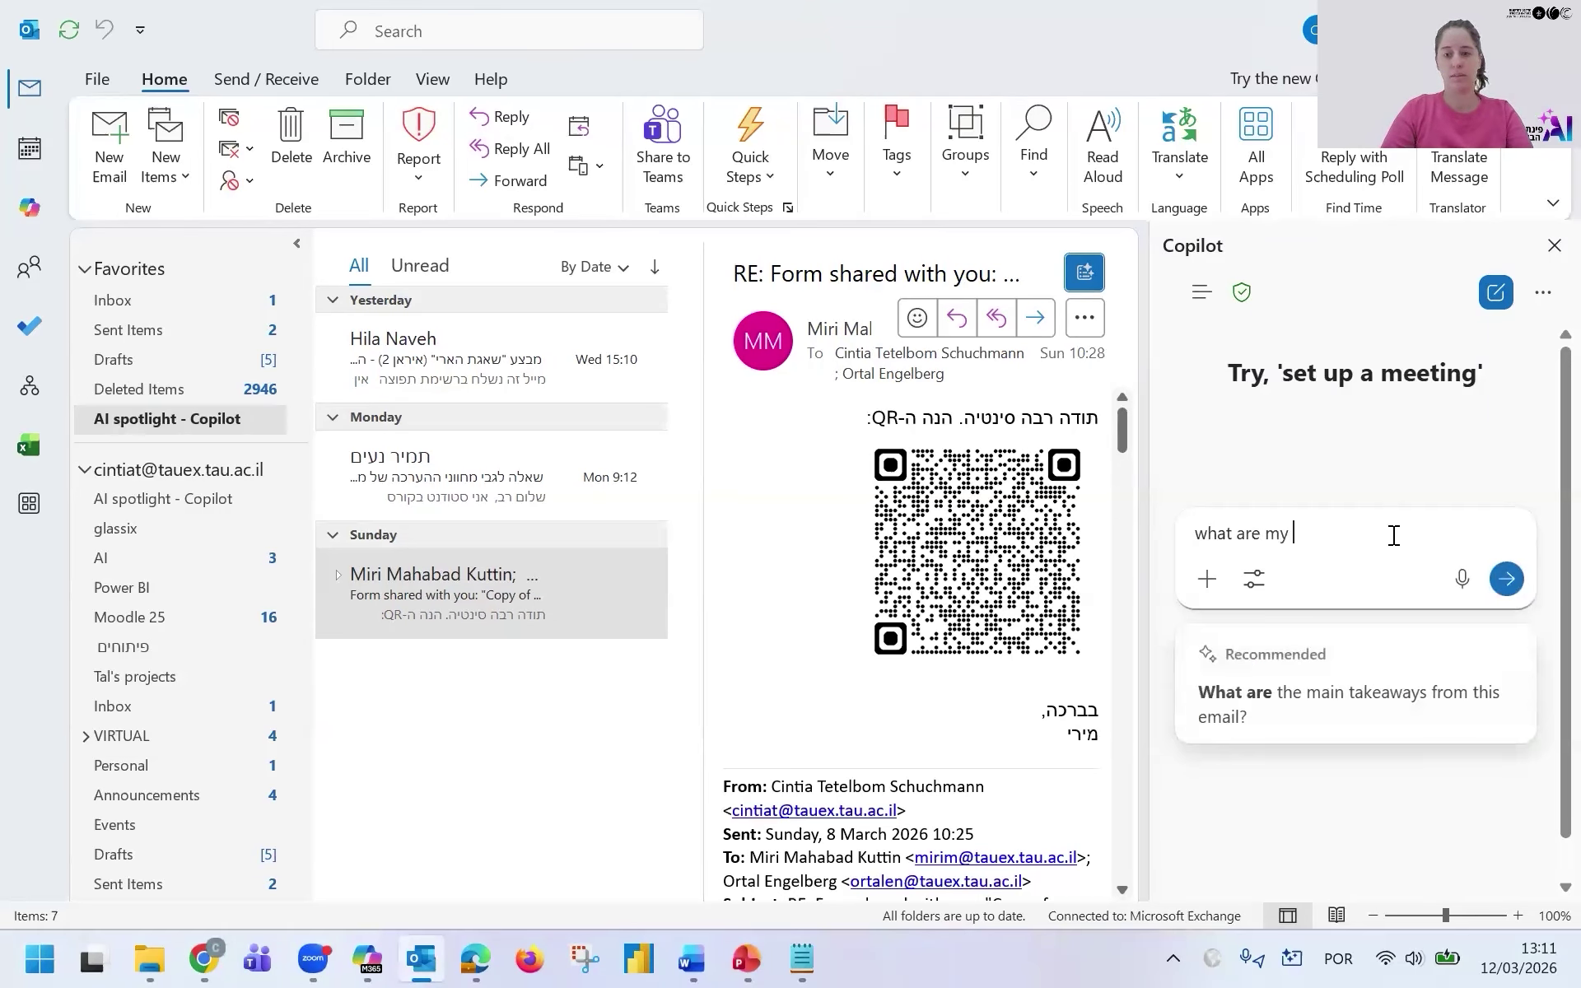
text(ne)
key(BackSpace)
key(BackSpace)
text(next actions bas)
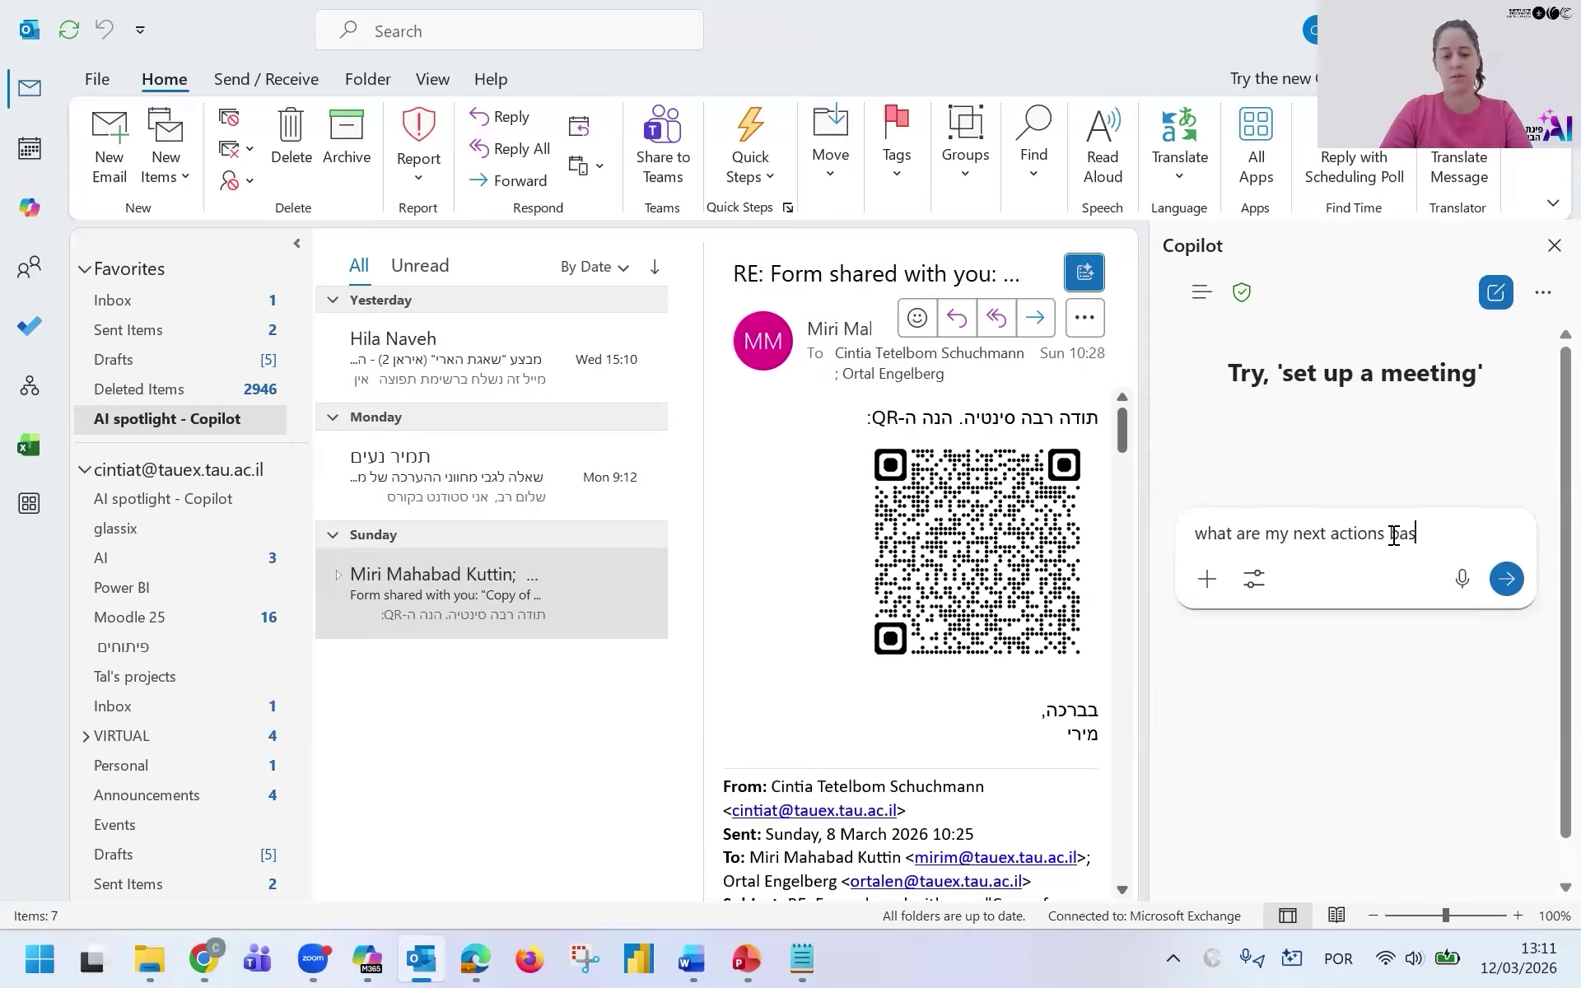
text(ed on this thread?)
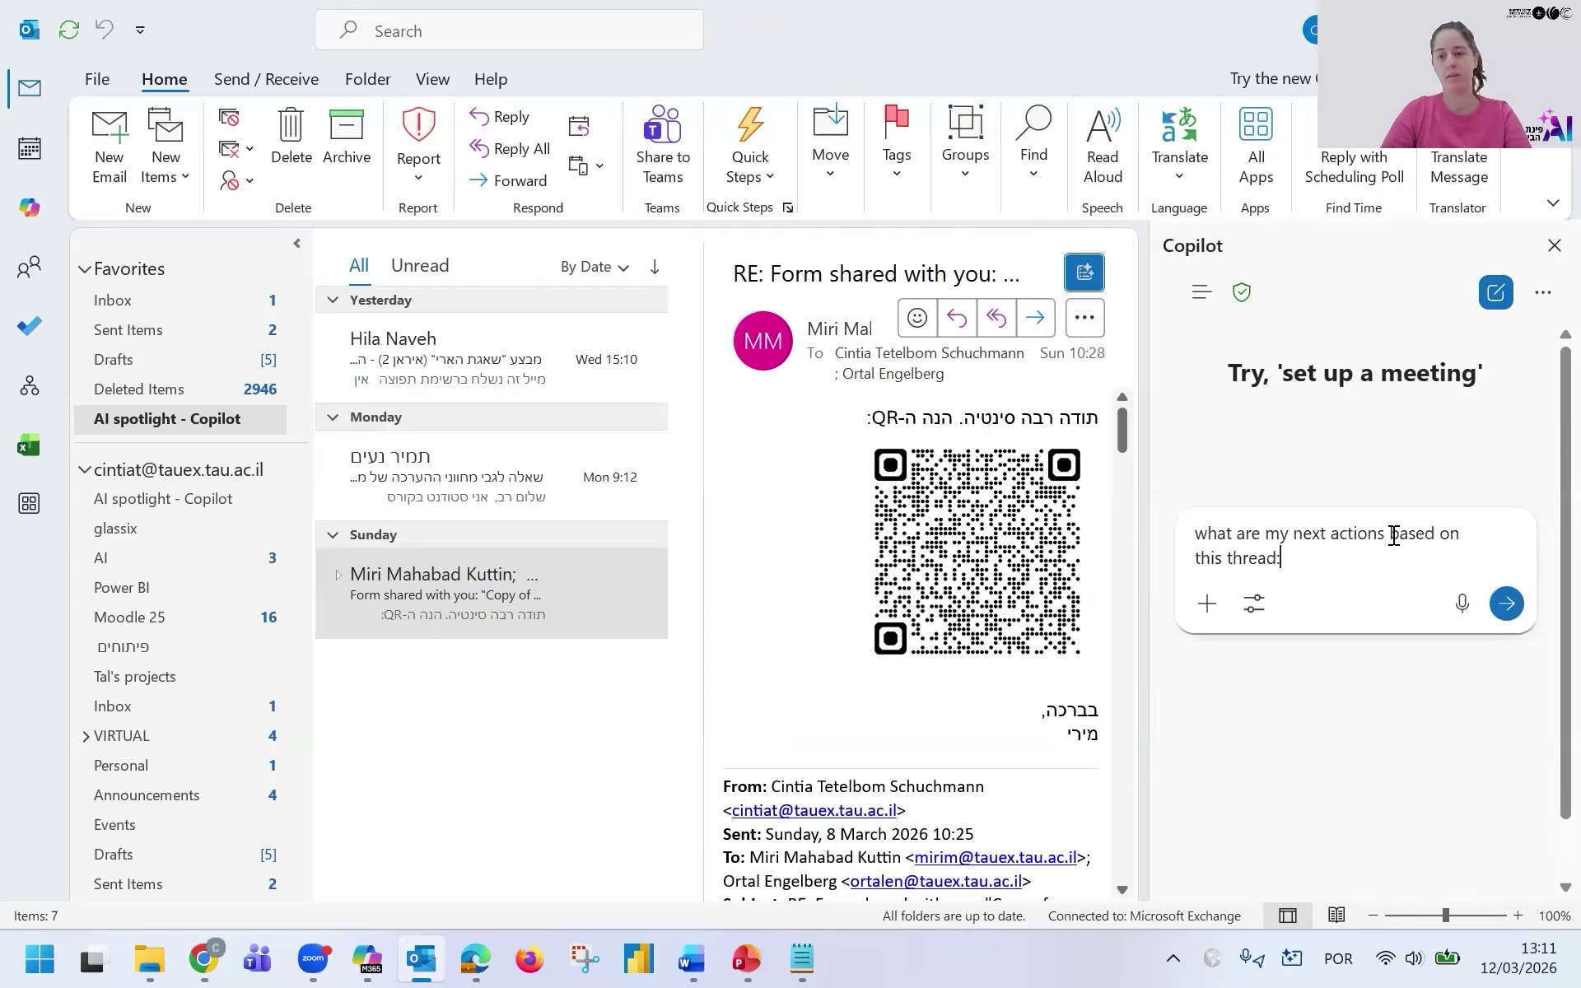
key(Return)
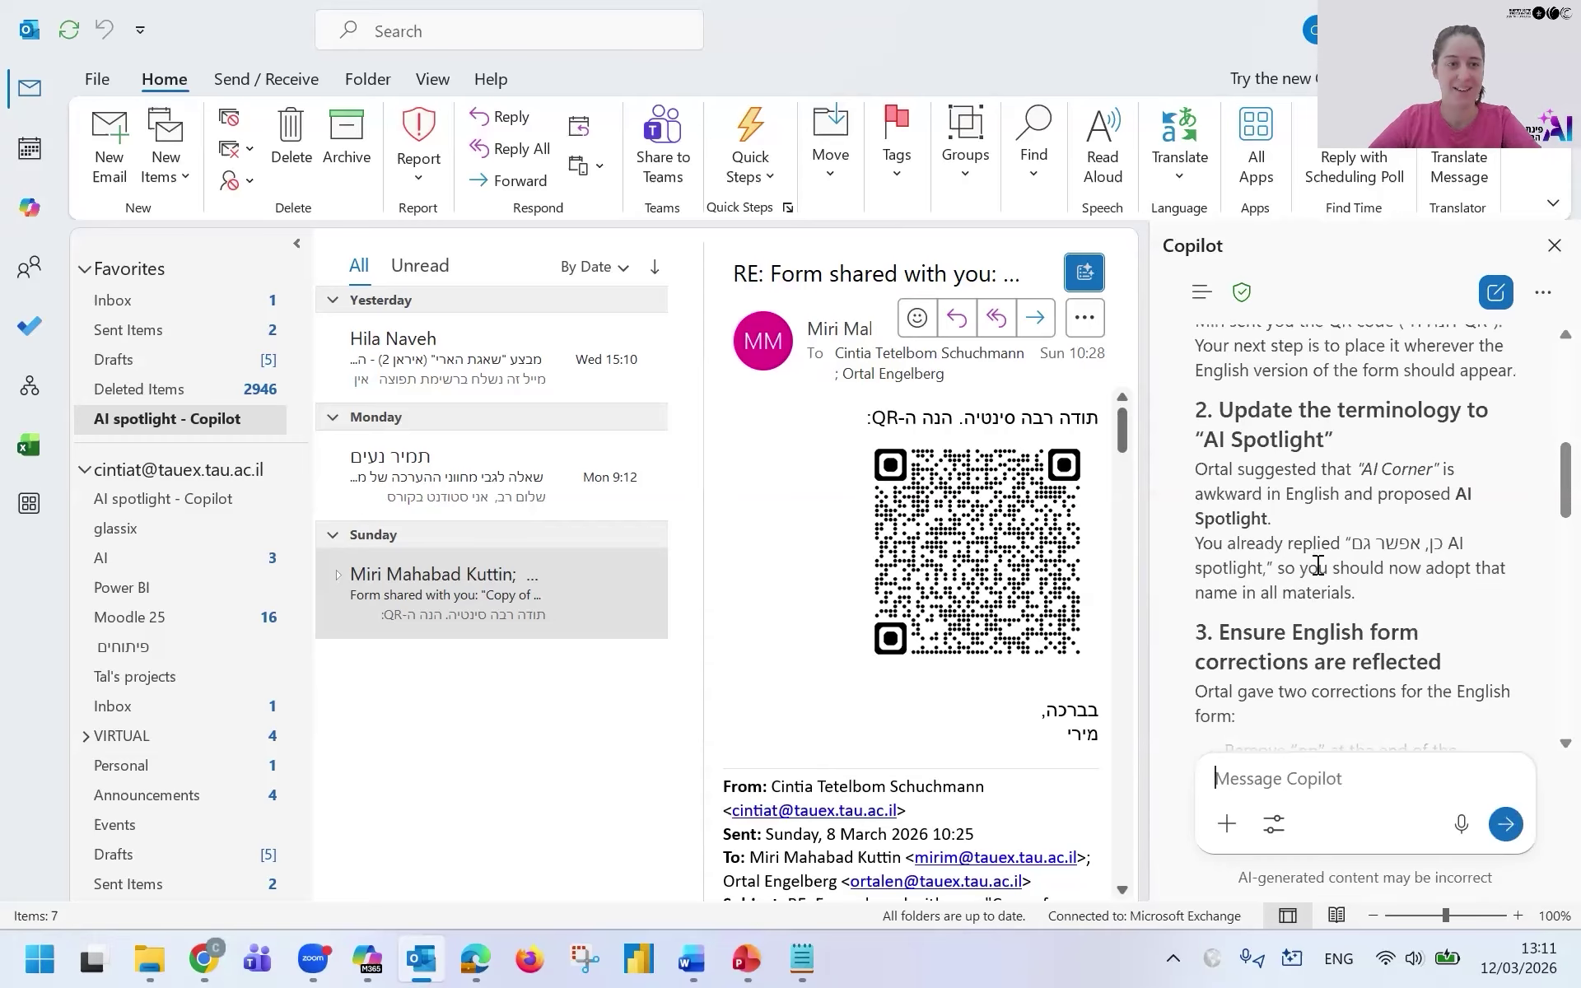
Read through Copilot's list of next actions from the start of the answer
scroll(1320, 570, up, 3)
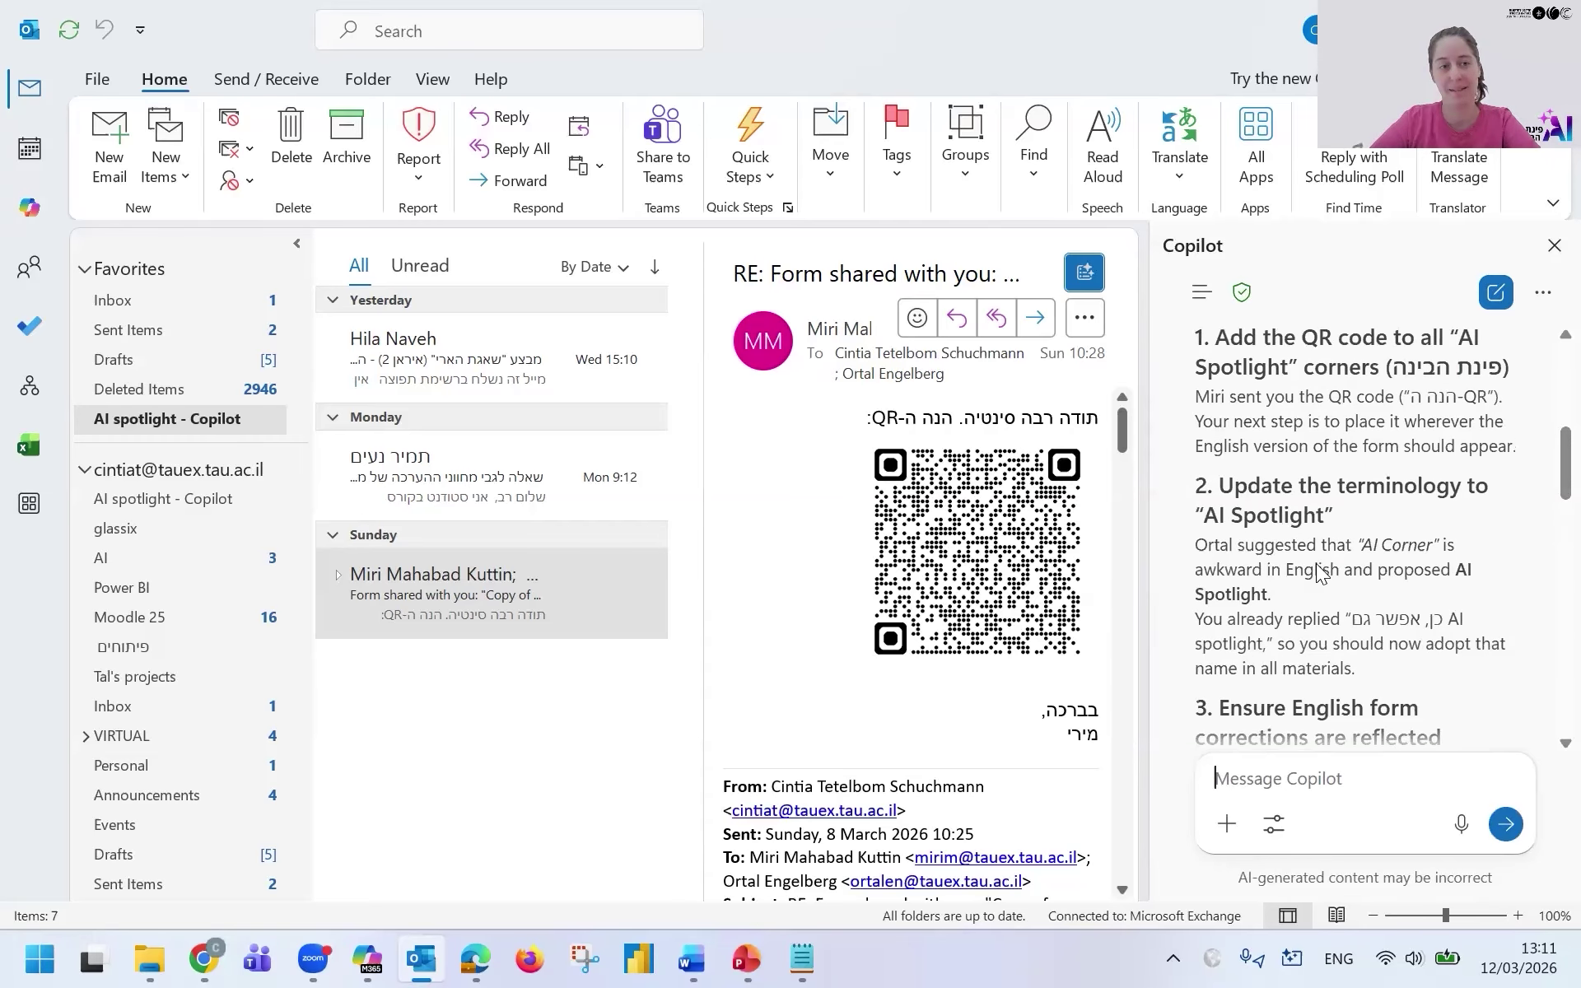
scroll(1358, 570, up, 10)
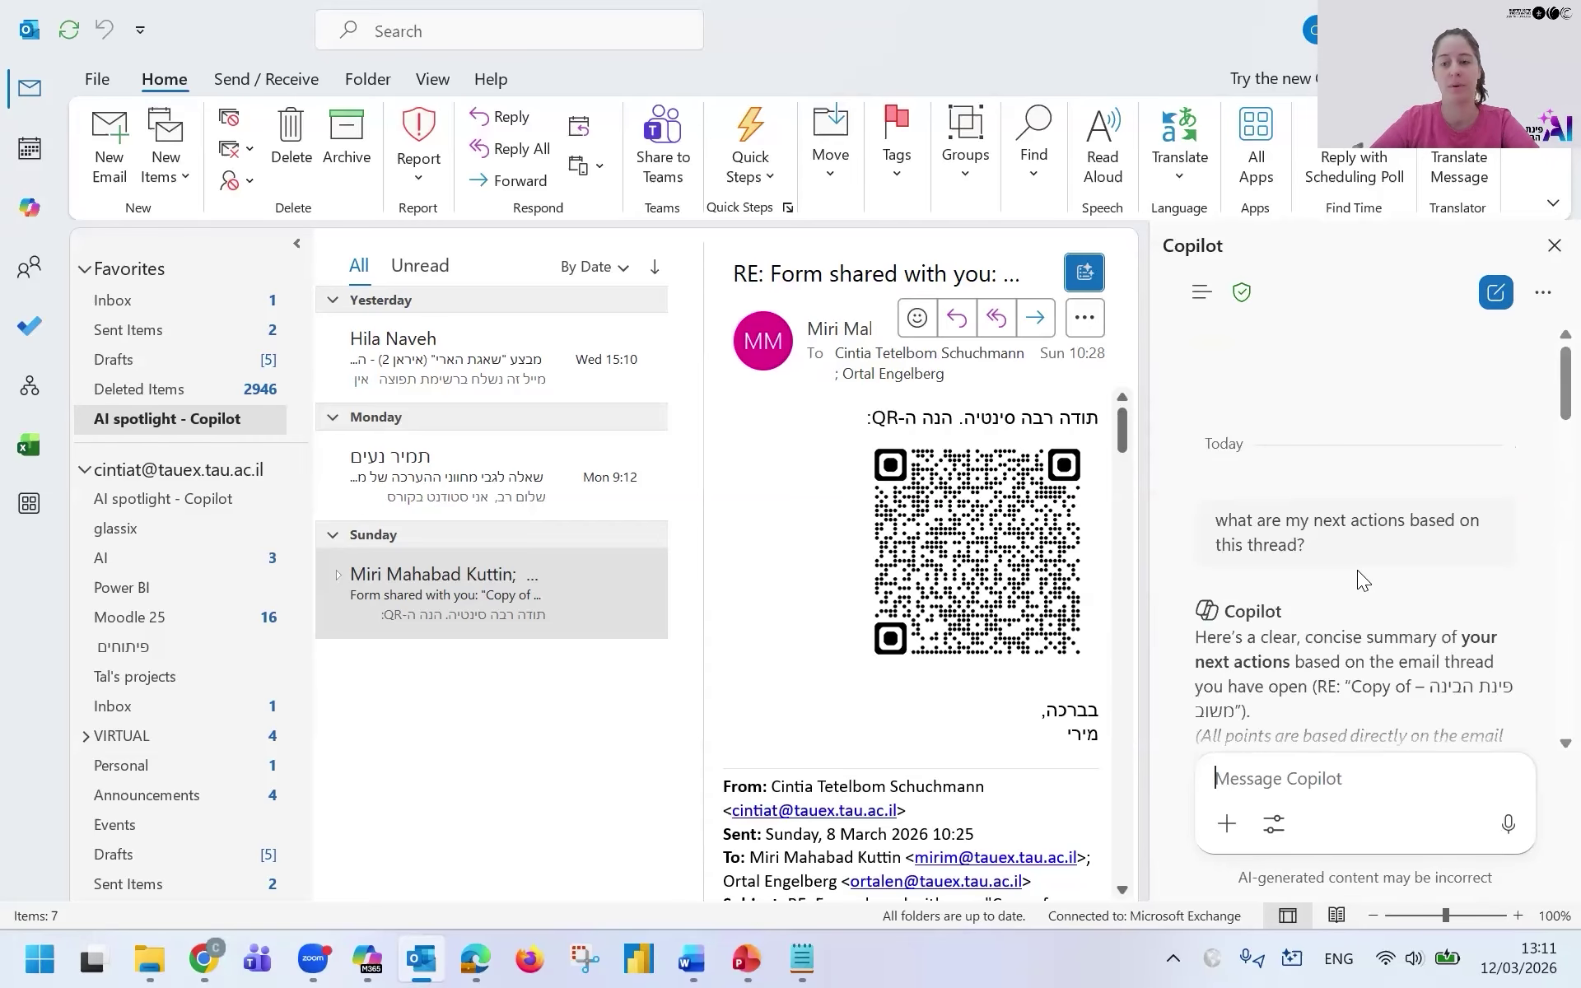
mouse_move(1565, 383)
mouse_down()
mouse_move(1545, 816)
mouse_move(1547, 358)
mouse_up()
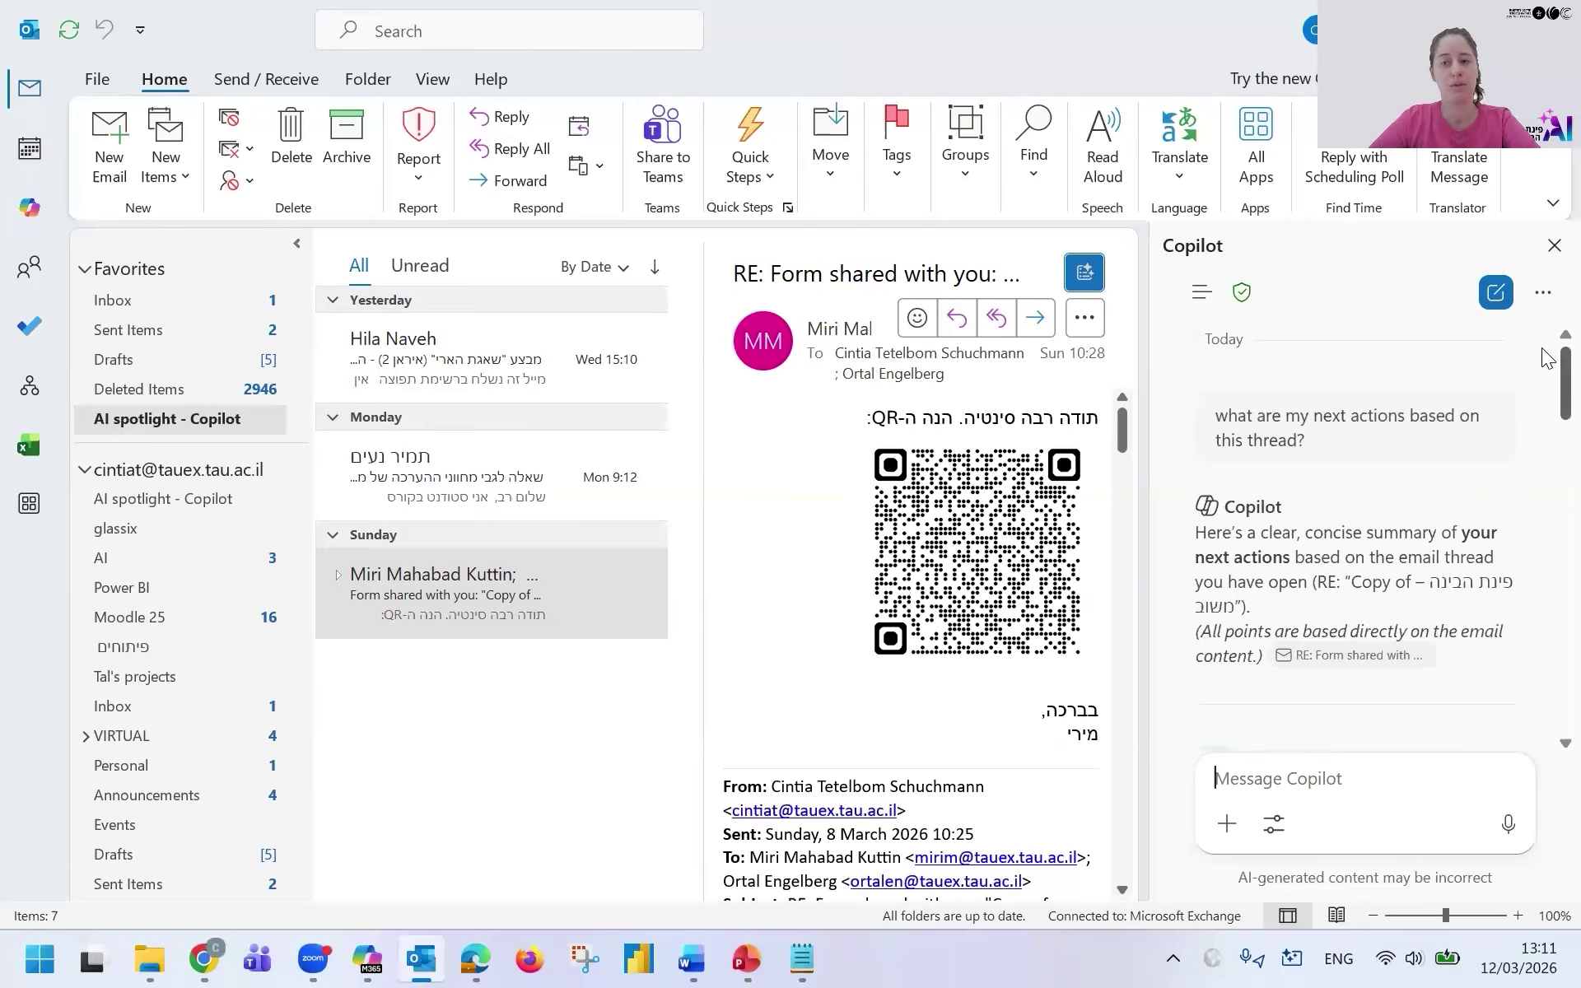
Close and reopen the Copilot pane, and have it summarize the open email thread
click(1552, 247)
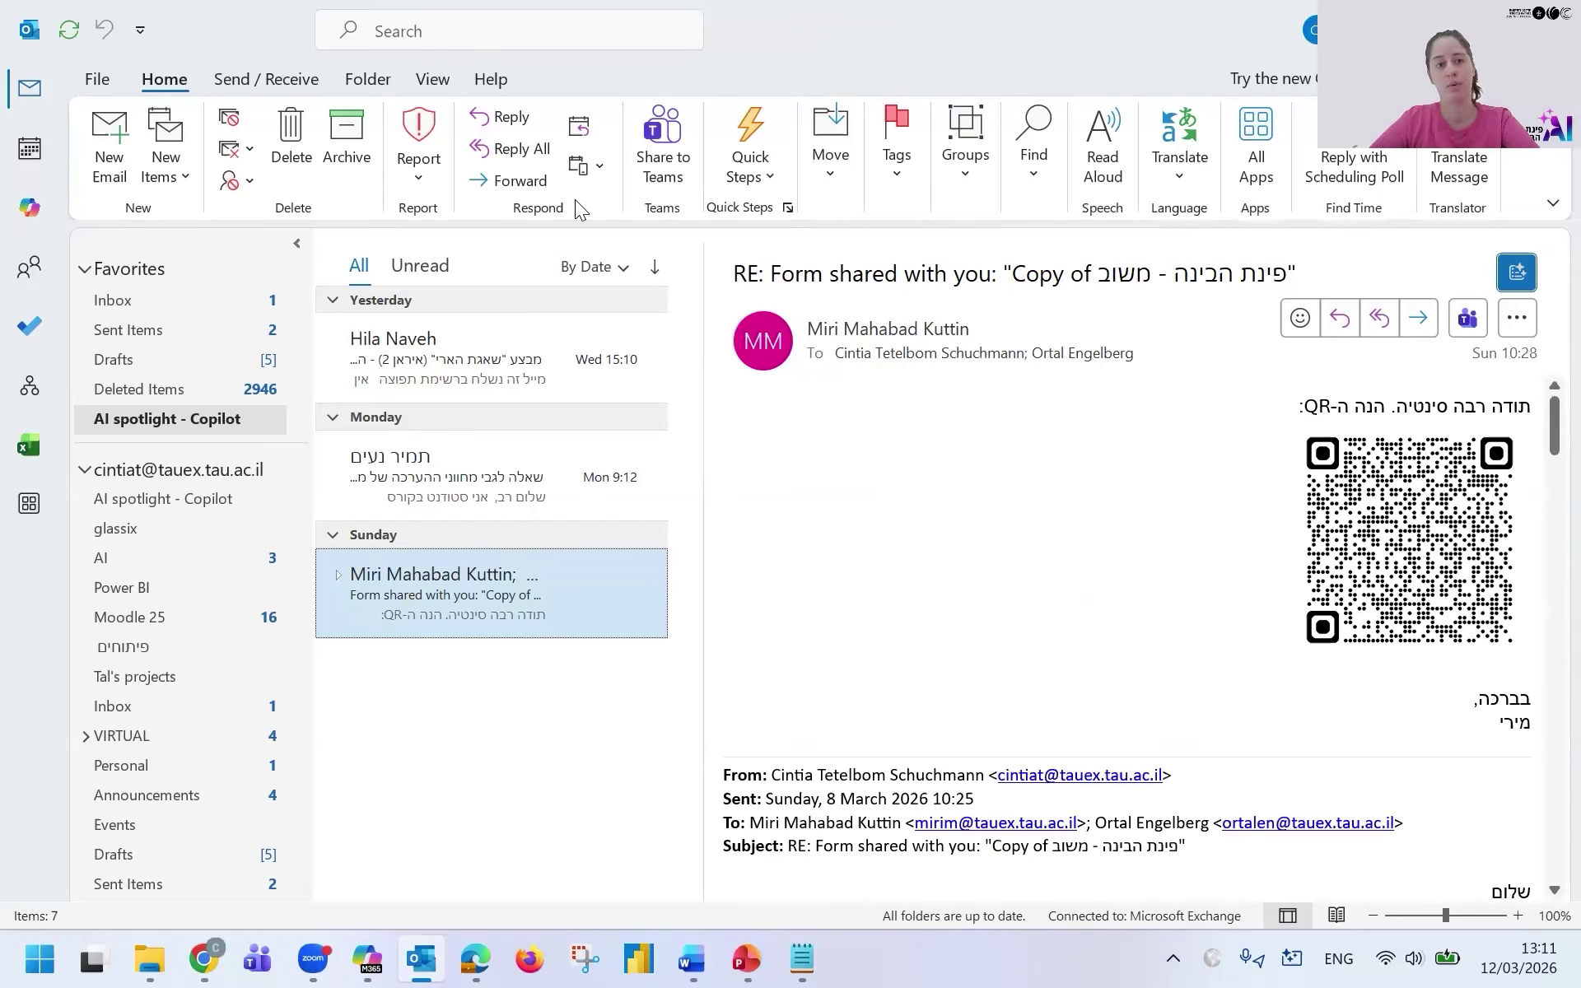
click(1515, 276)
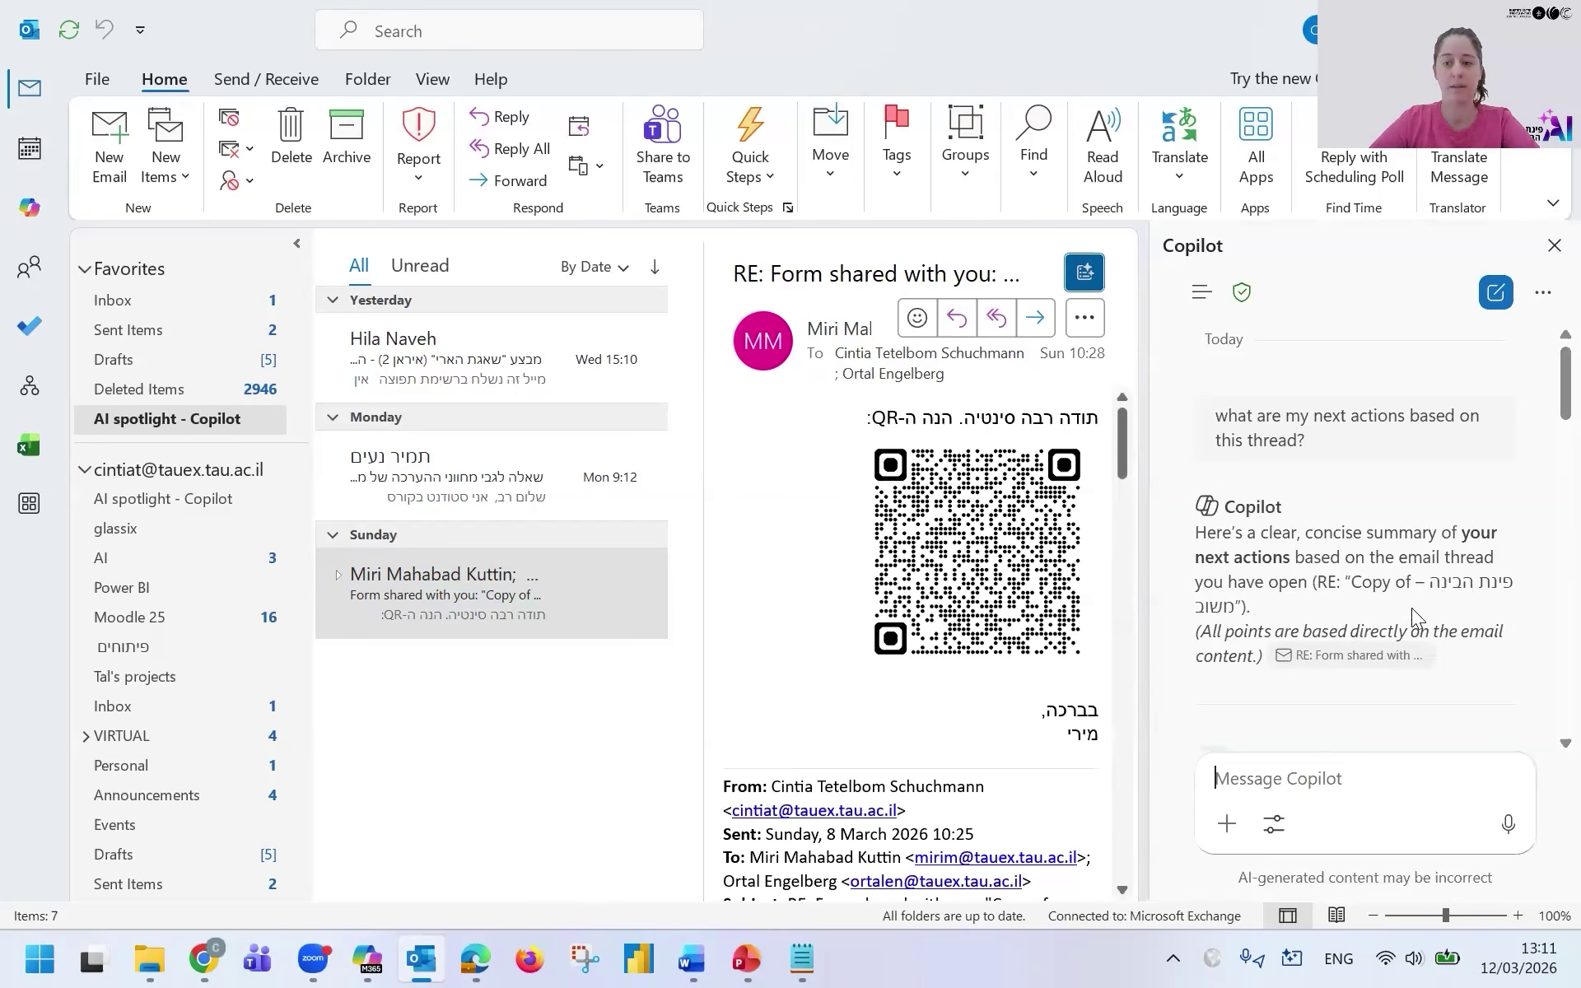
click(1483, 631)
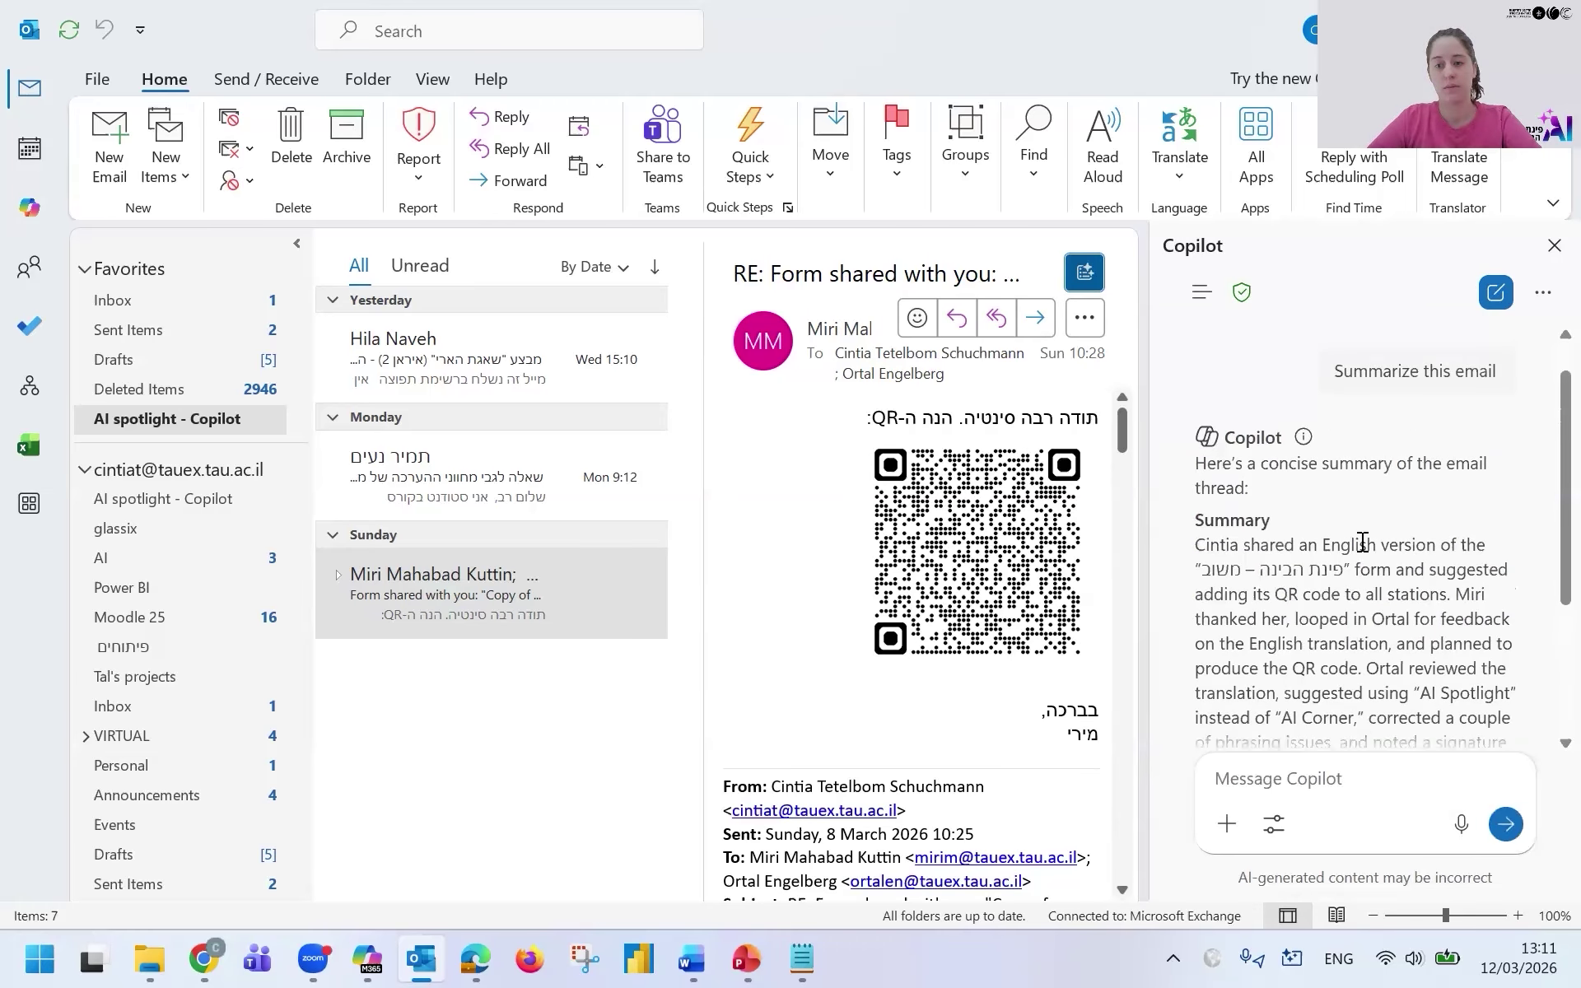
Switch to the PowerPoint slide show and advance to the "Copilot in Word" slide
key(alt+Tab)
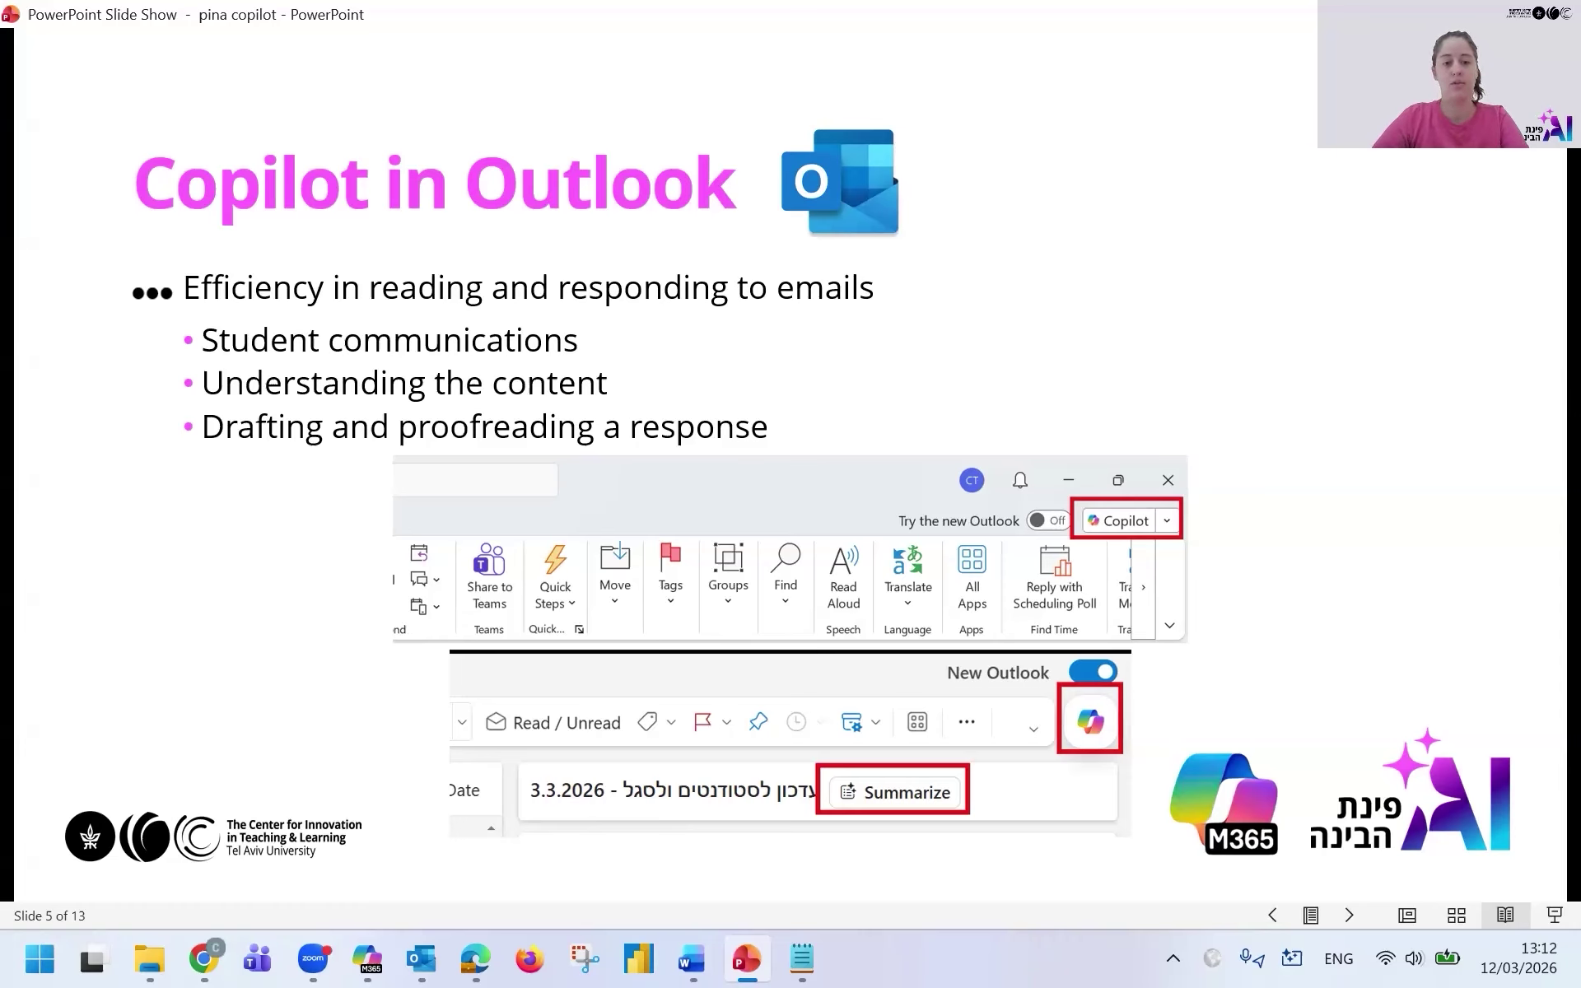
click(297, 594)
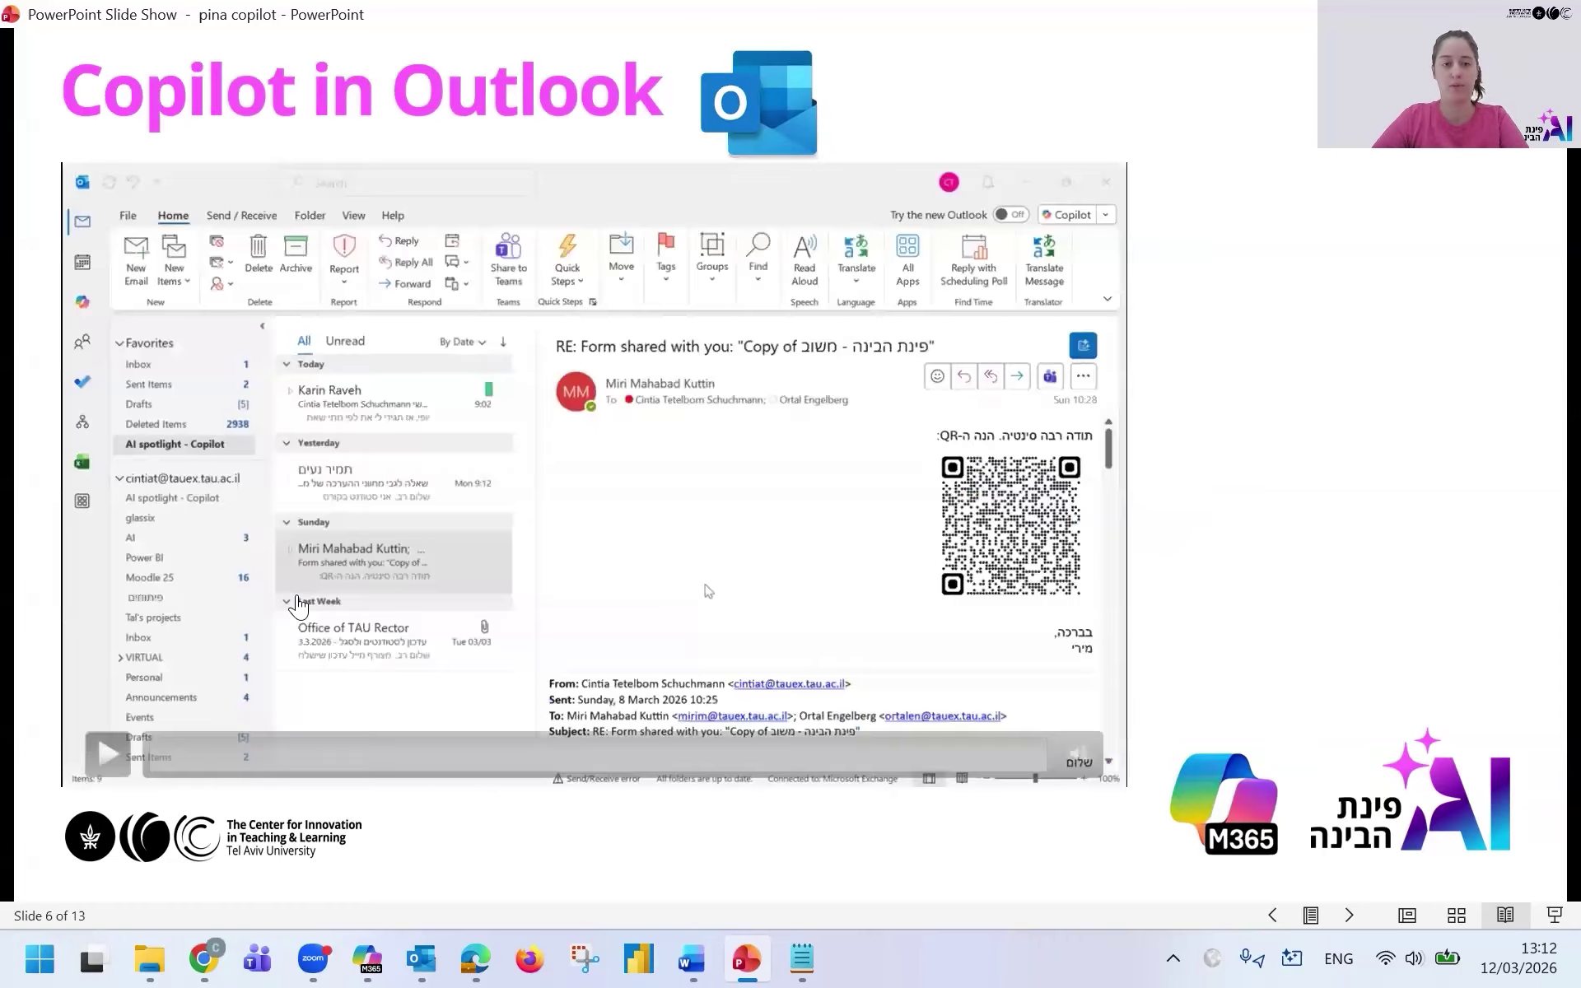
click(1320, 501)
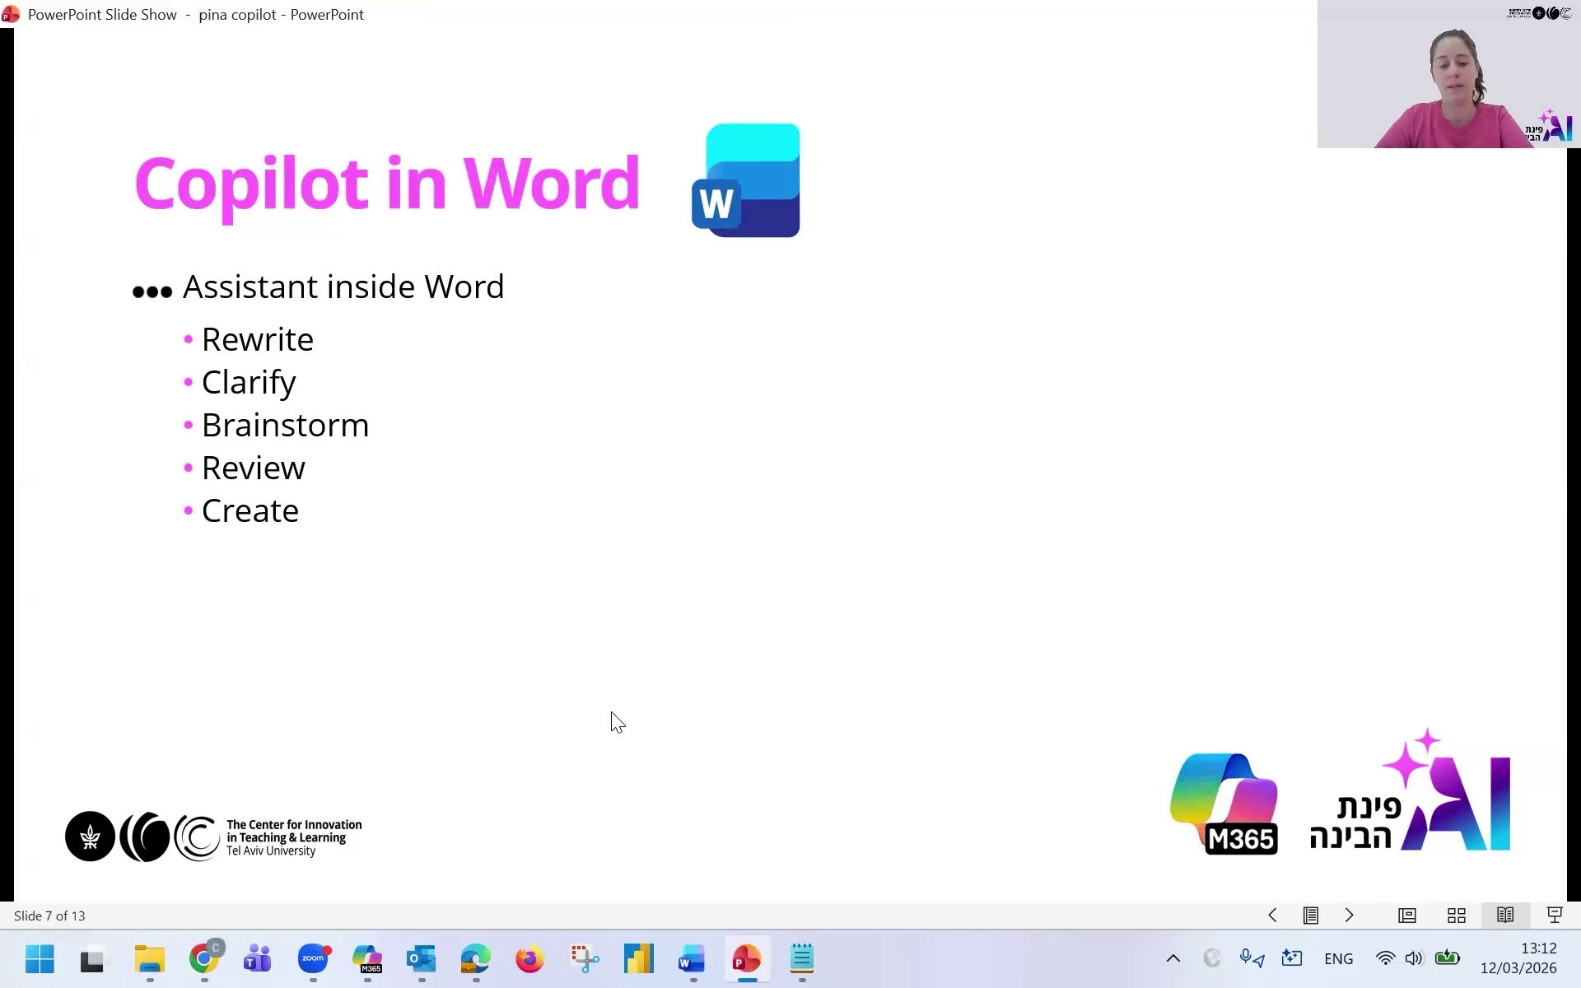
Switch to the "assigment 2" Word document and open Copilot alongside the assignment instructions
mouse_move(713, 958)
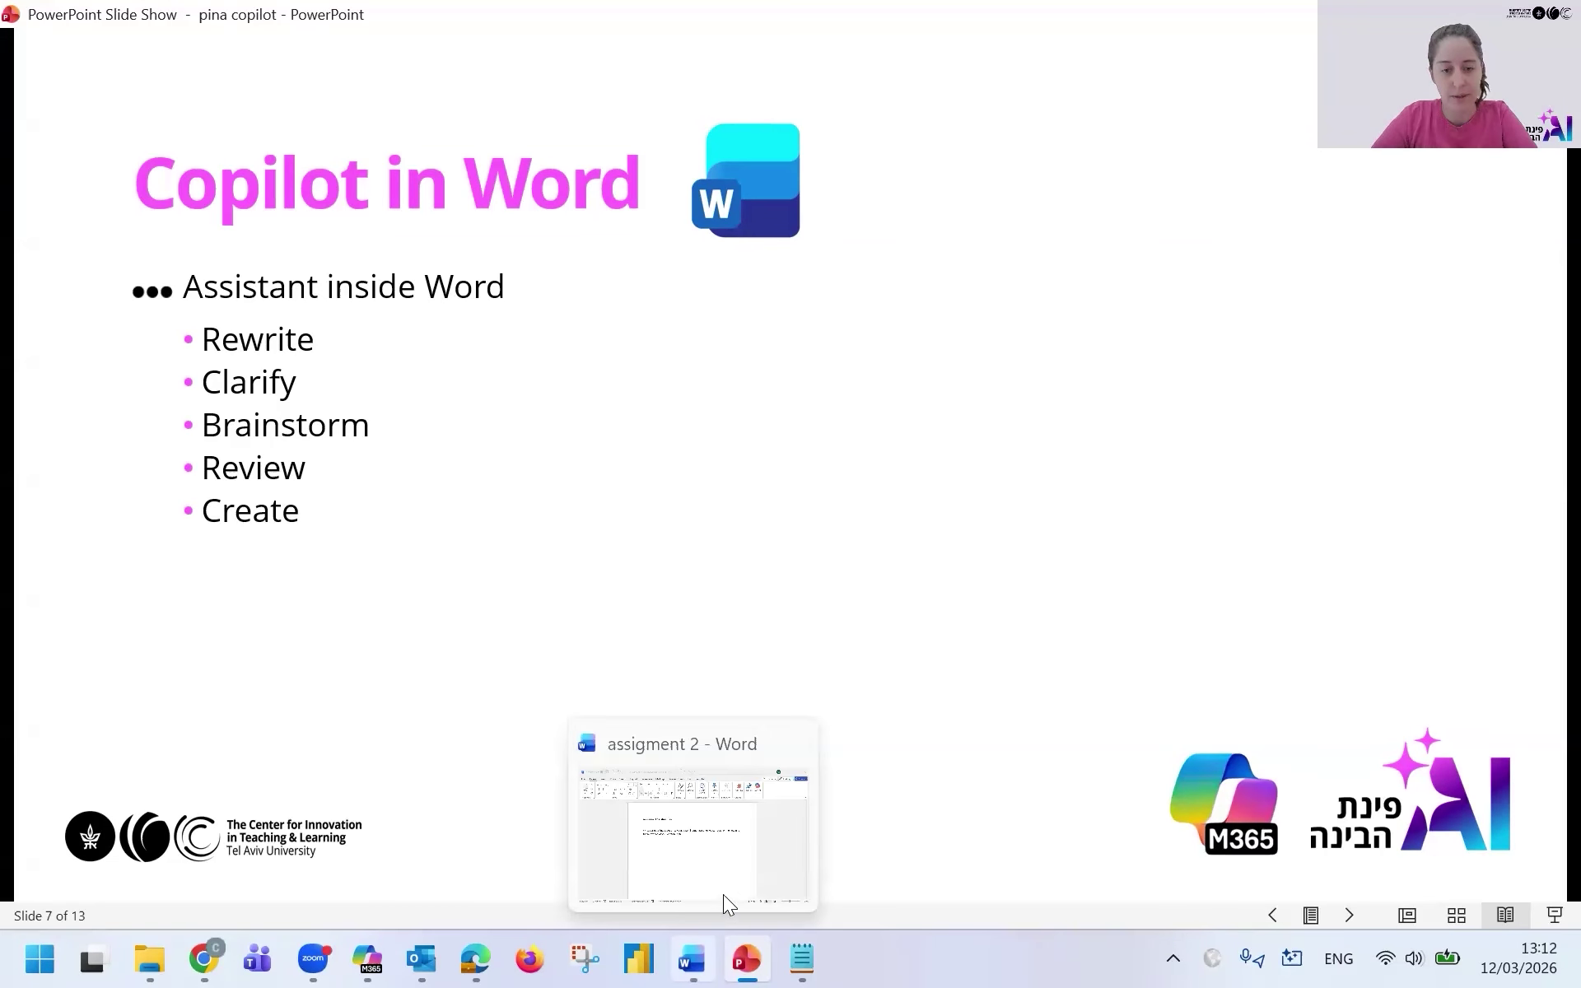
click(727, 883)
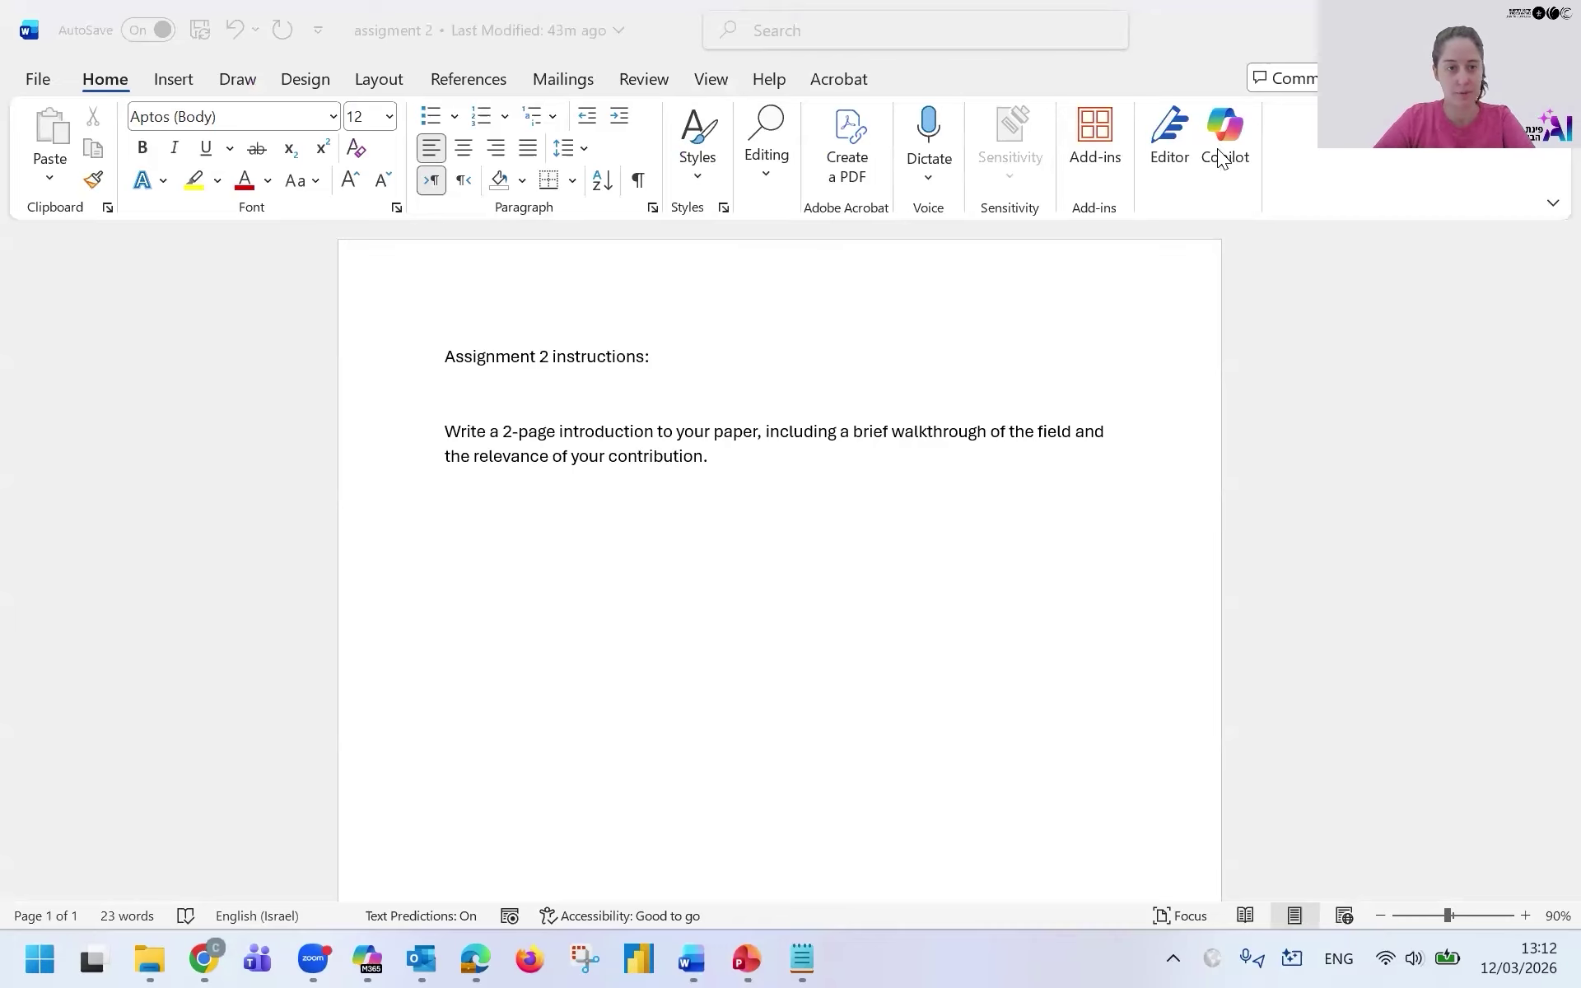
drag(519, 357, 715, 456)
click(715, 457)
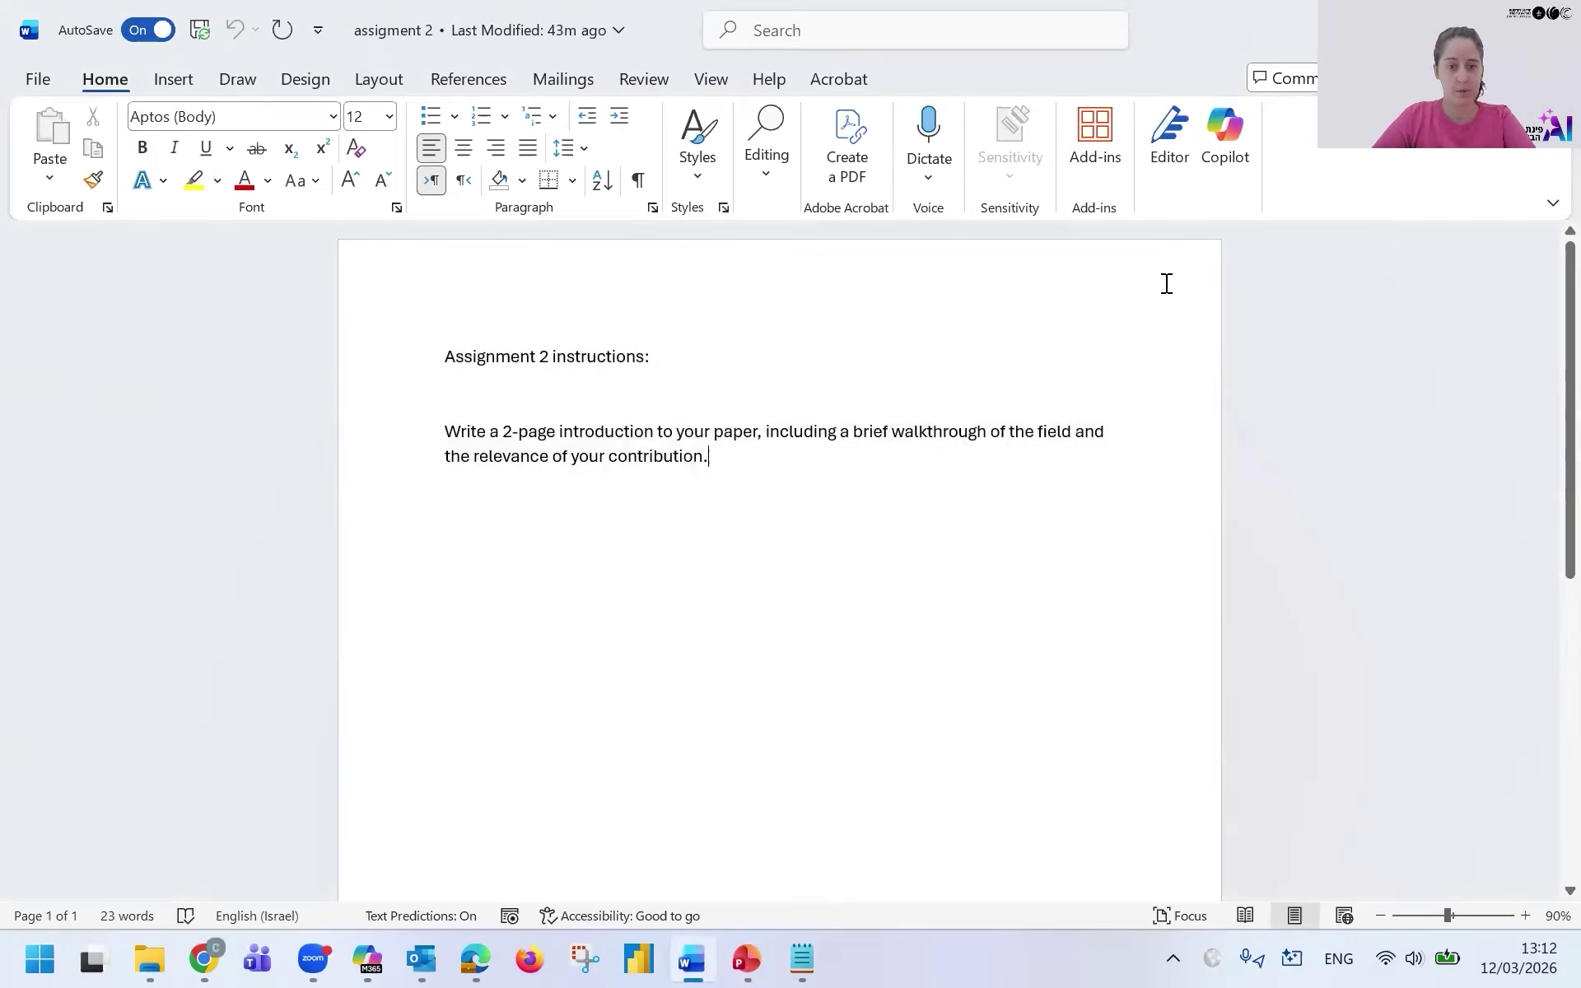
click(1216, 178)
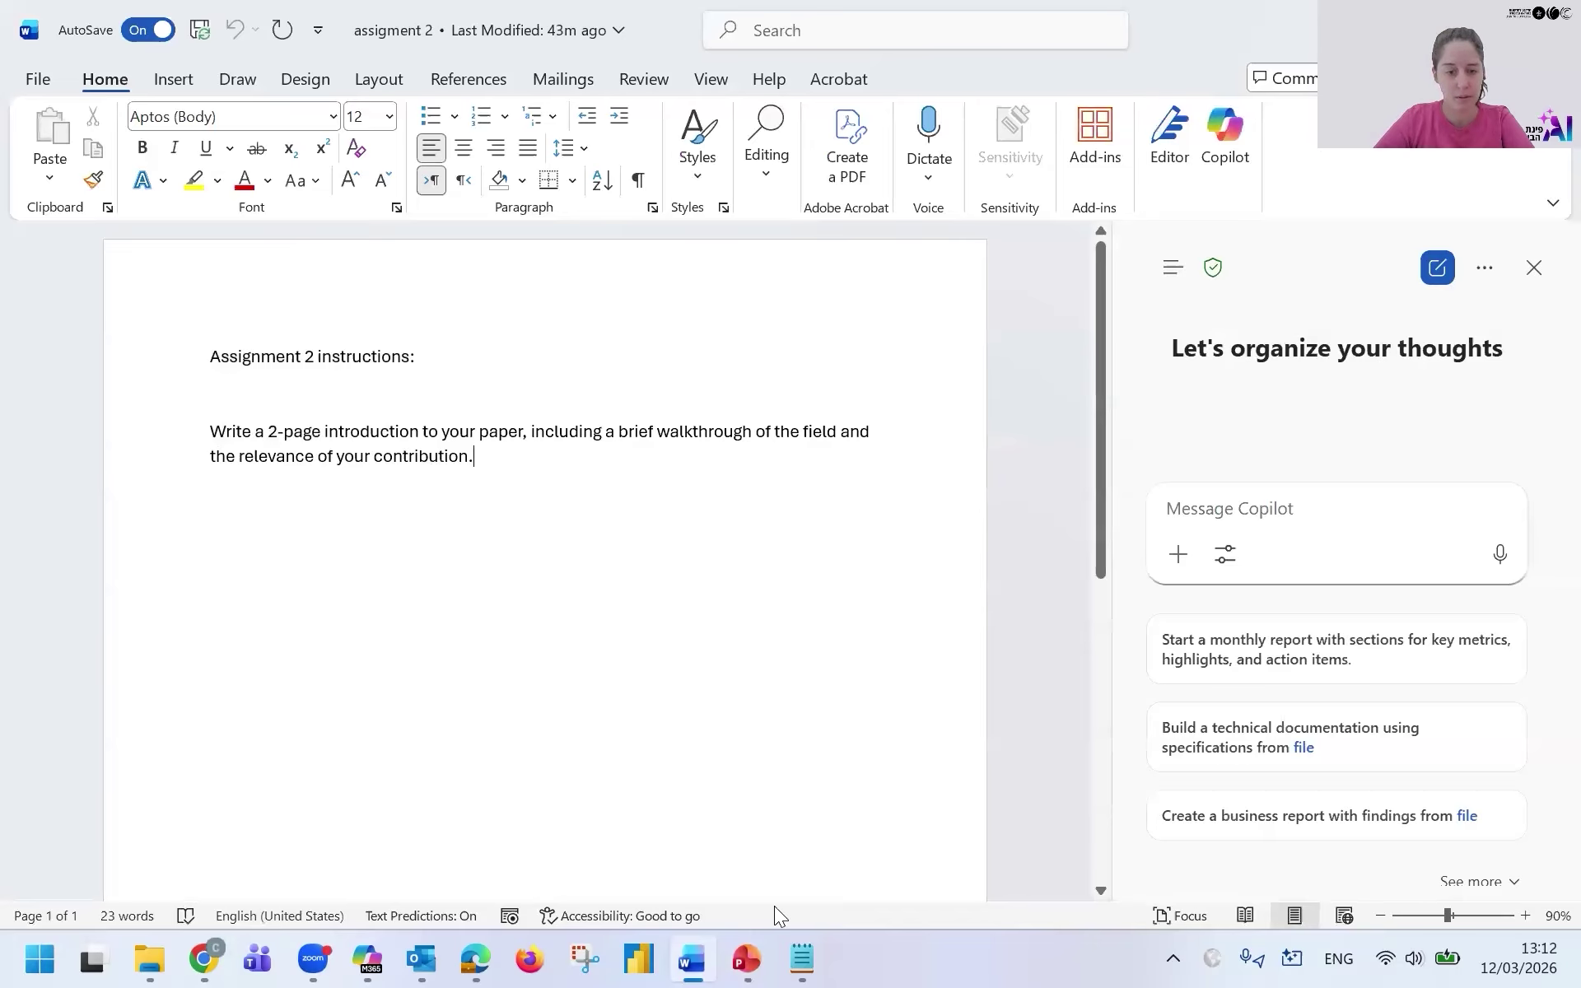
Copy "Rewrite these instructions for clarity for first-year students. Keep the requirements unchanged." from Notepad, submit it to Copilot in Word, and read the reply
key(alt+Tab)
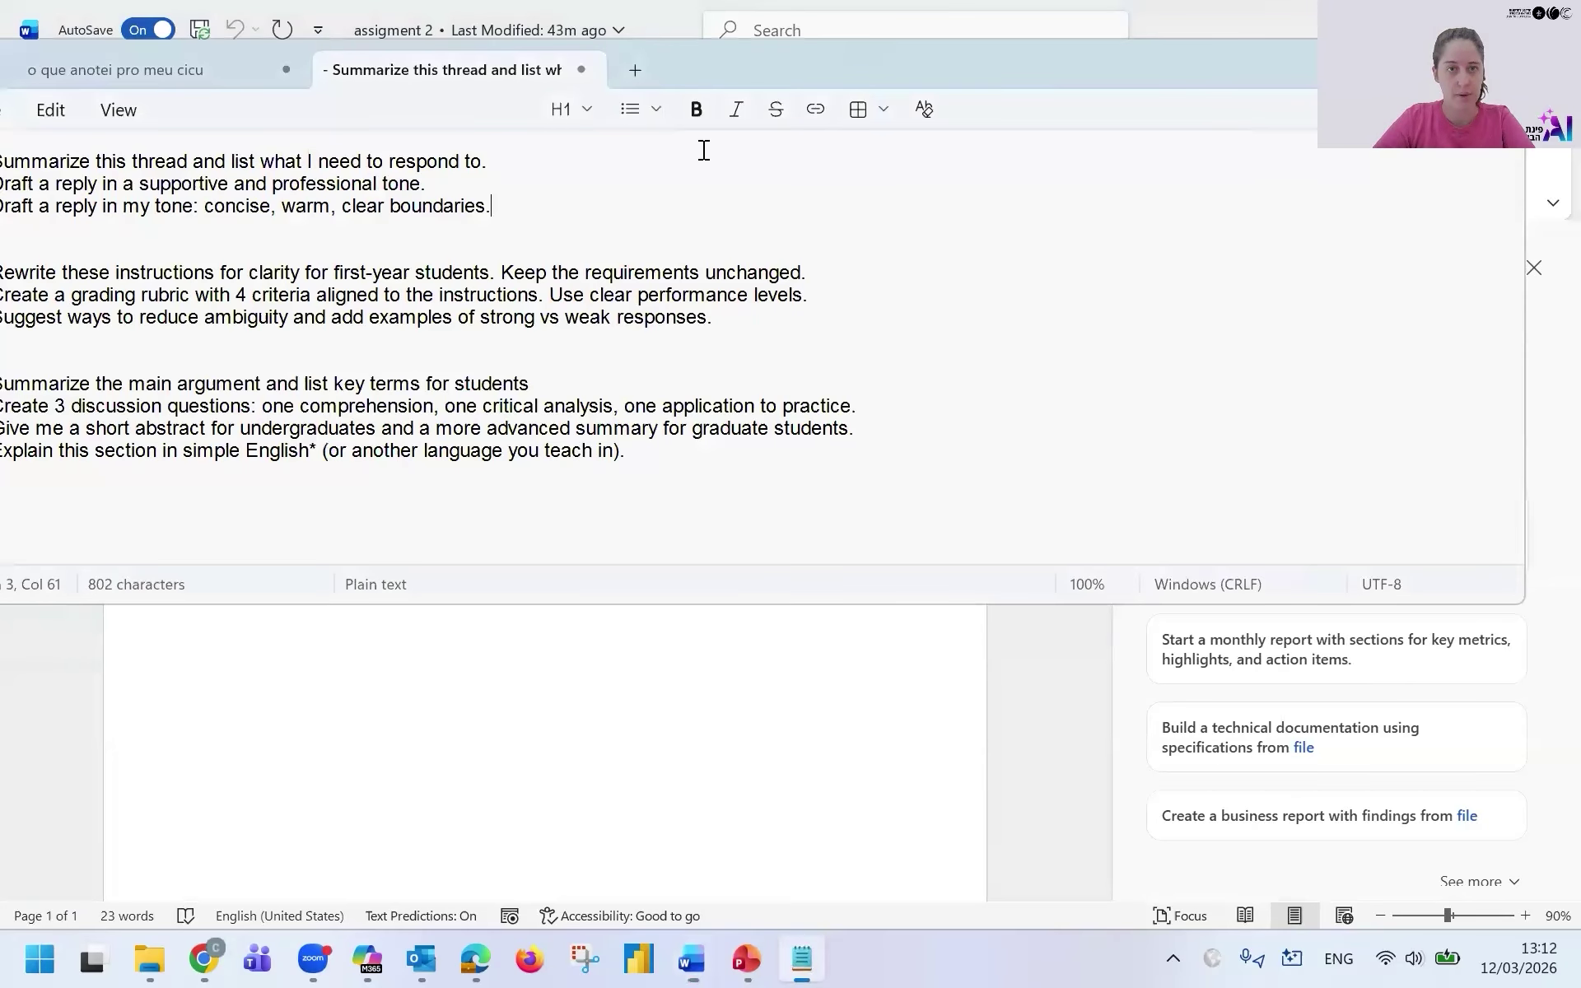
drag(678, 61, 840, 159)
click(985, 373)
drag(698, 360, 159, 375)
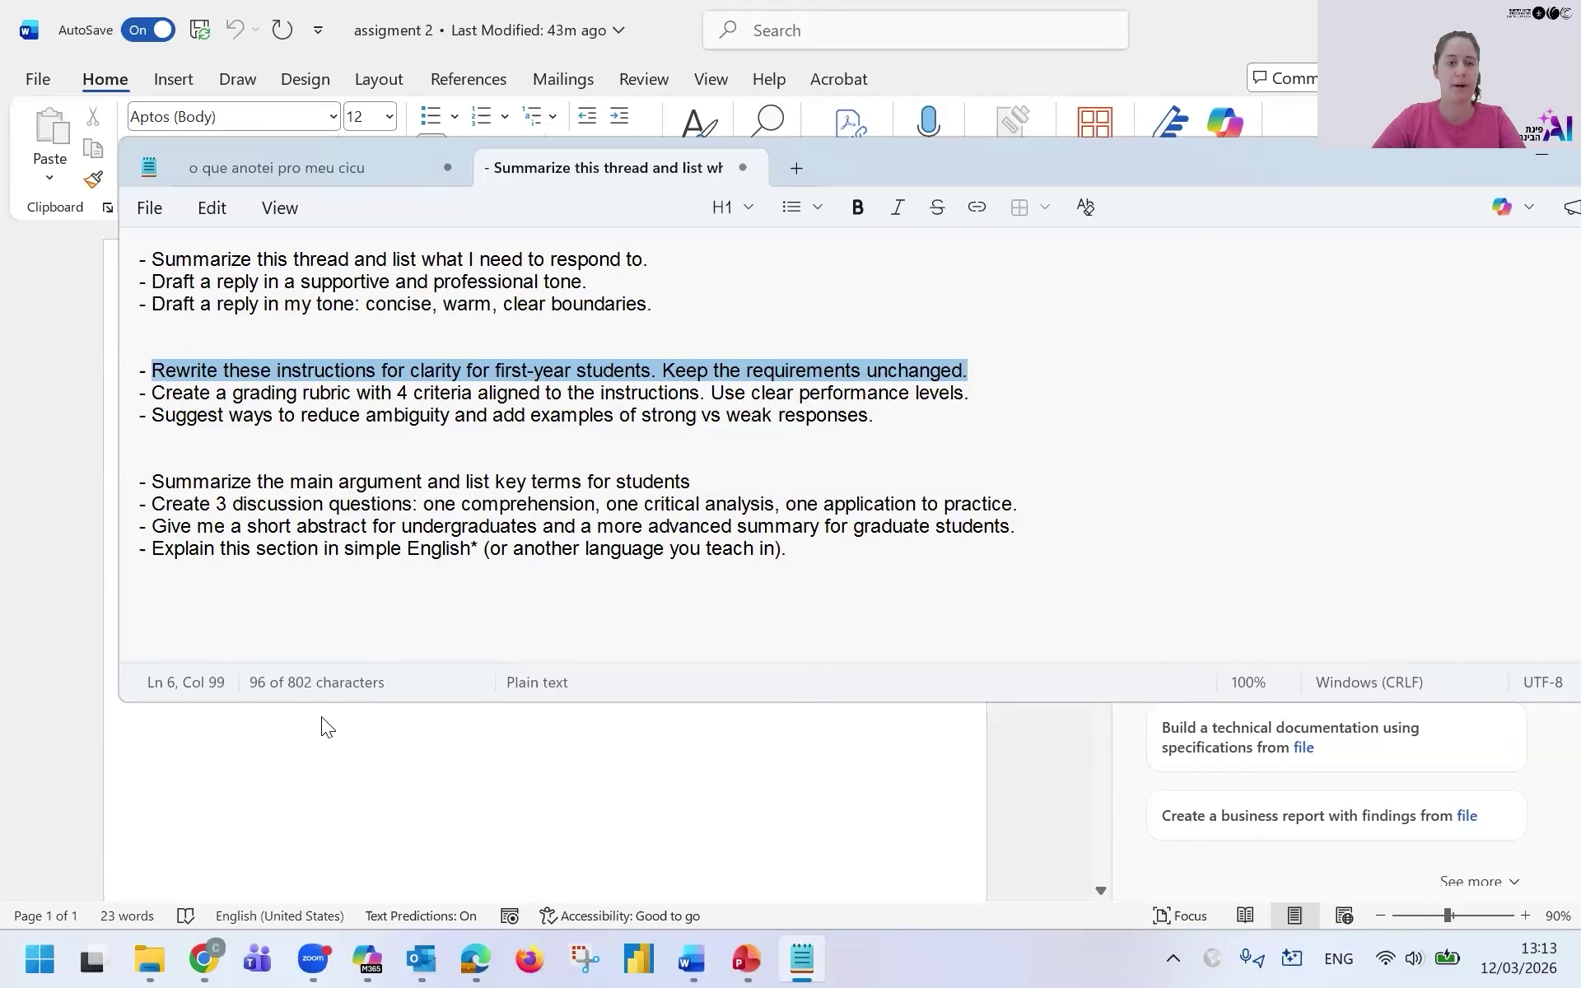
key(alt+Tab)
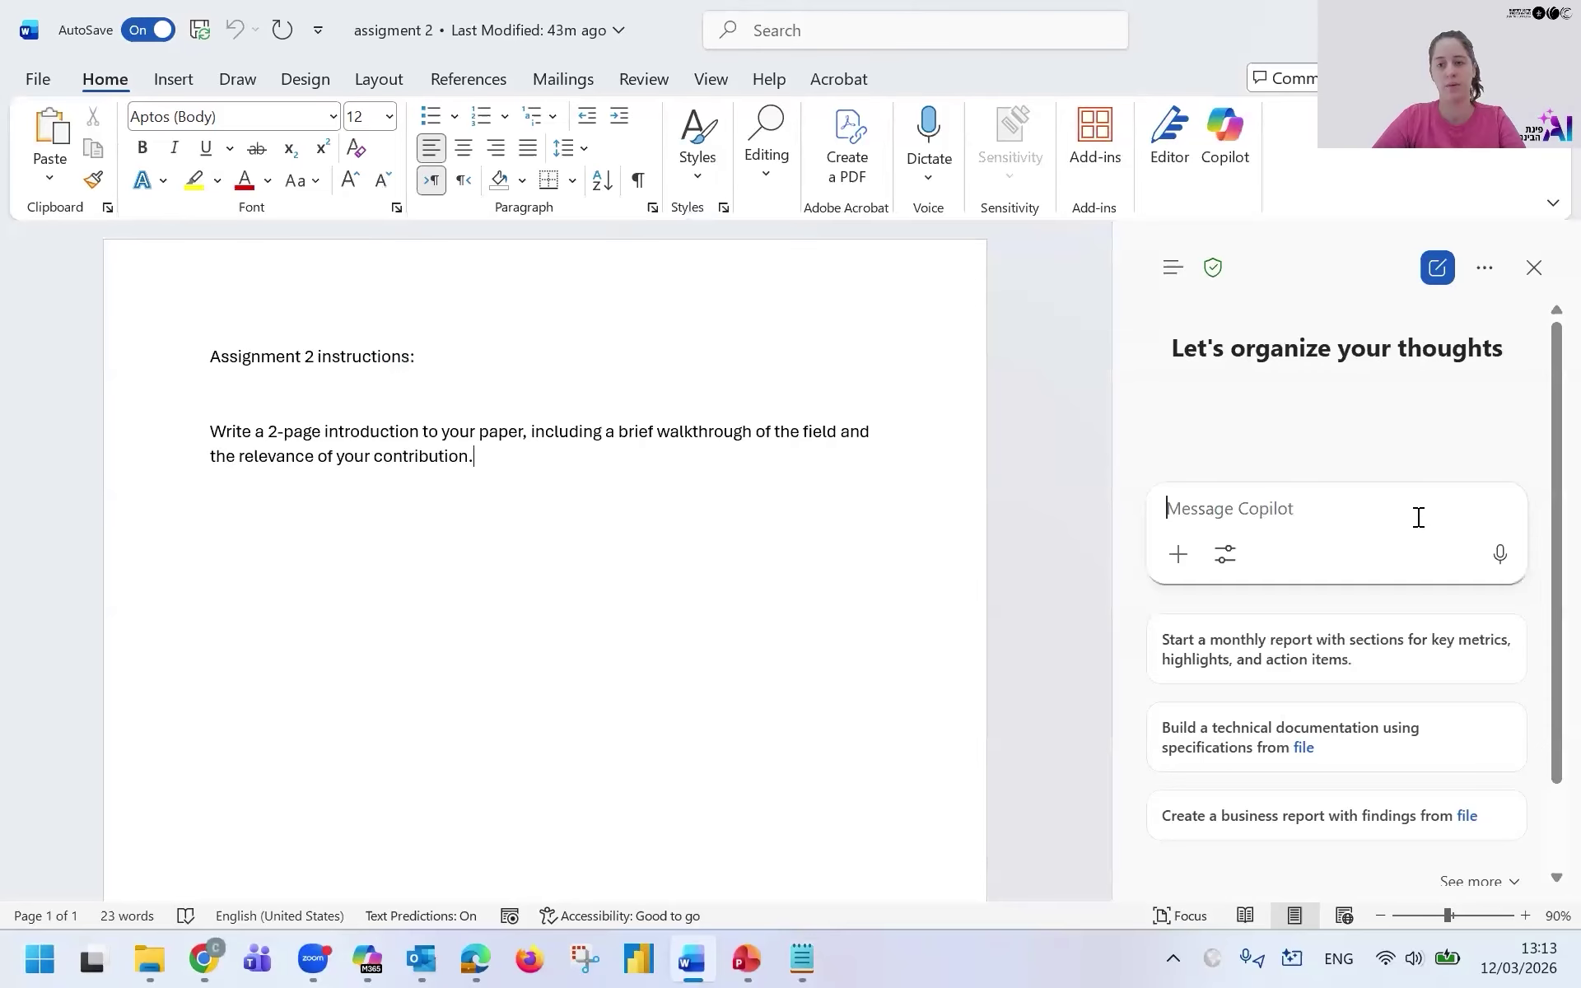
text(Rewrite these instructions for clarity for first-year students. Keep the requirements unchanged.)
click(1498, 606)
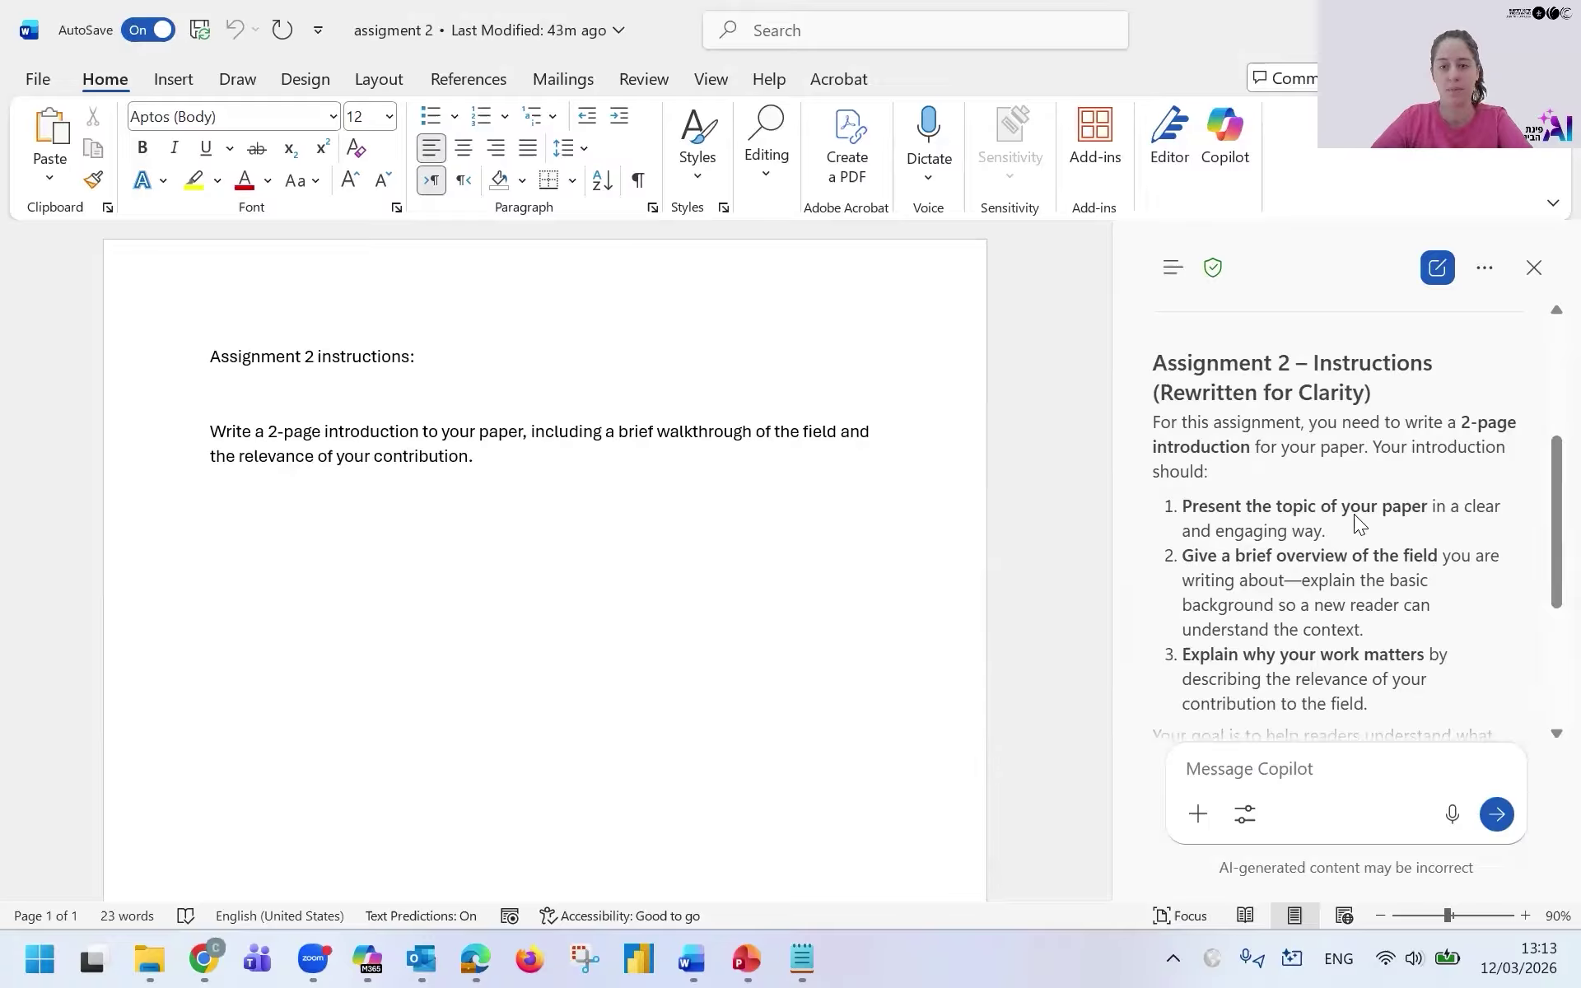
scroll(1542, 503, down, 3)
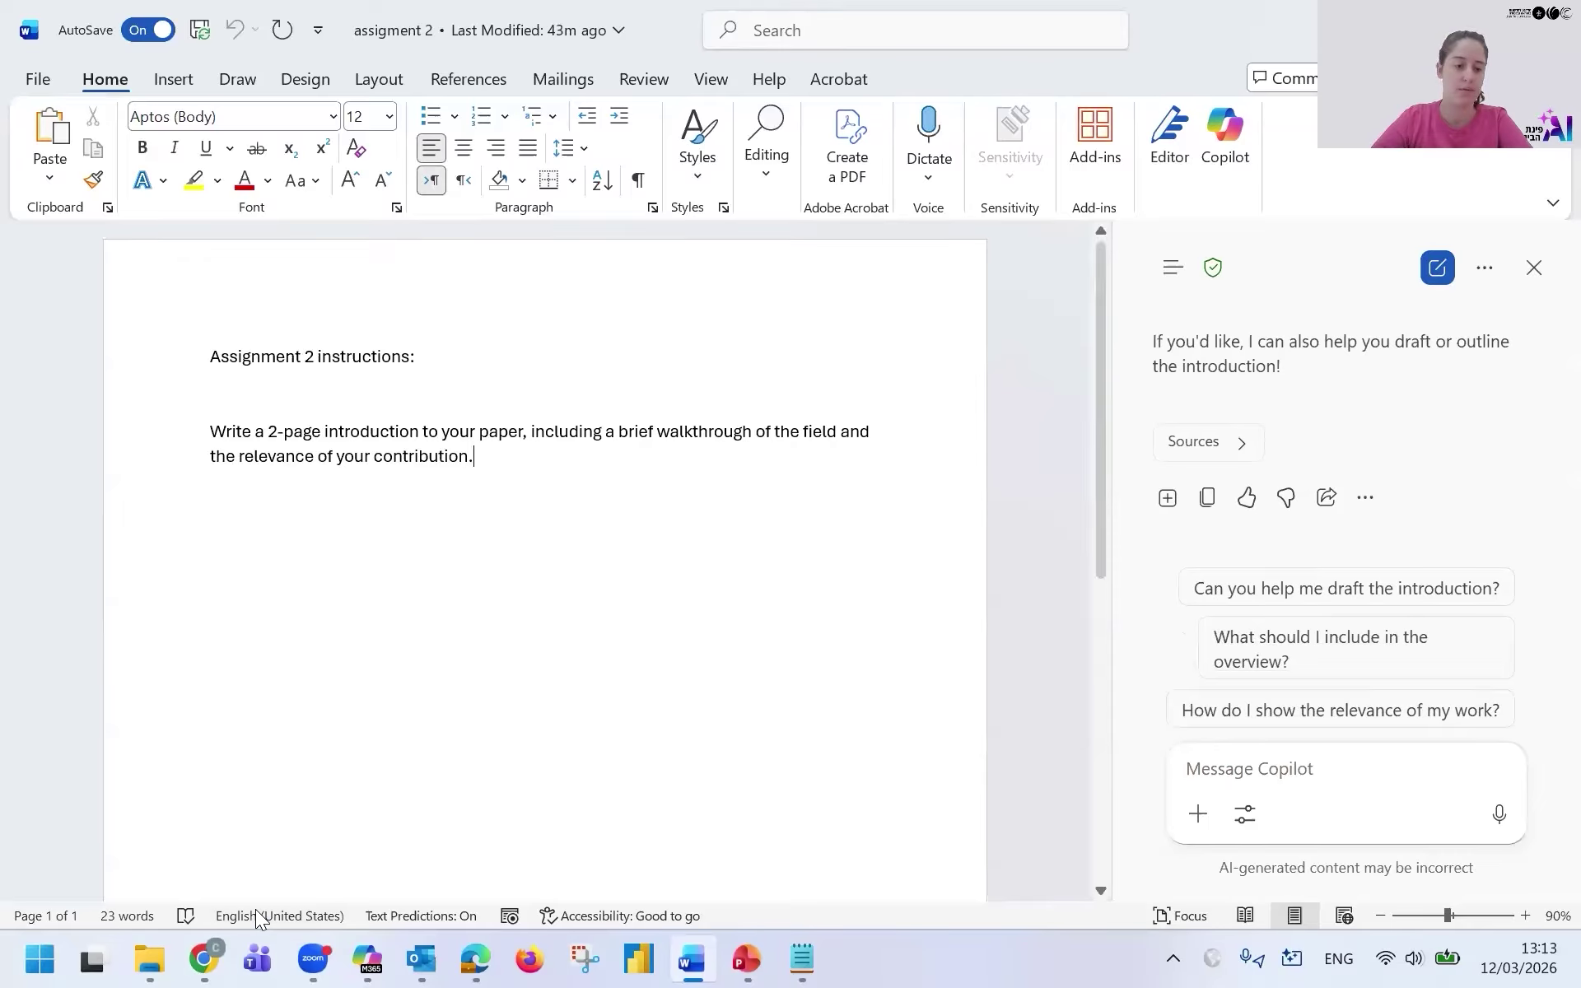
Copy "Create a grading rubric with 4 criteria aligned to the instructions. Use clear performance levels." from Notepad and submit it to Copilot in Word
click(801, 958)
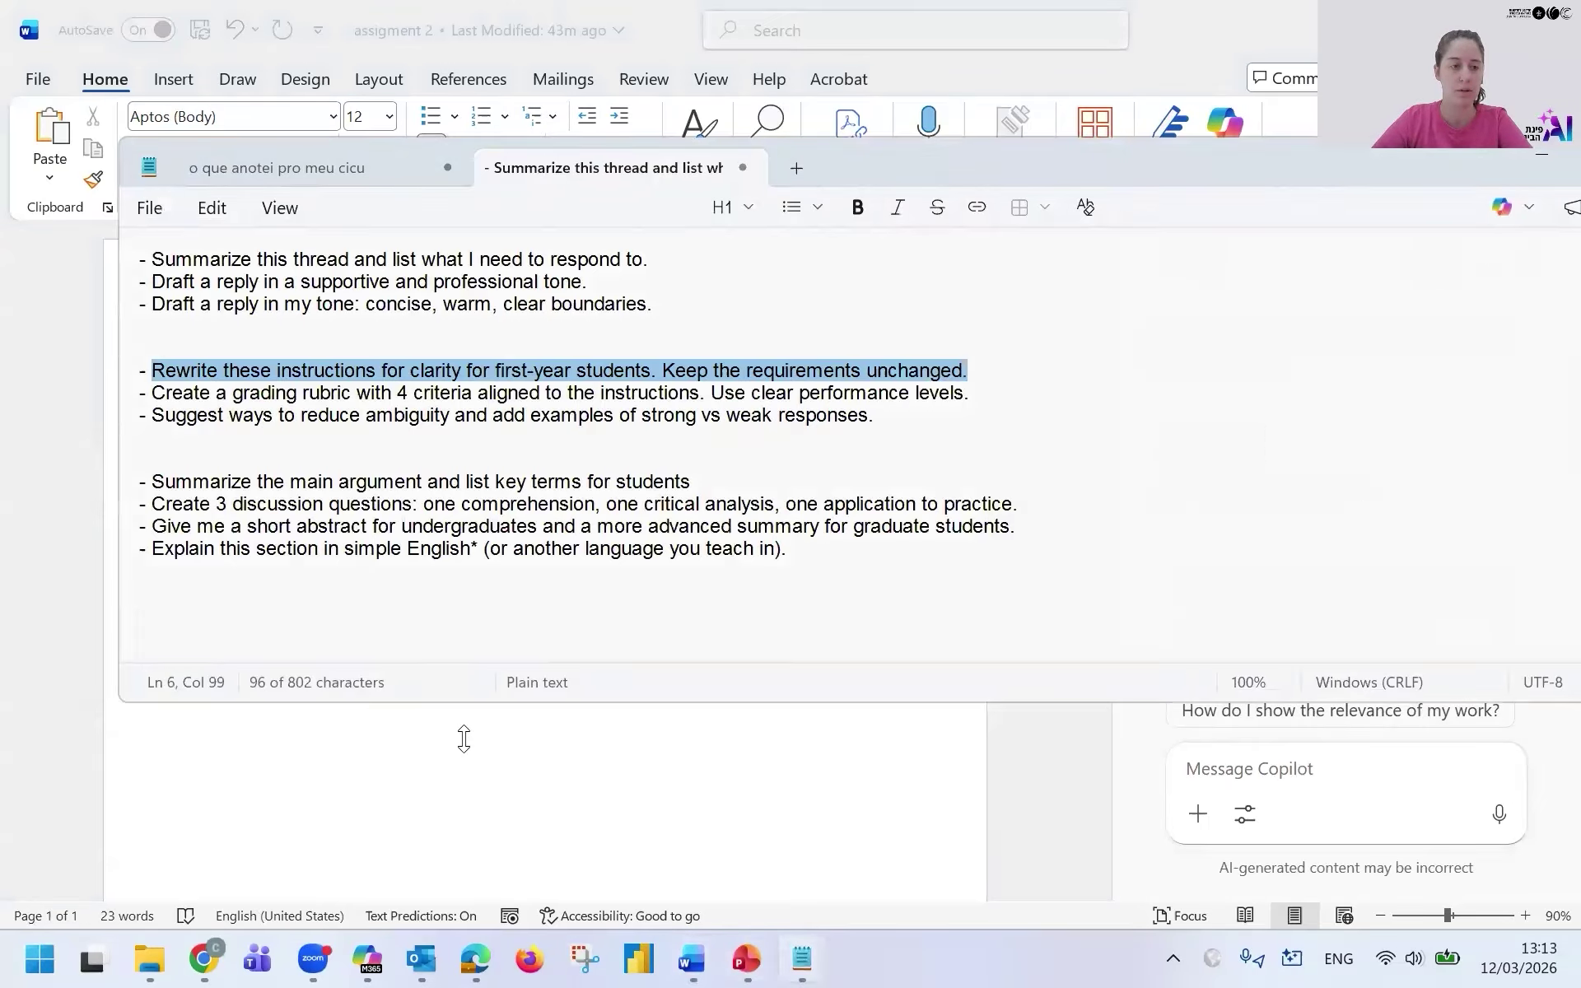
click(152, 392)
shift+click(969, 393)
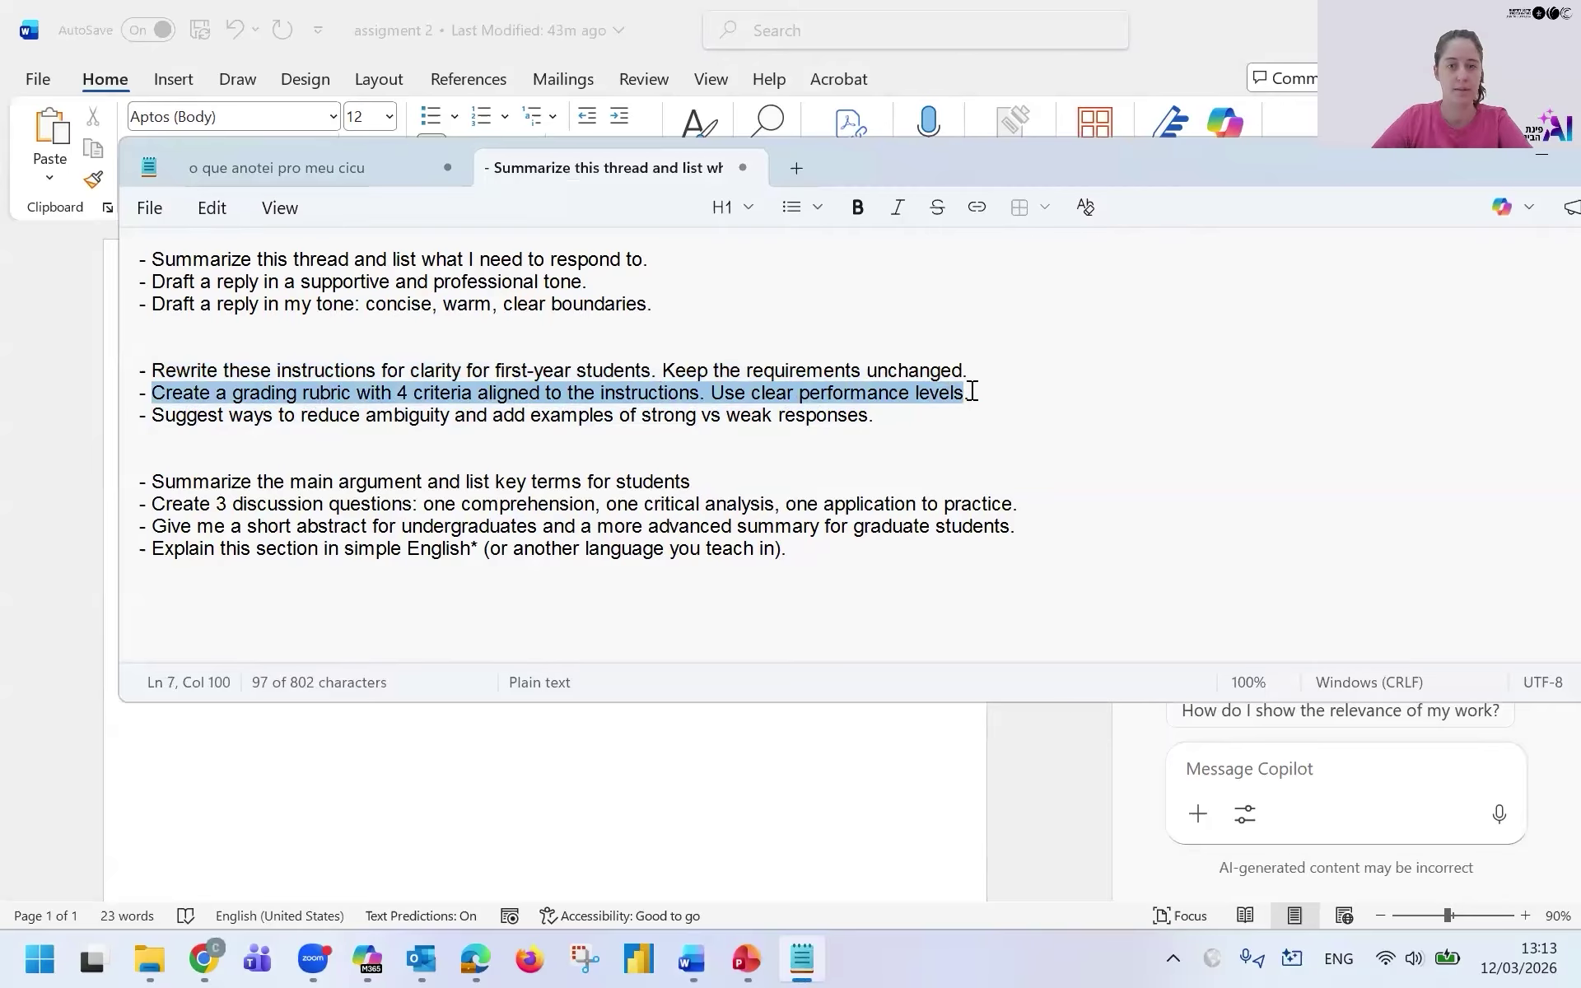
key(ctrl+c)
click(1487, 752)
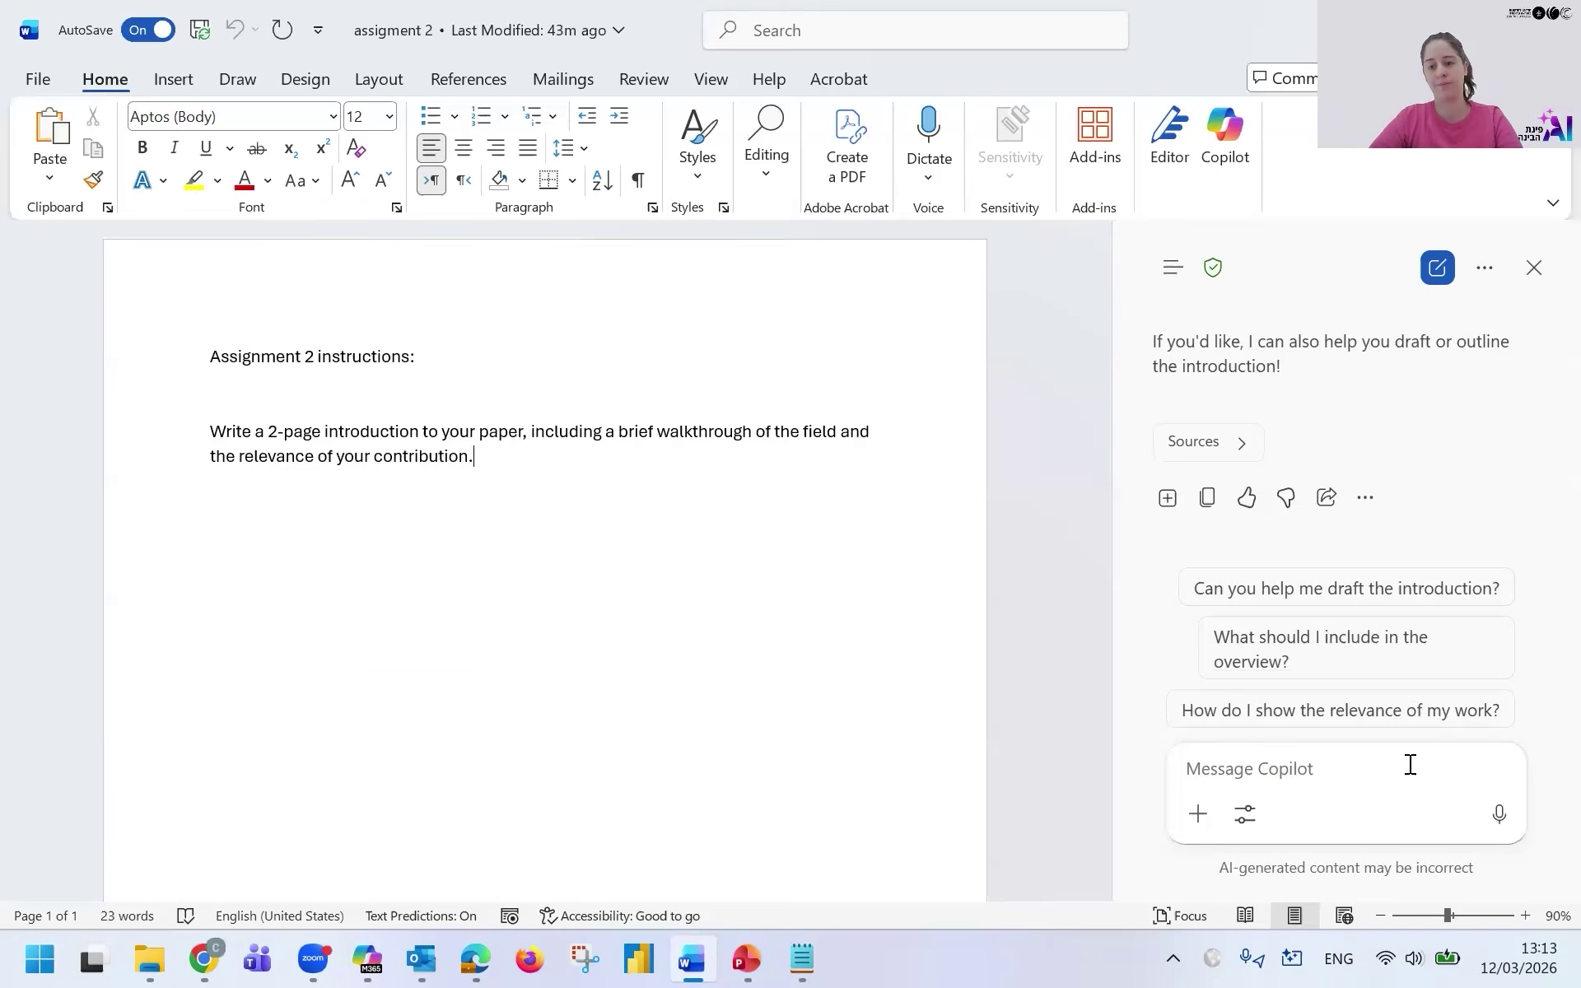
key(ctrl+v)
click(1497, 818)
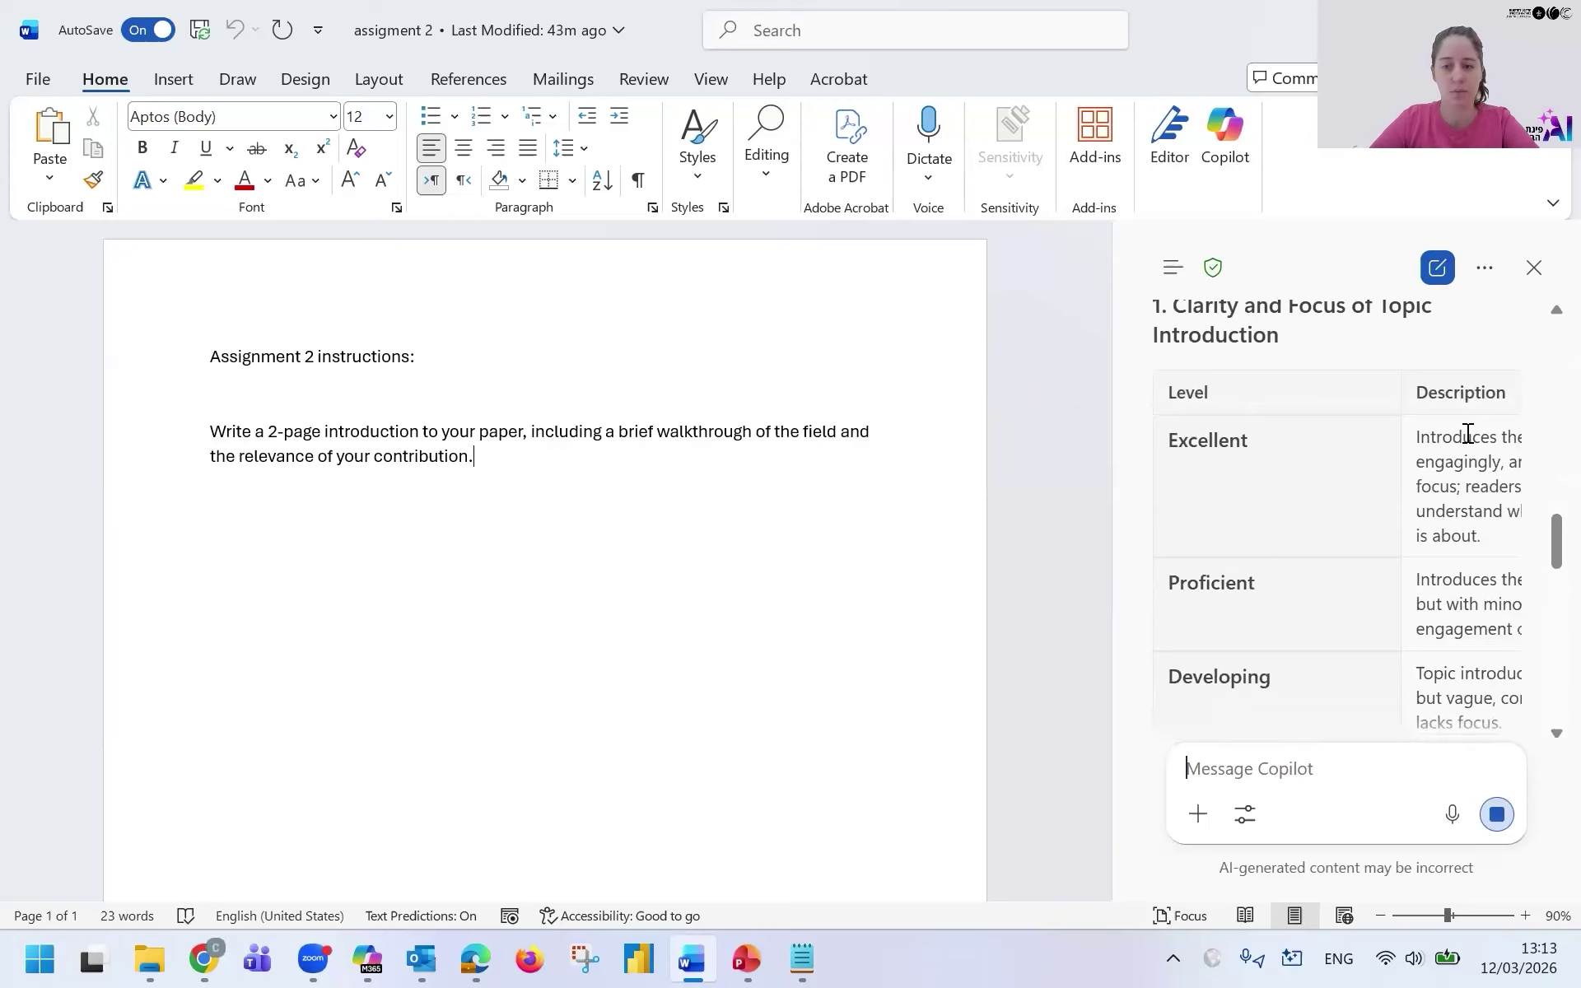
Examine the first rubric criterion's full descriptions in the Copilot reply and try to open the chat in the M365 Copilot app
scroll(1466, 431, up, 3)
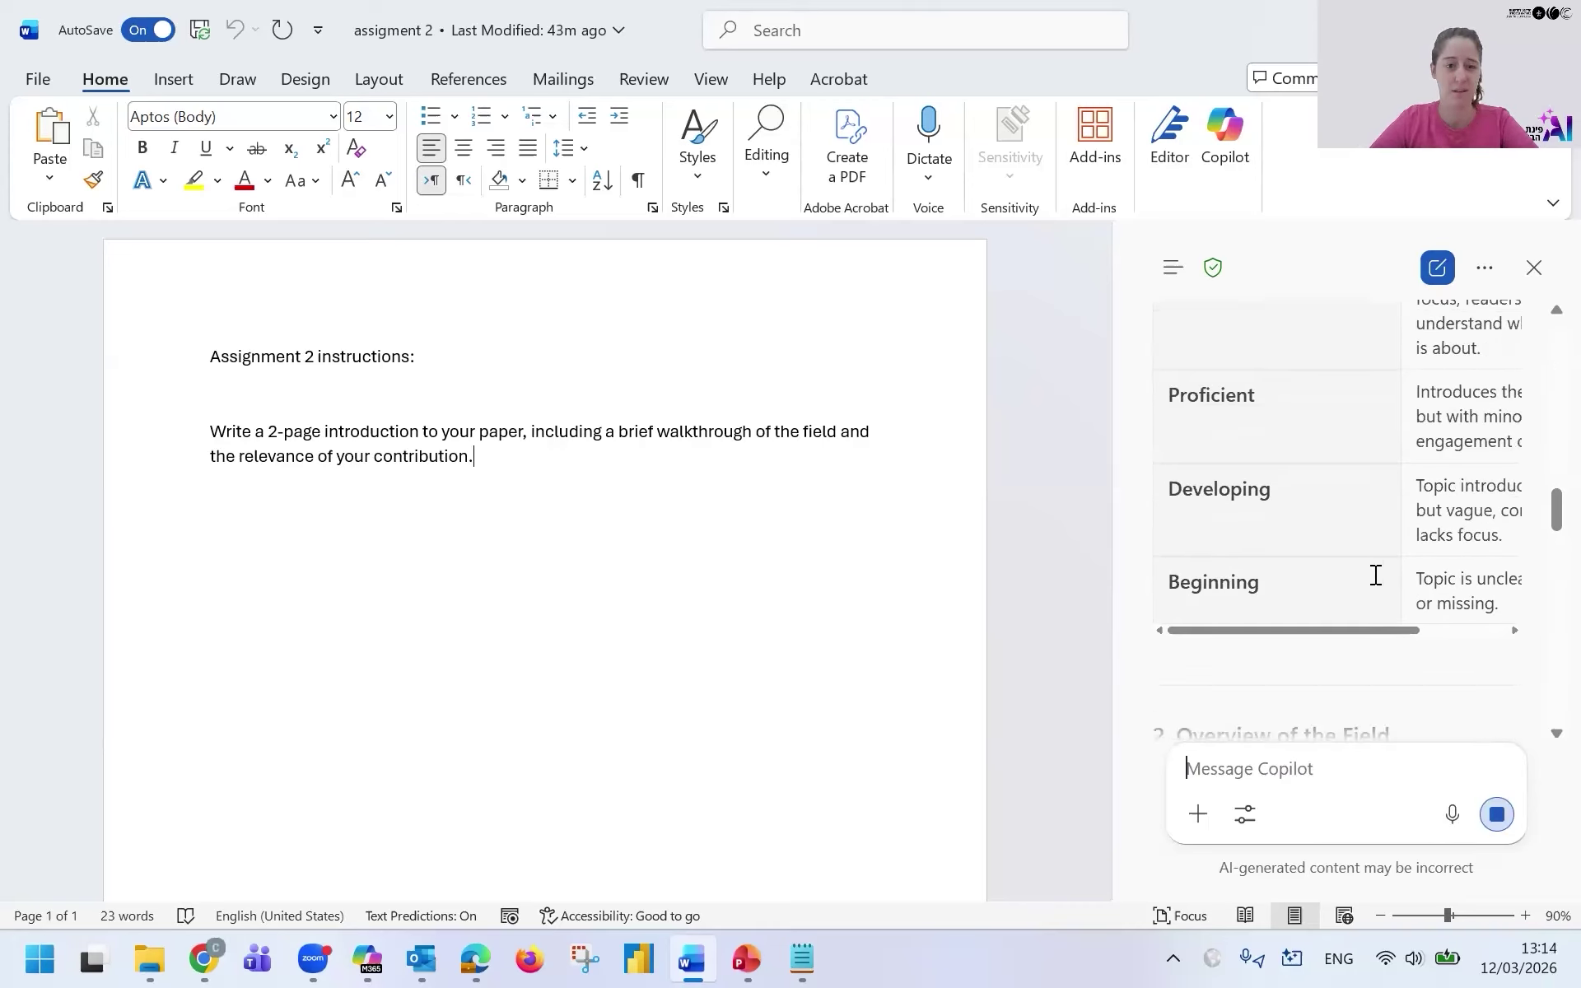
drag(1362, 630, 1493, 635)
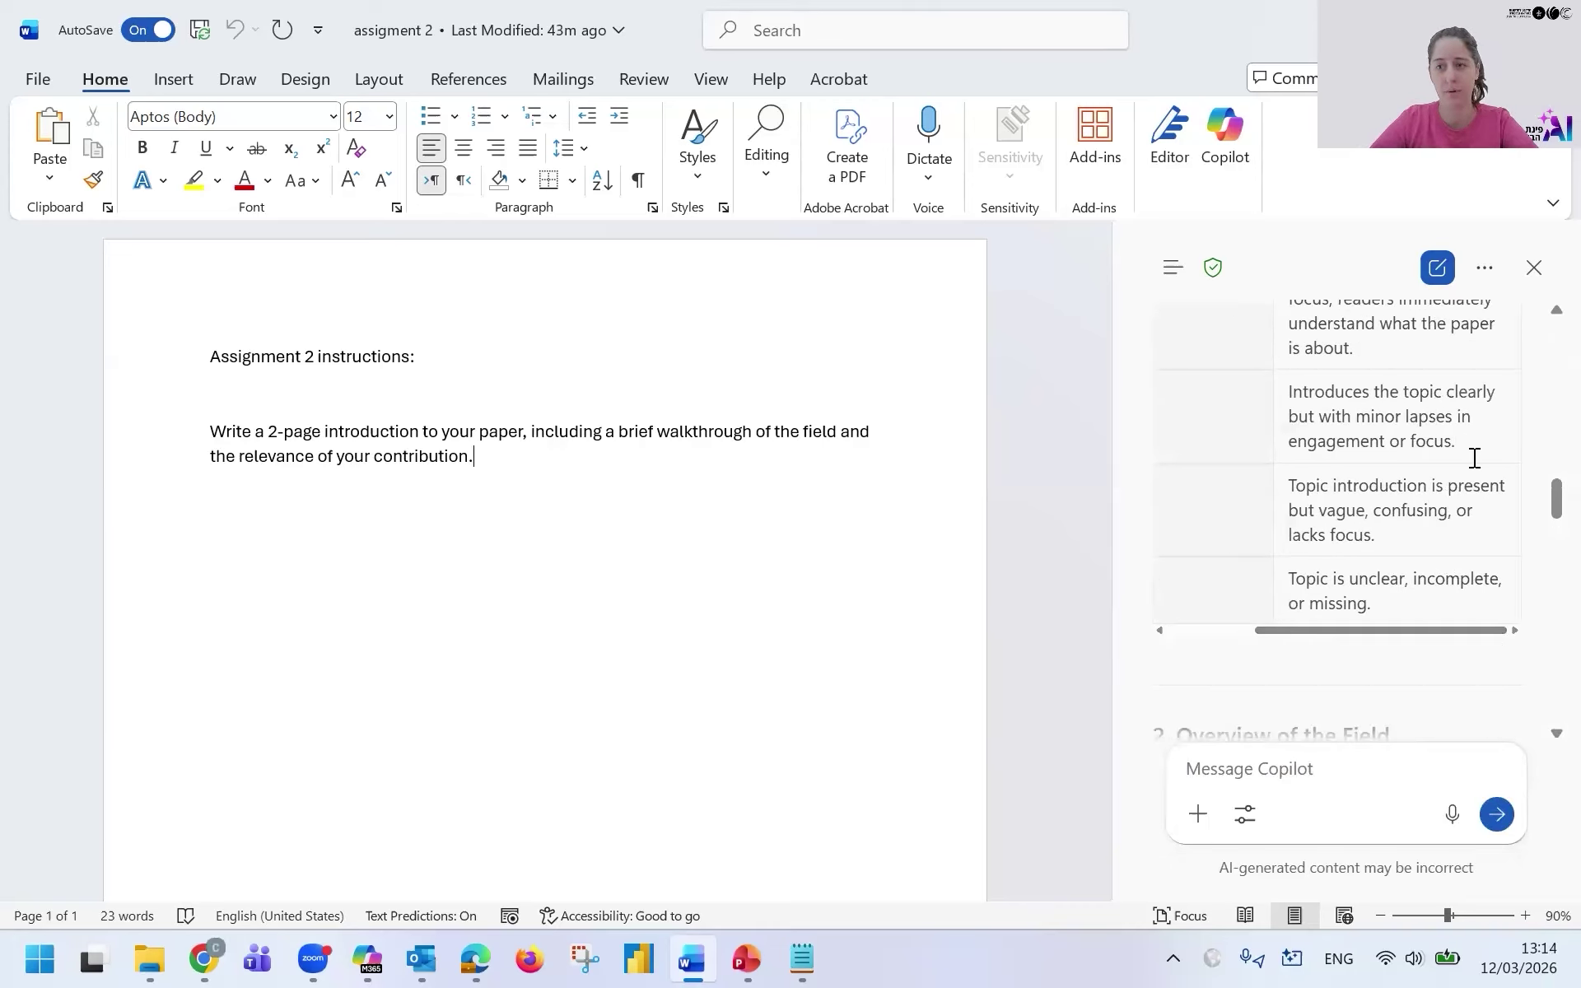
click(1487, 269)
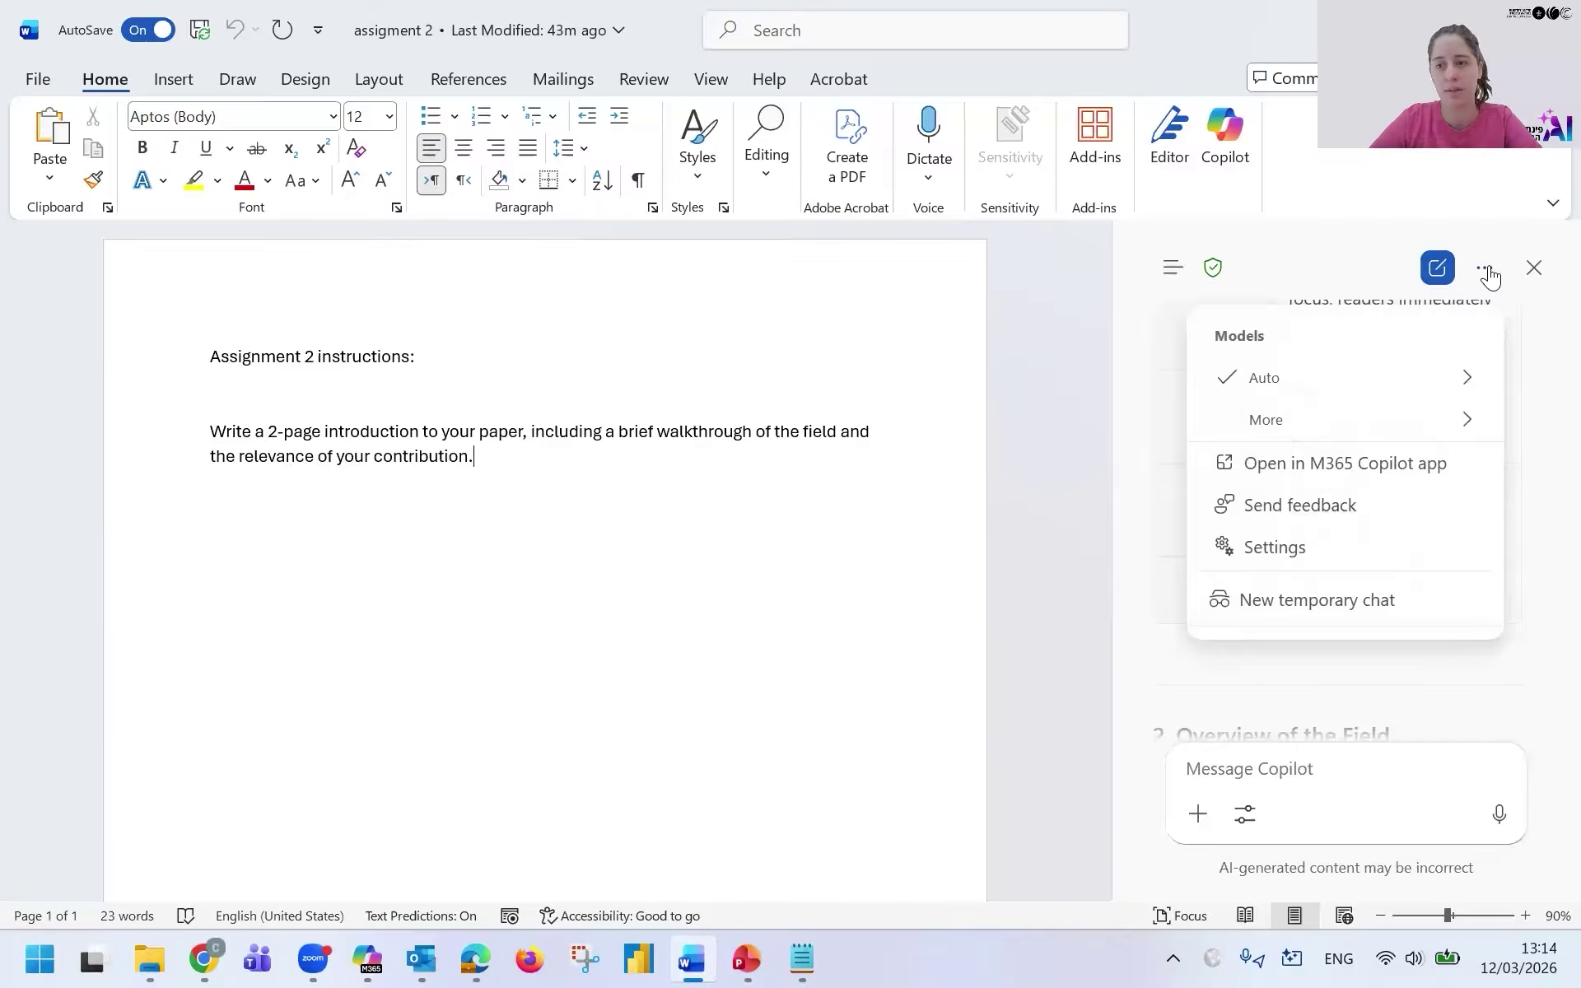
click(1421, 470)
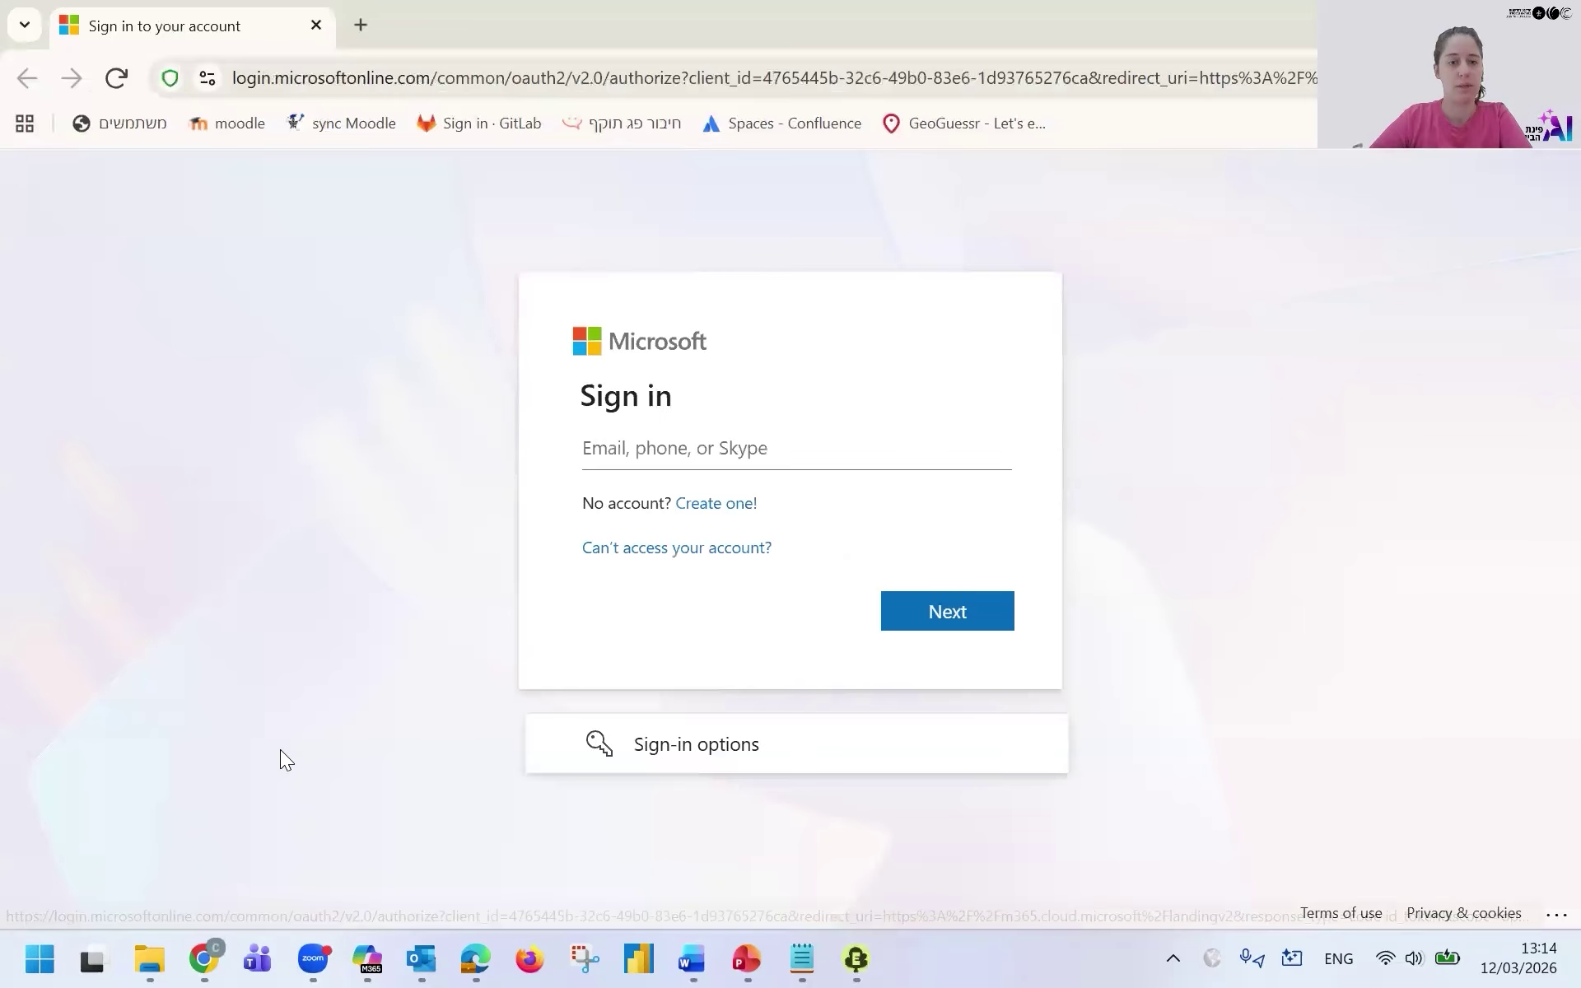
Switch to the M365 Copilot app, refresh the conversation list, and read the "Rewrite these instructions for clarity" conversation through to the end of the rubric
mouse_move(368, 955)
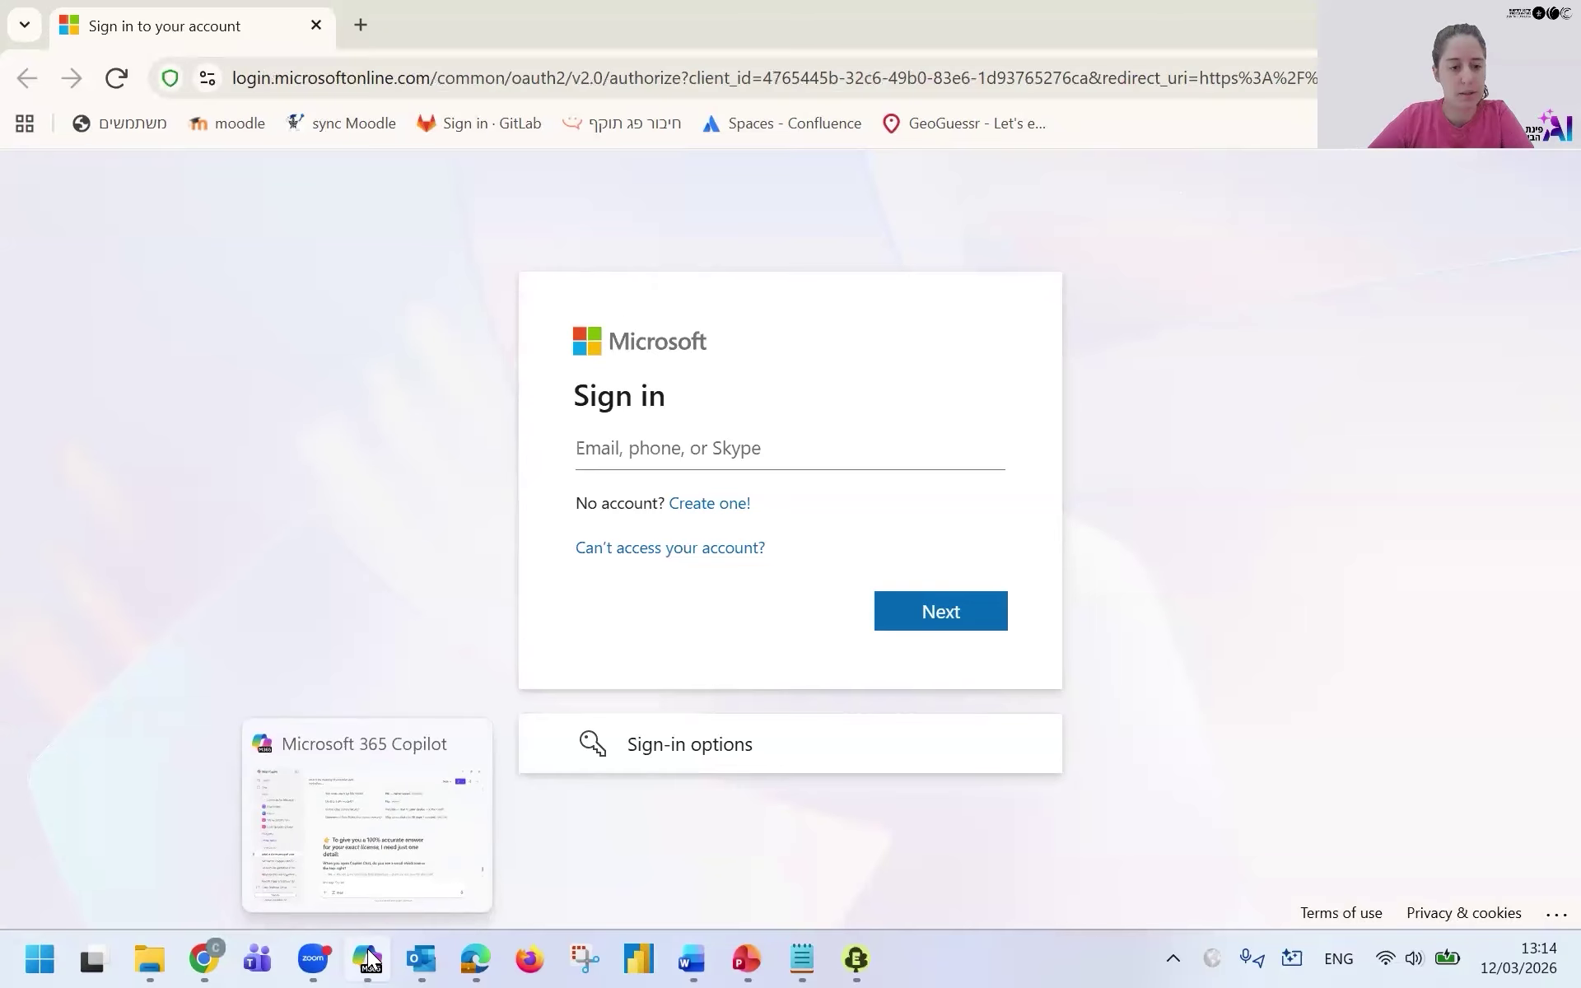
click(387, 902)
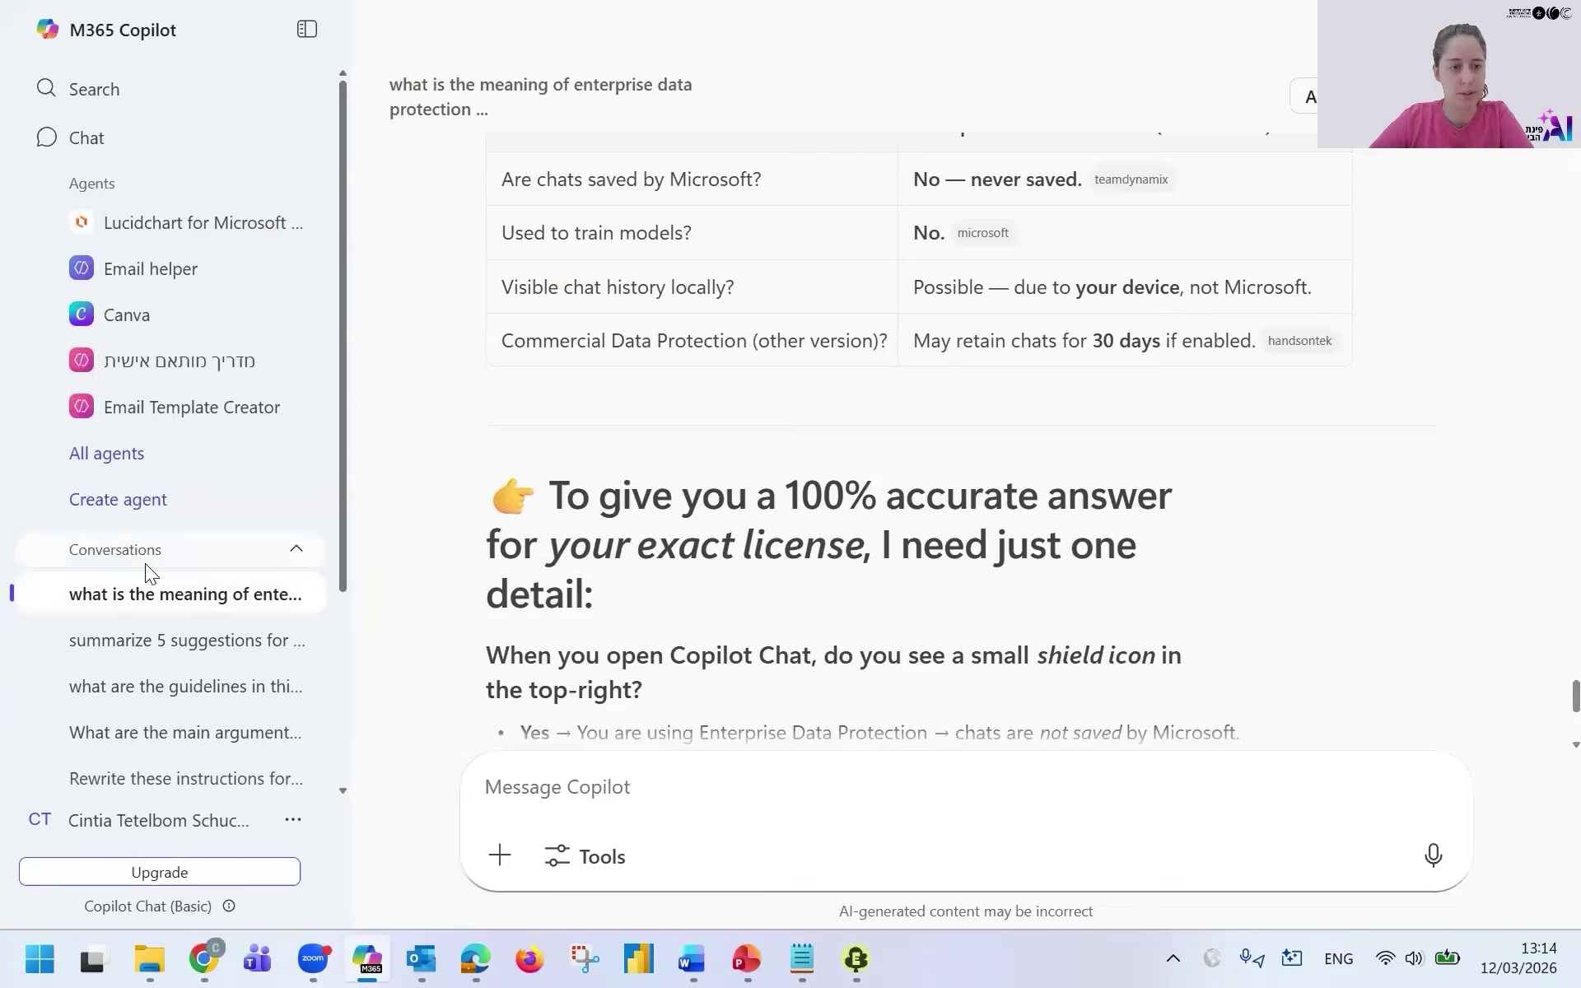
click(172, 555)
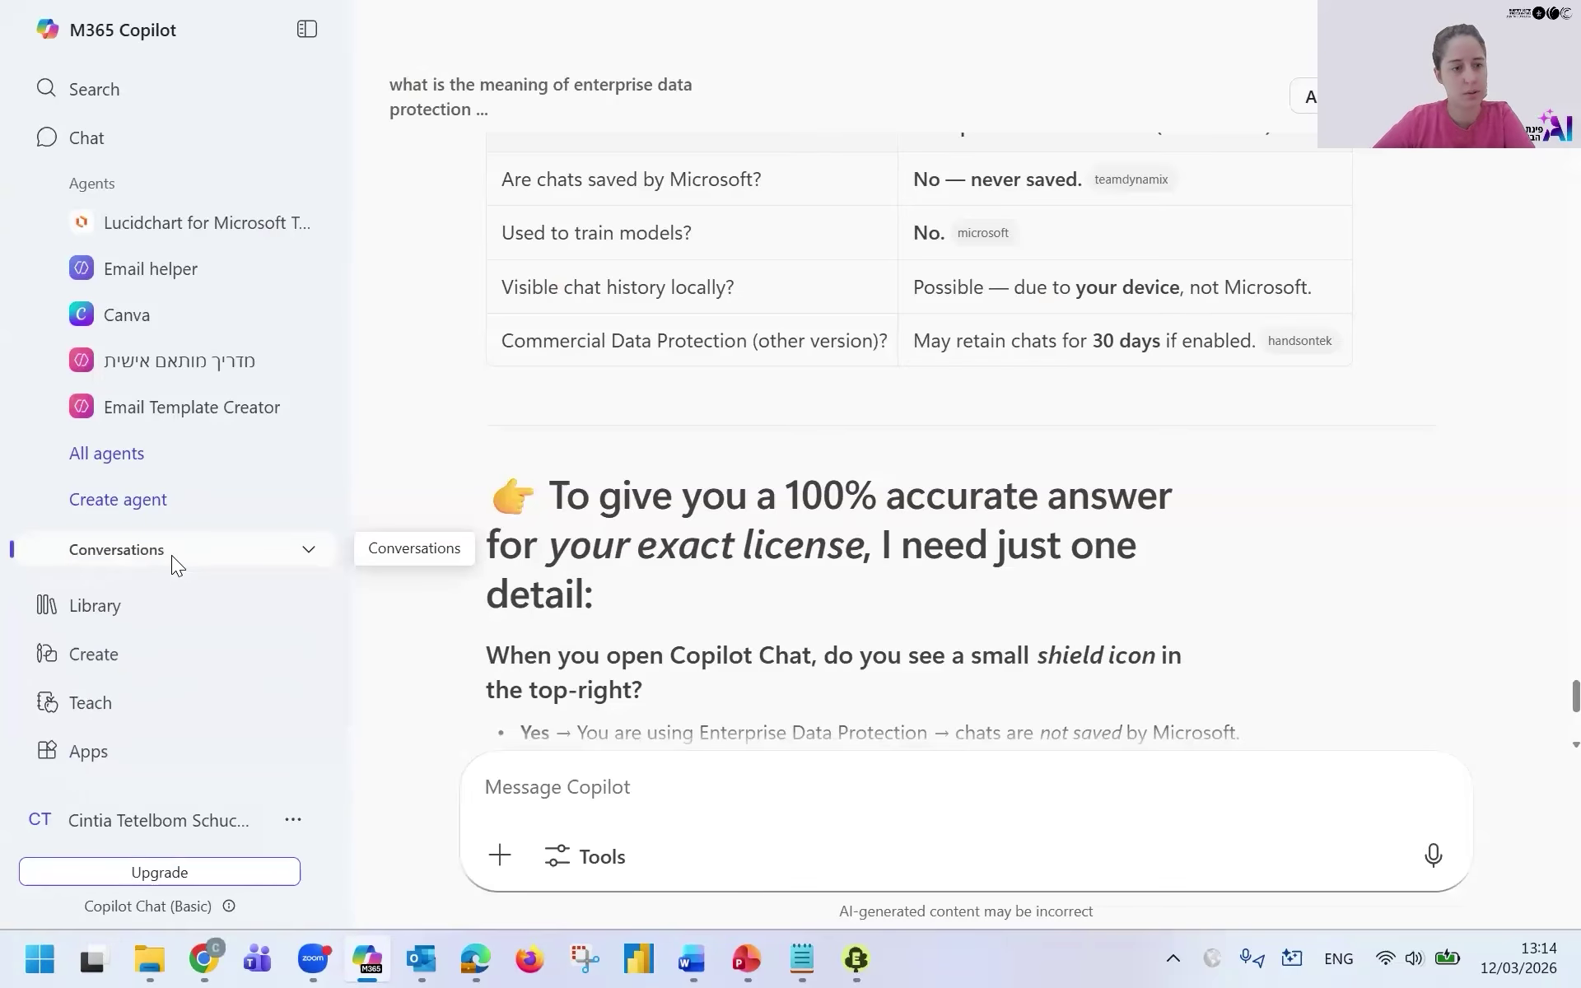
click(171, 555)
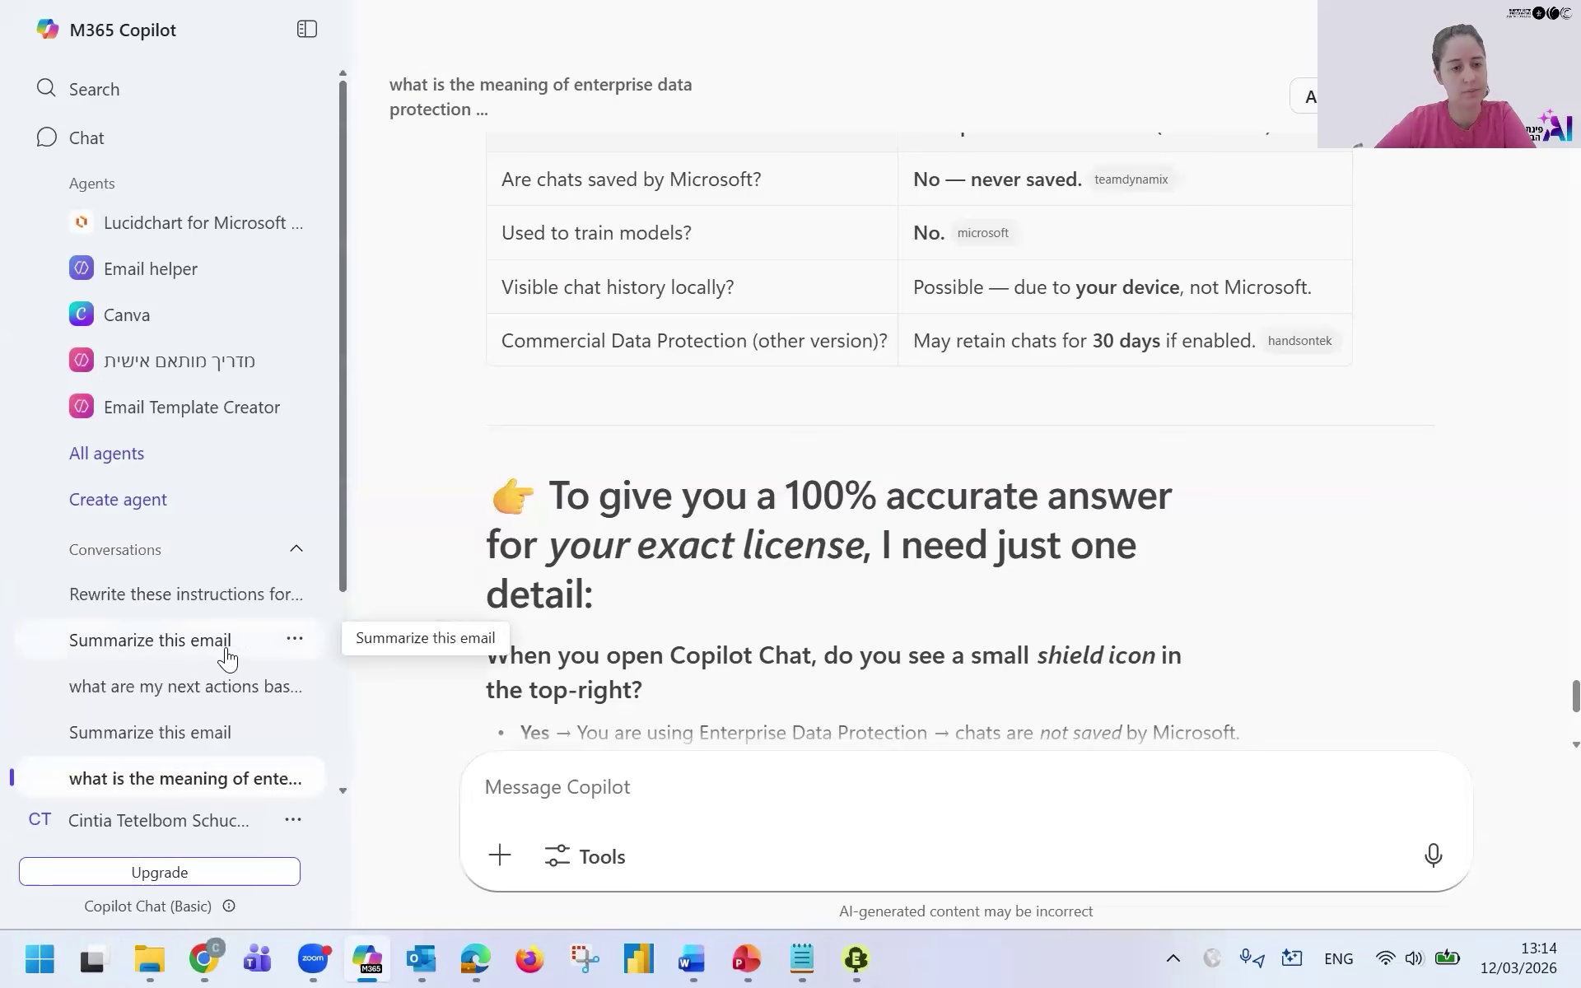
click(190, 600)
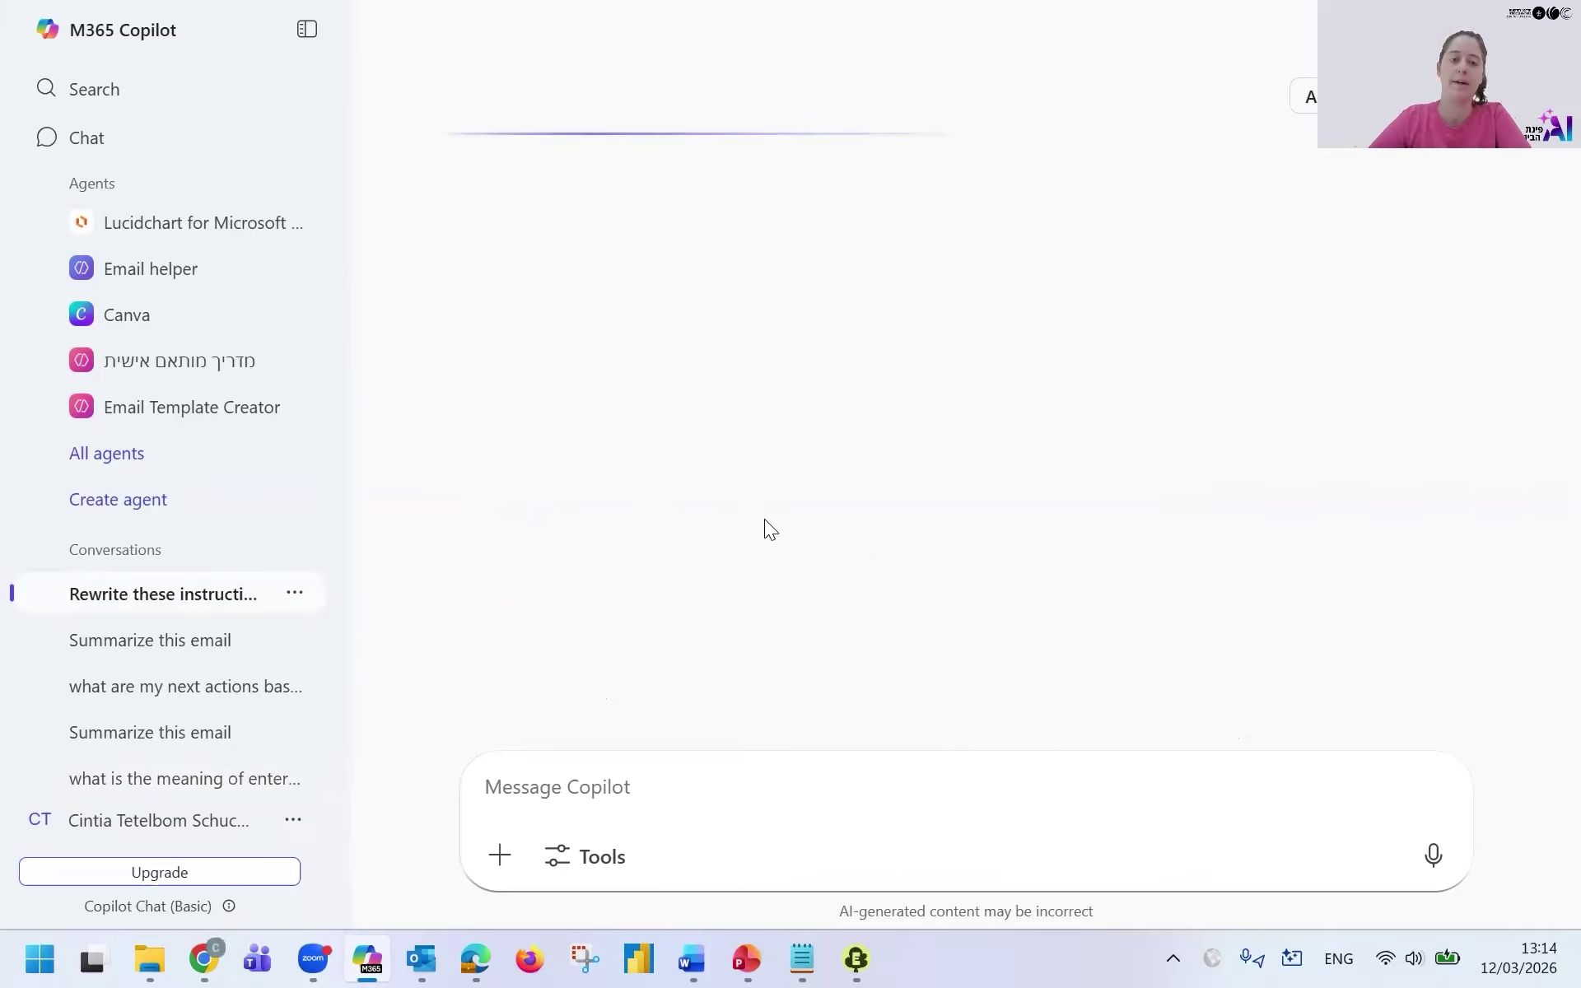
scroll(764, 529, up, 3)
scroll(766, 528, up, 10)
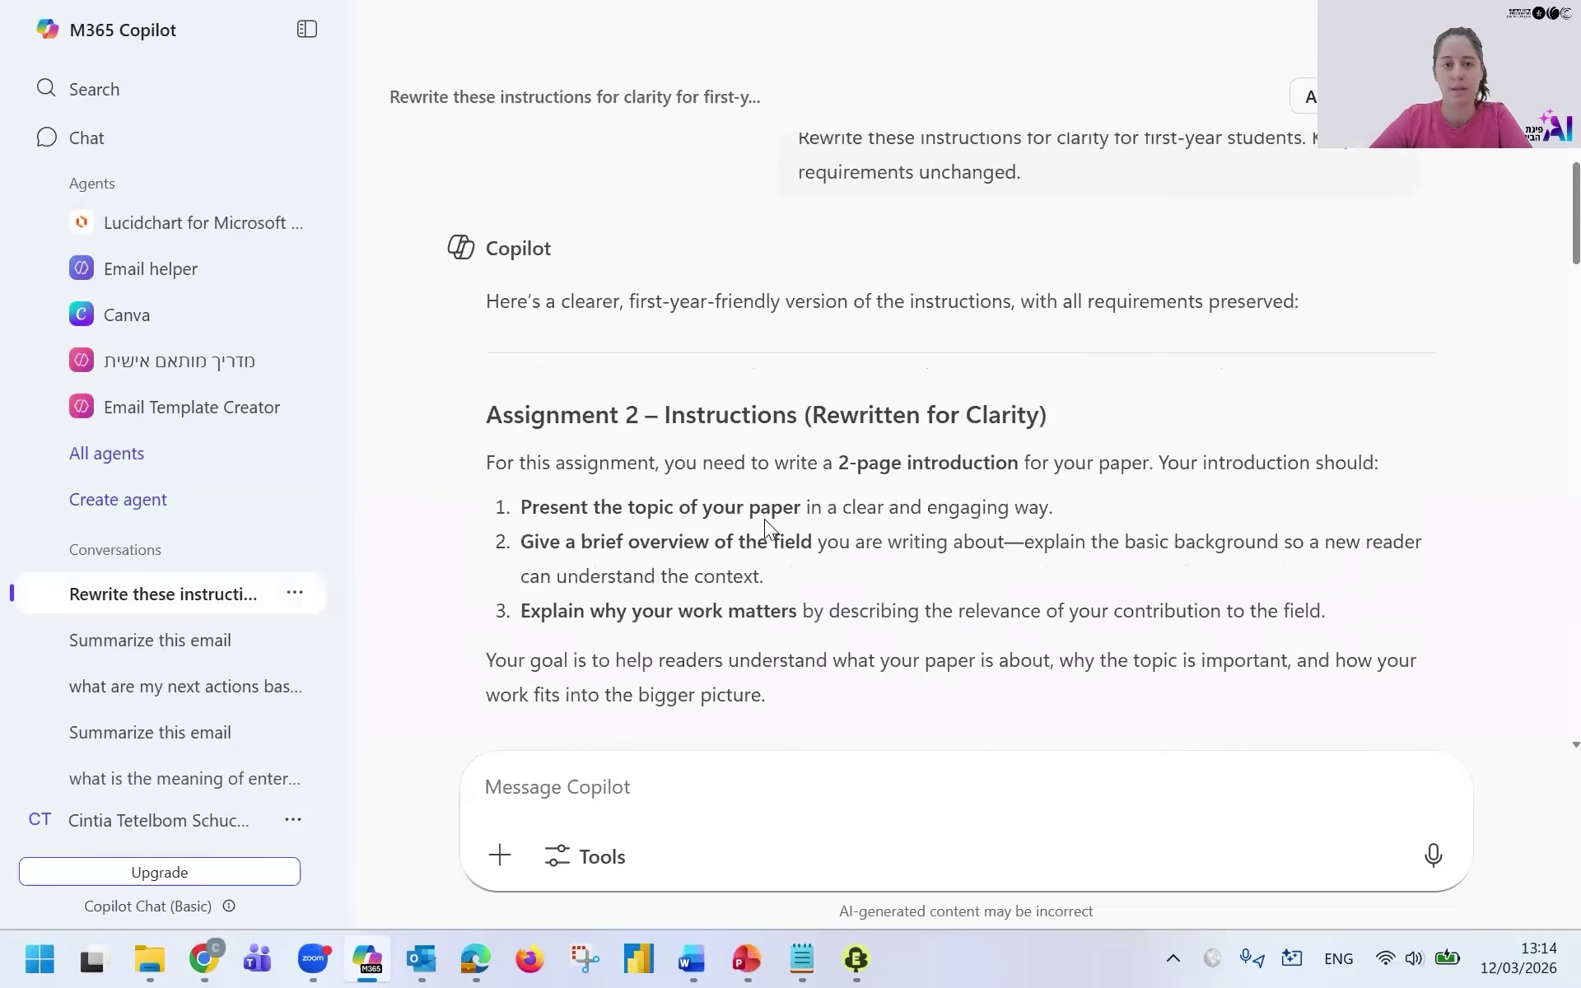
scroll(764, 519, down, 15)
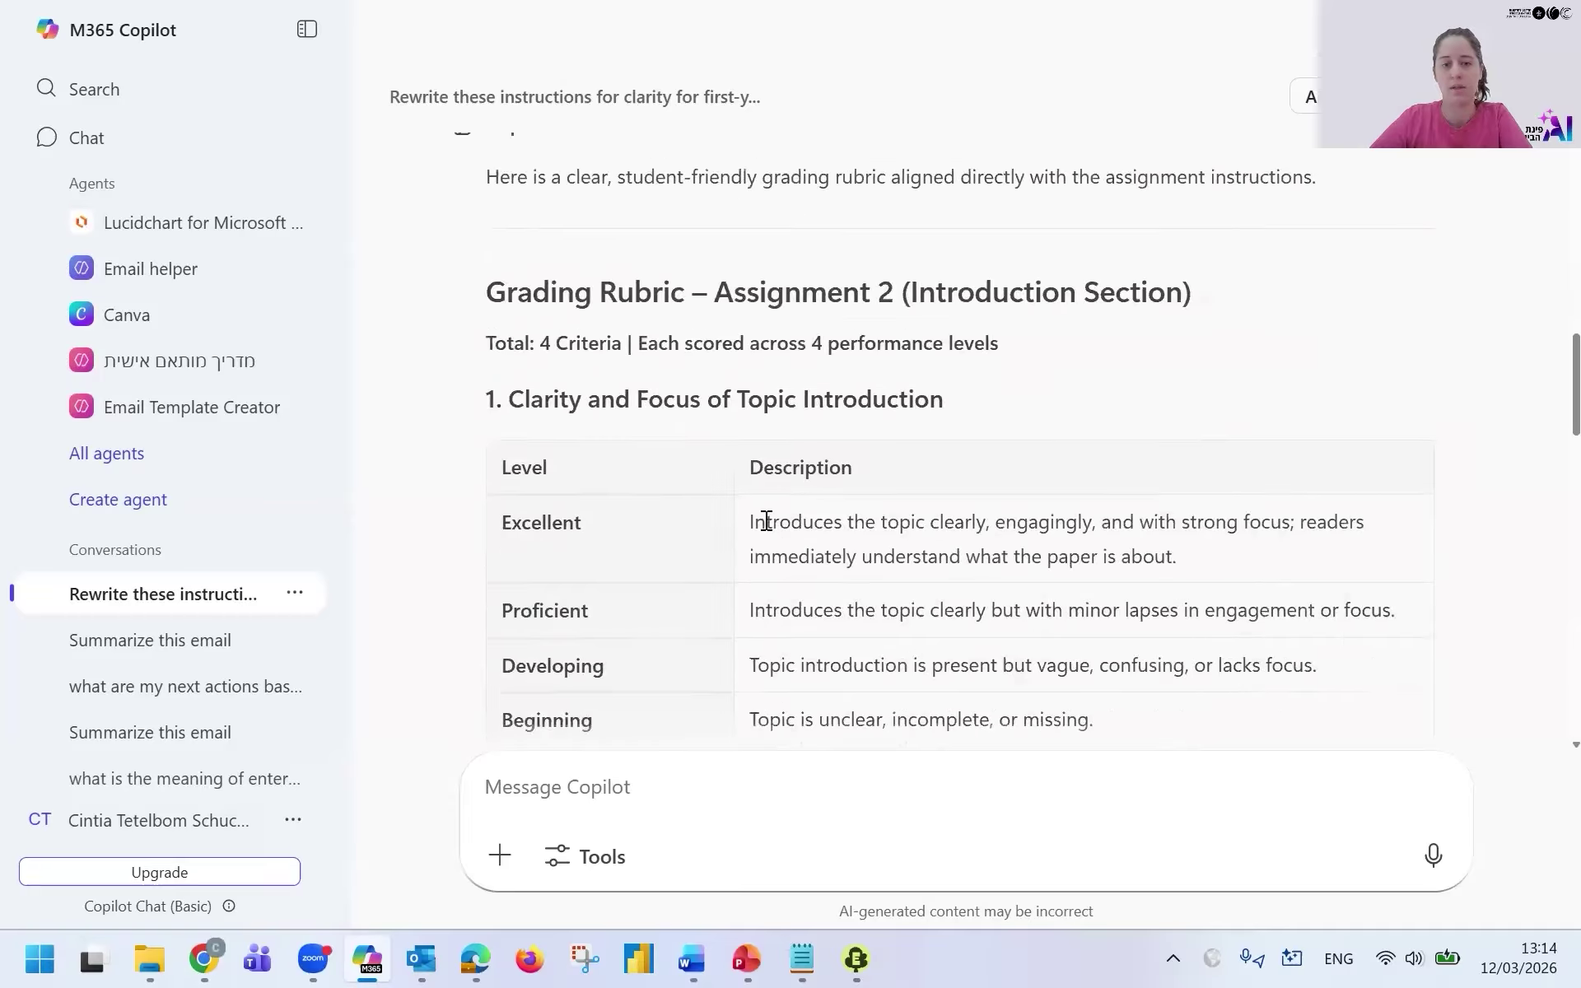
scroll(766, 521, down, 8)
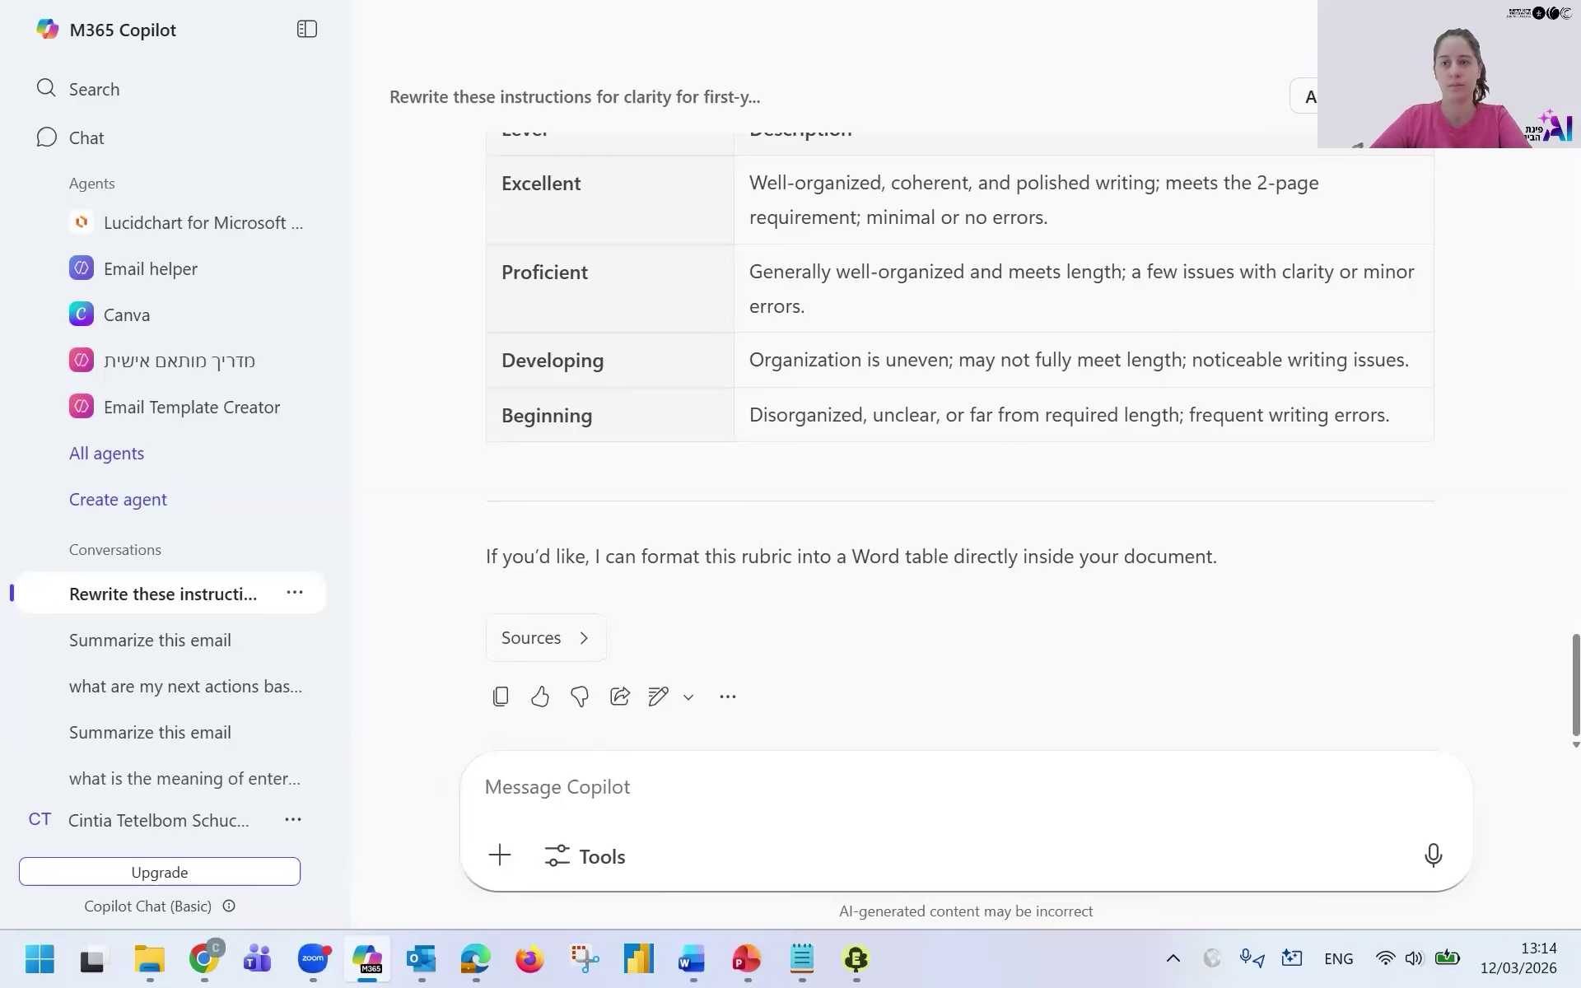
Return to the PowerPoint slide show and advance to the "Copilot in Edge (PDF)" slide
click(1439, 20)
click(1439, 19)
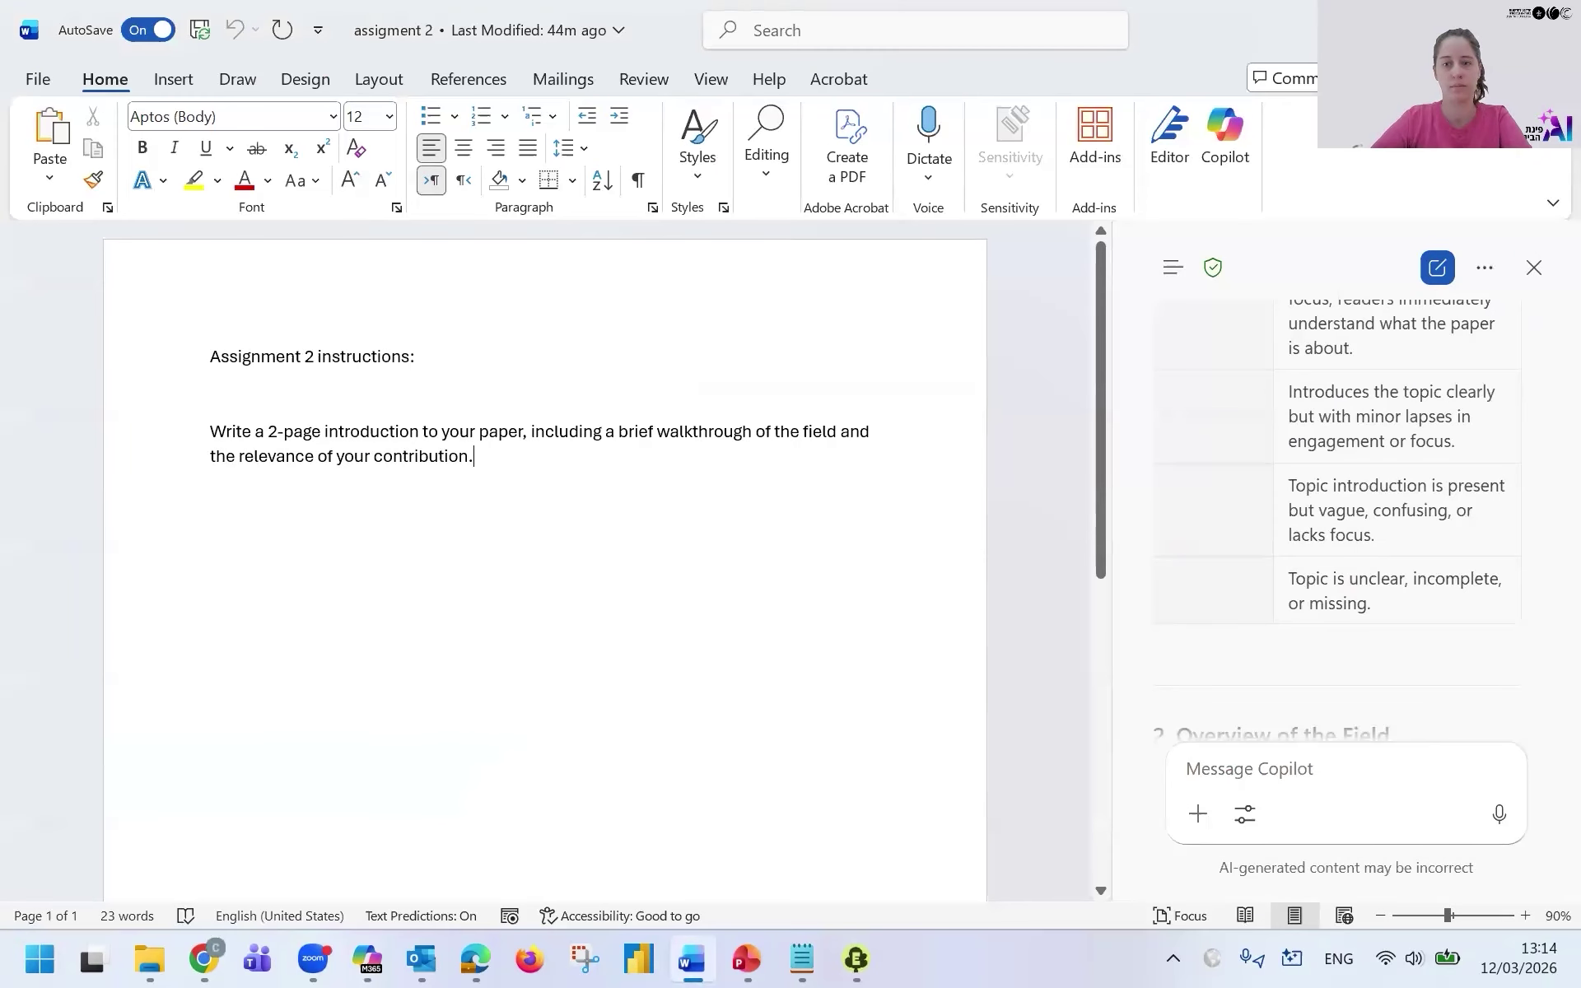
click(1438, 22)
click(1000, 730)
click(1009, 611)
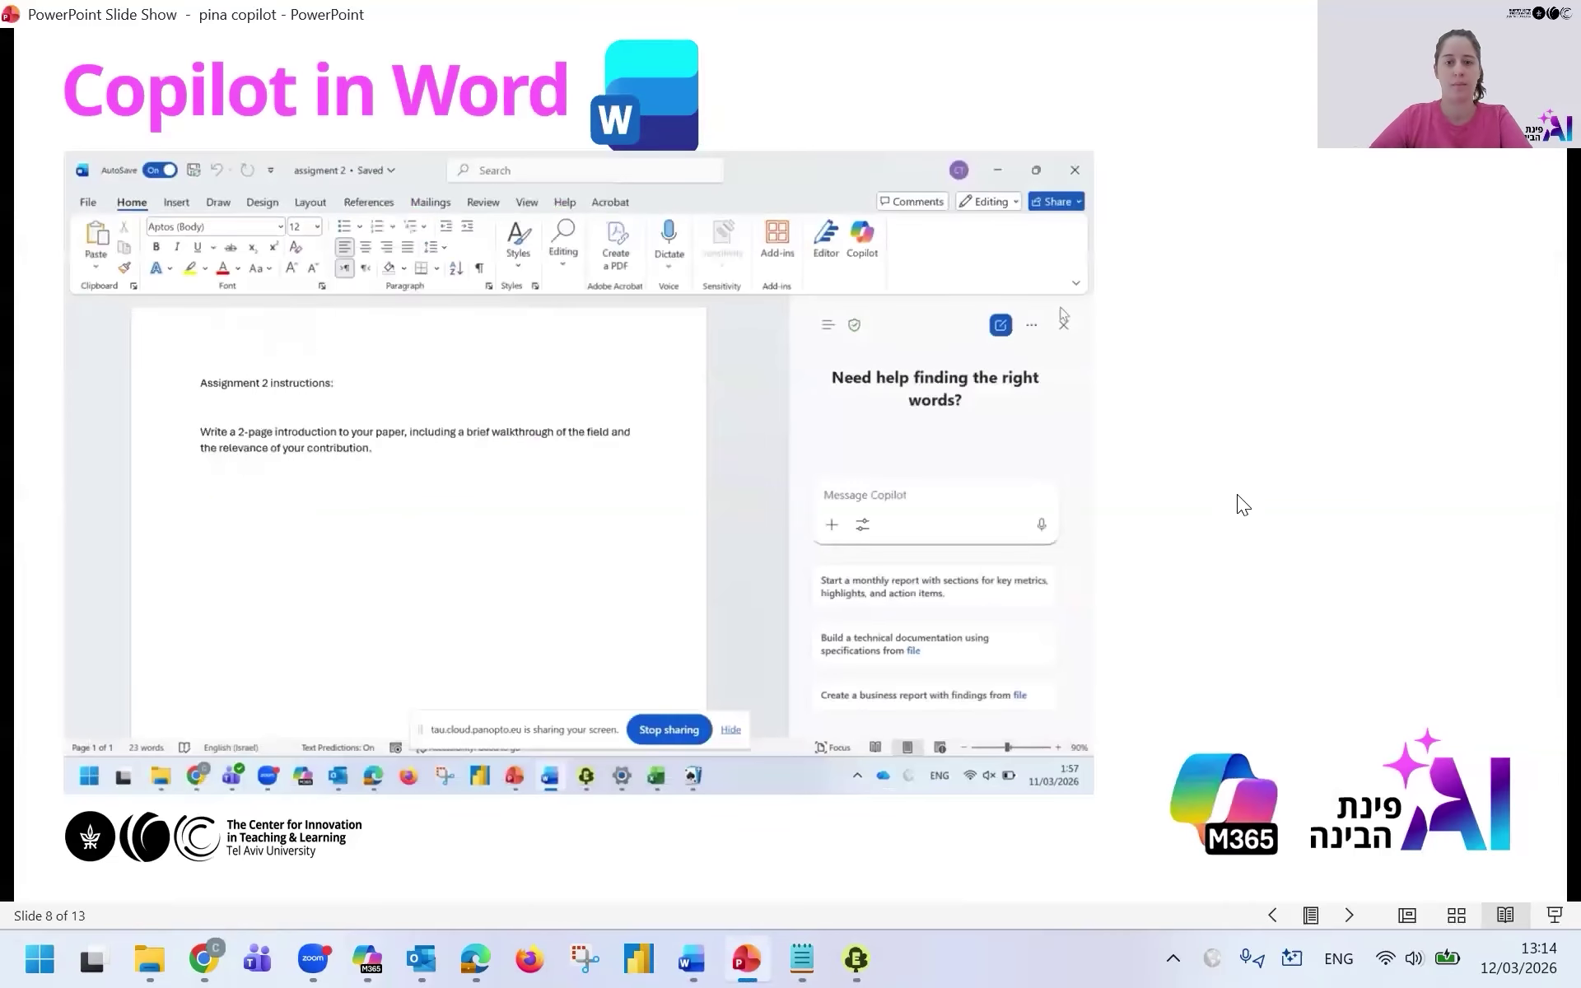
click(1293, 336)
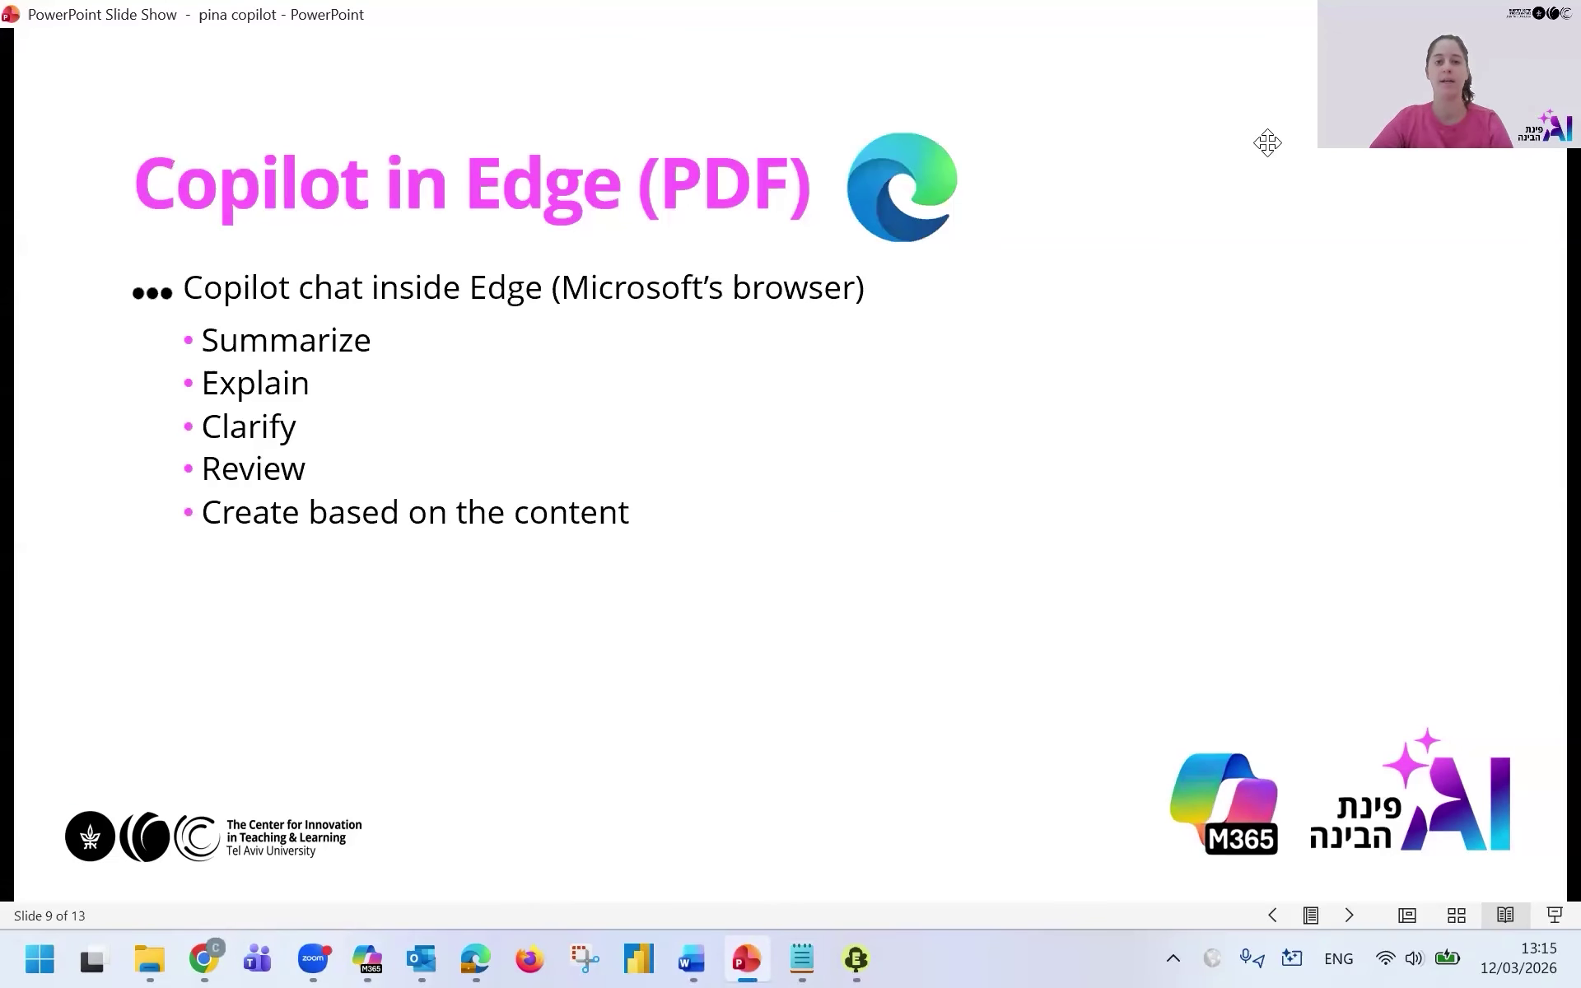
click(662, 270)
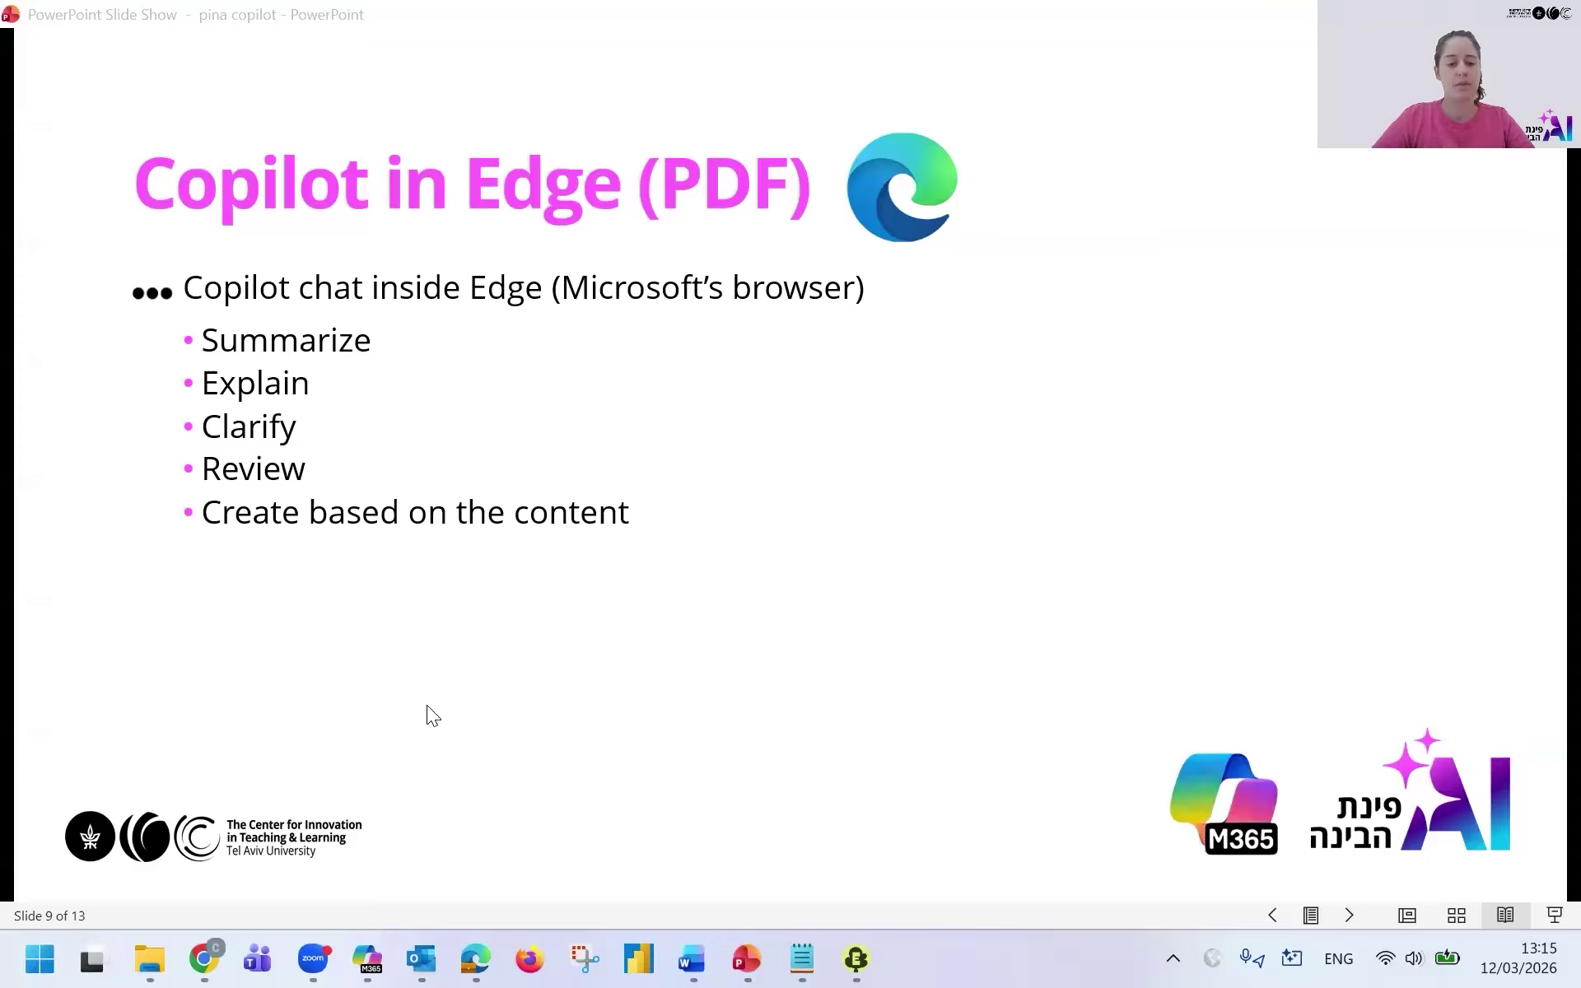
Open the 0Thesis PDF from the "pdf" folder in Microsoft Edge
mouse_move(475, 958)
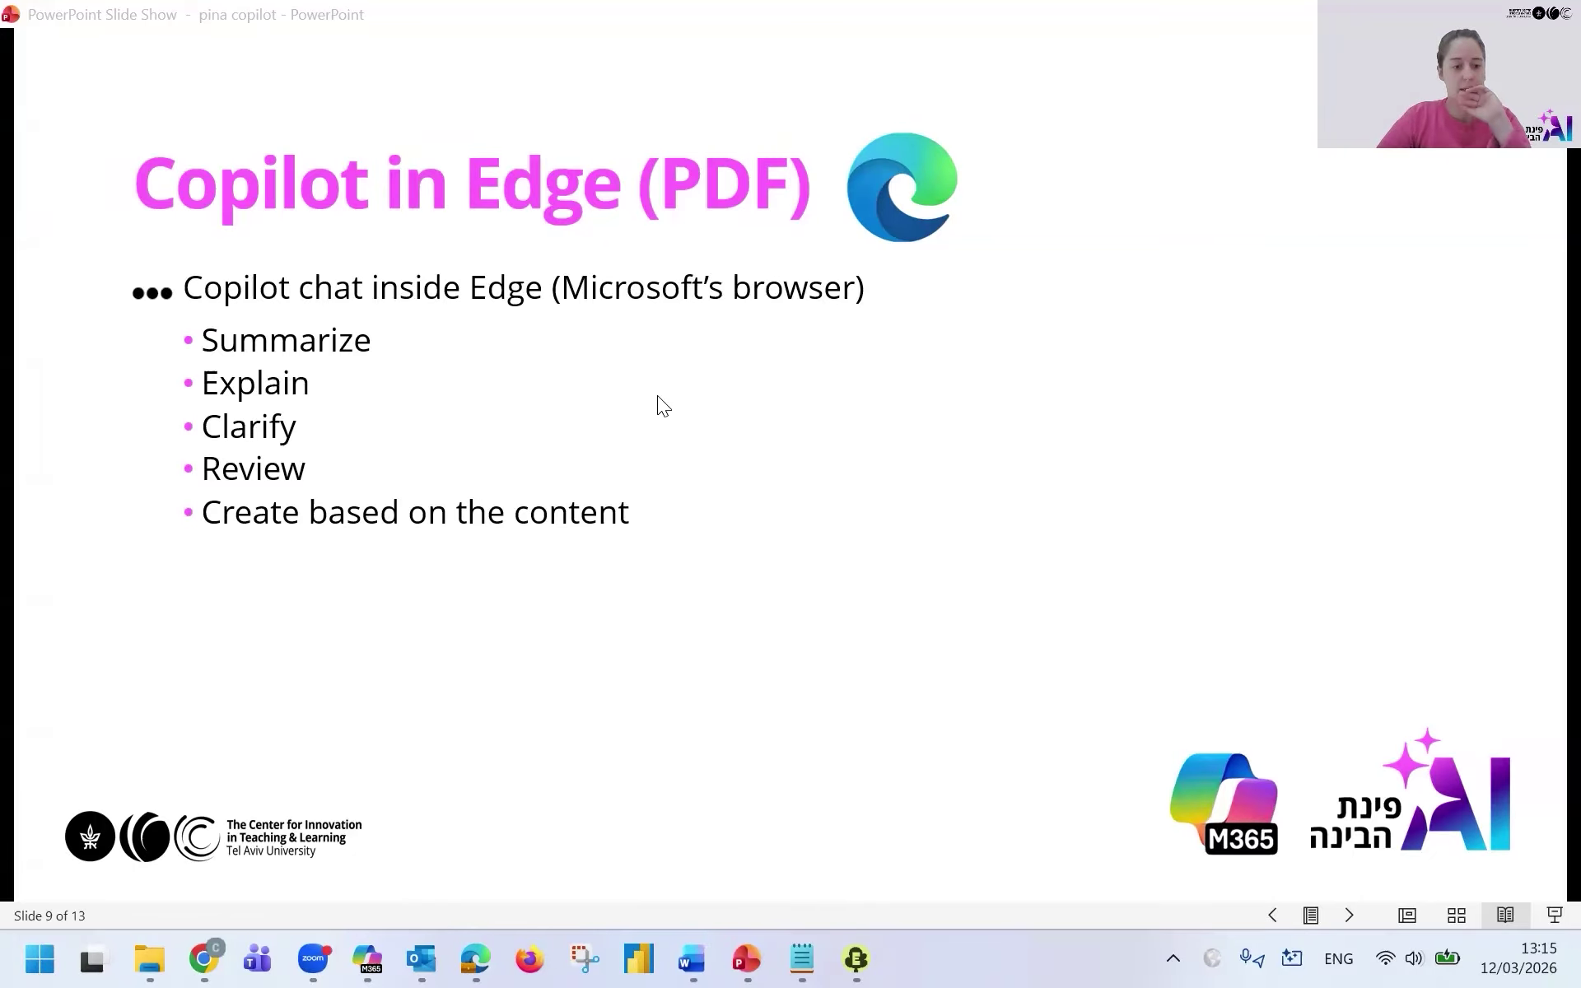
click(150, 958)
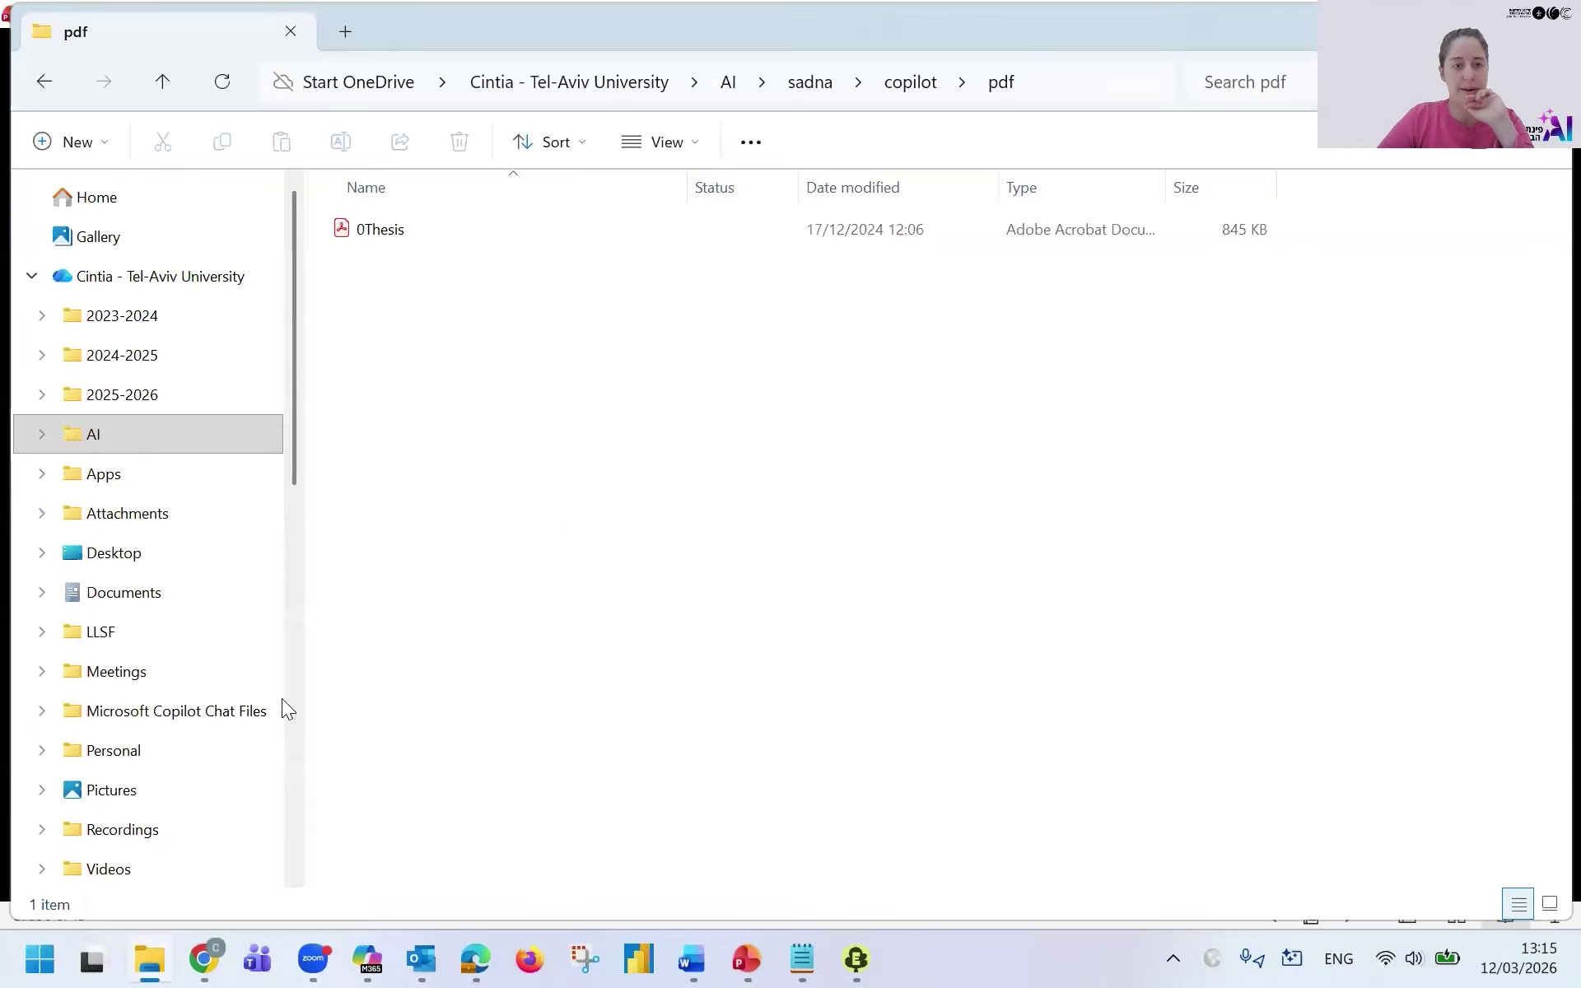
click(380, 229)
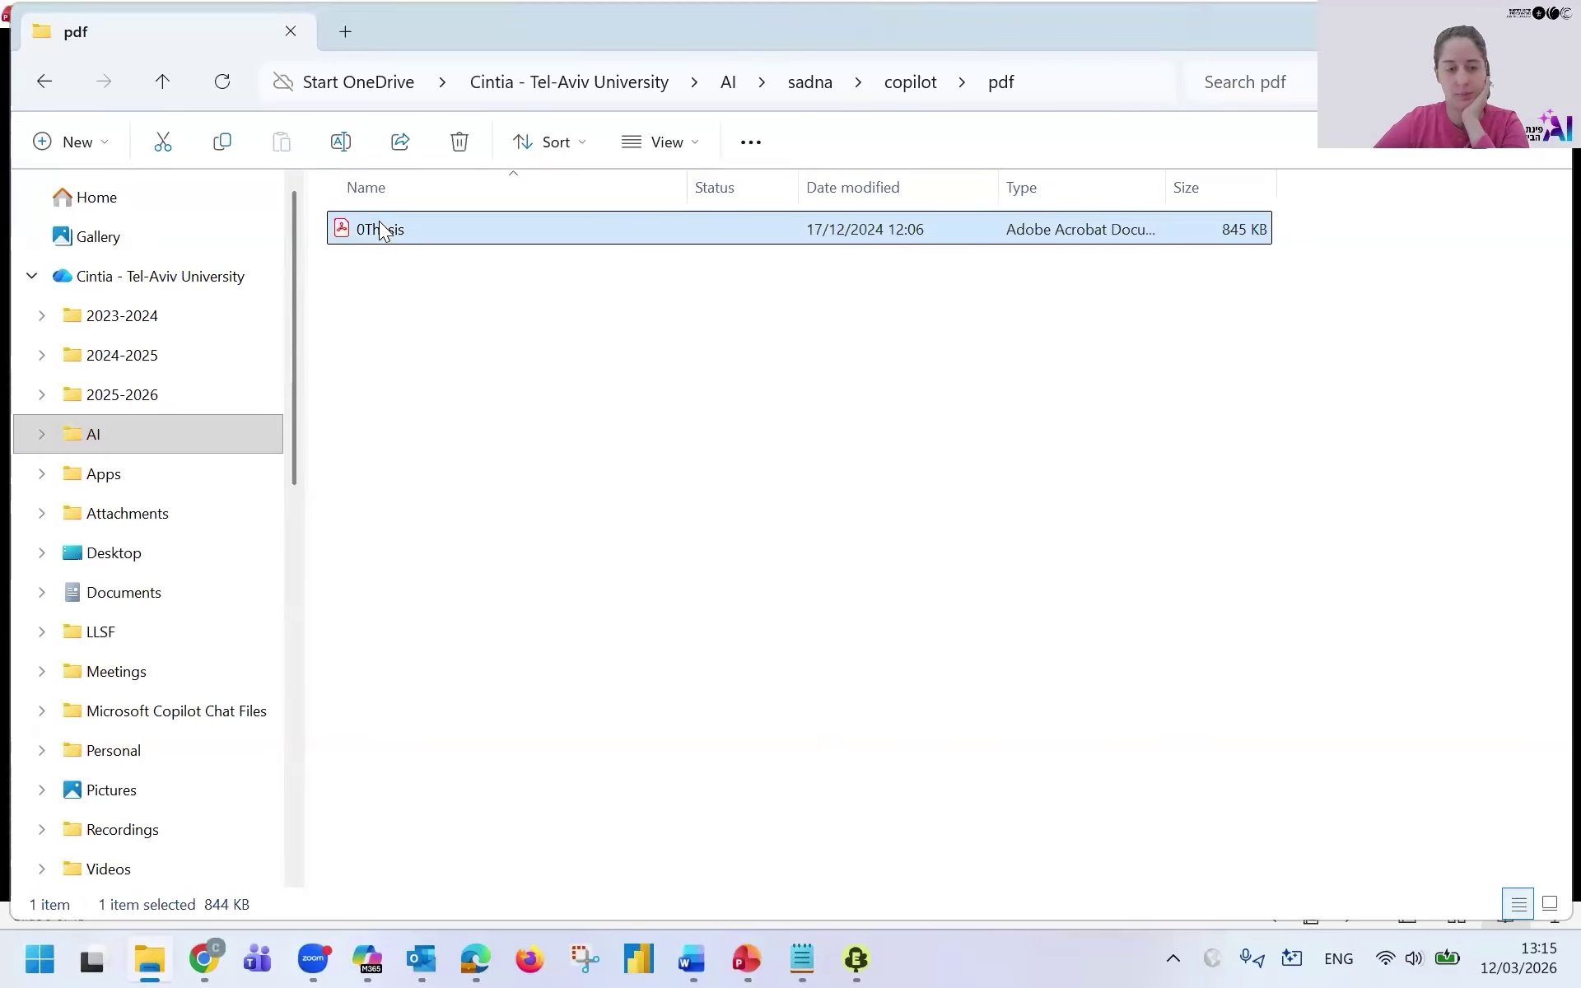
right_click(379, 228)
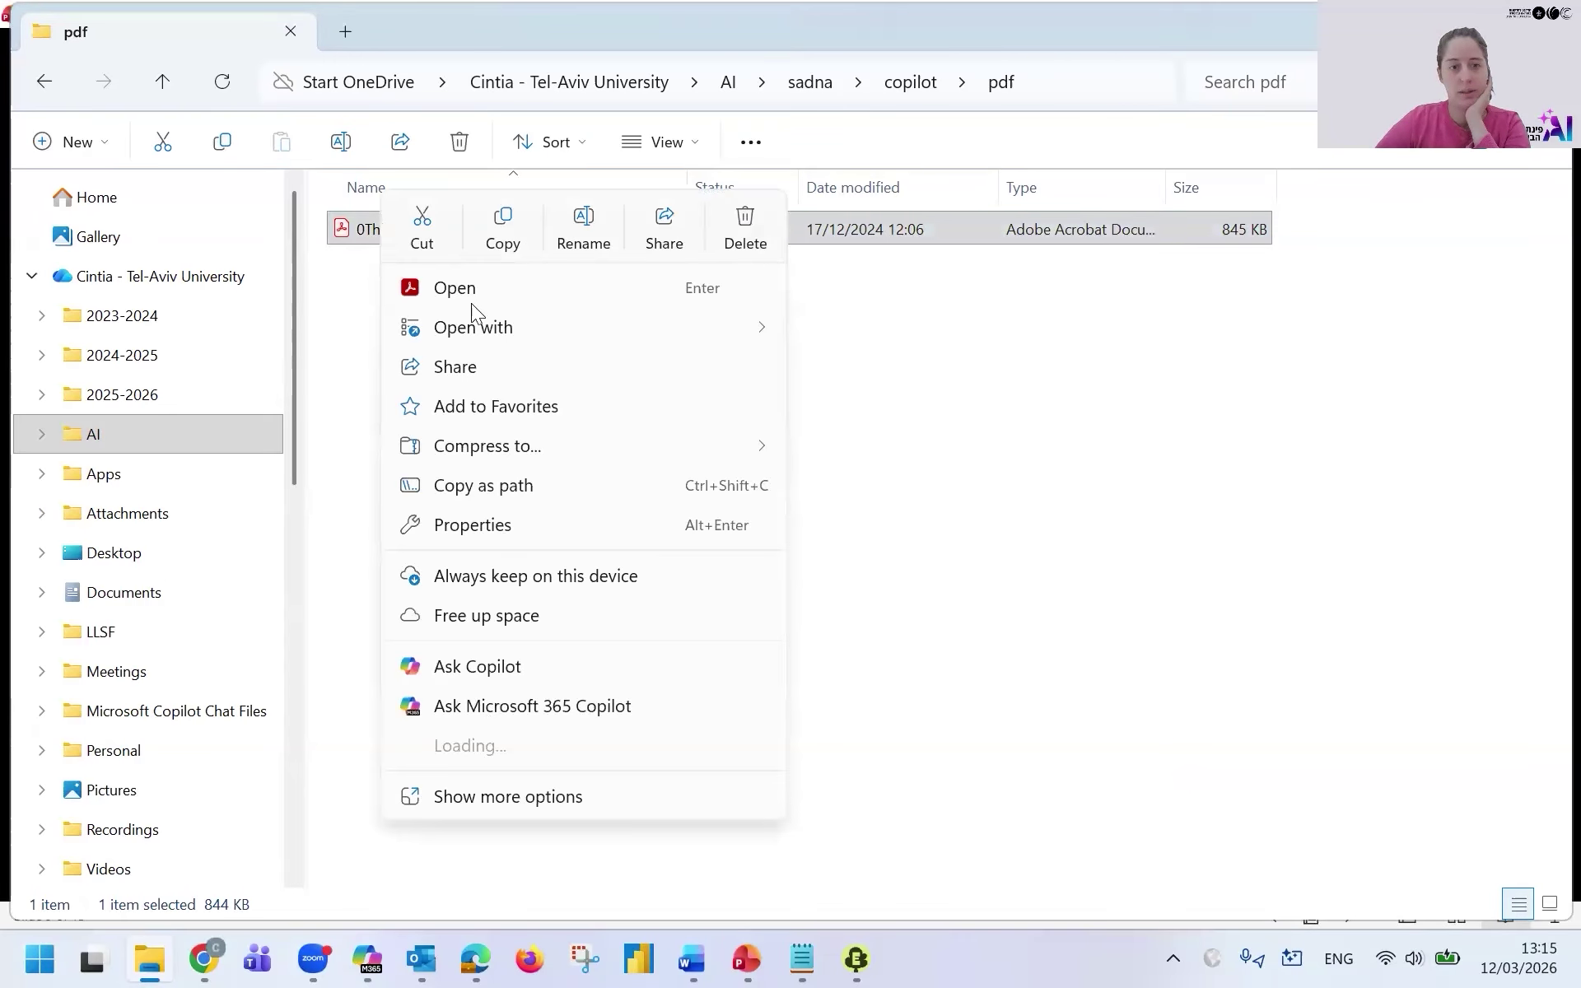
mouse_move(494, 326)
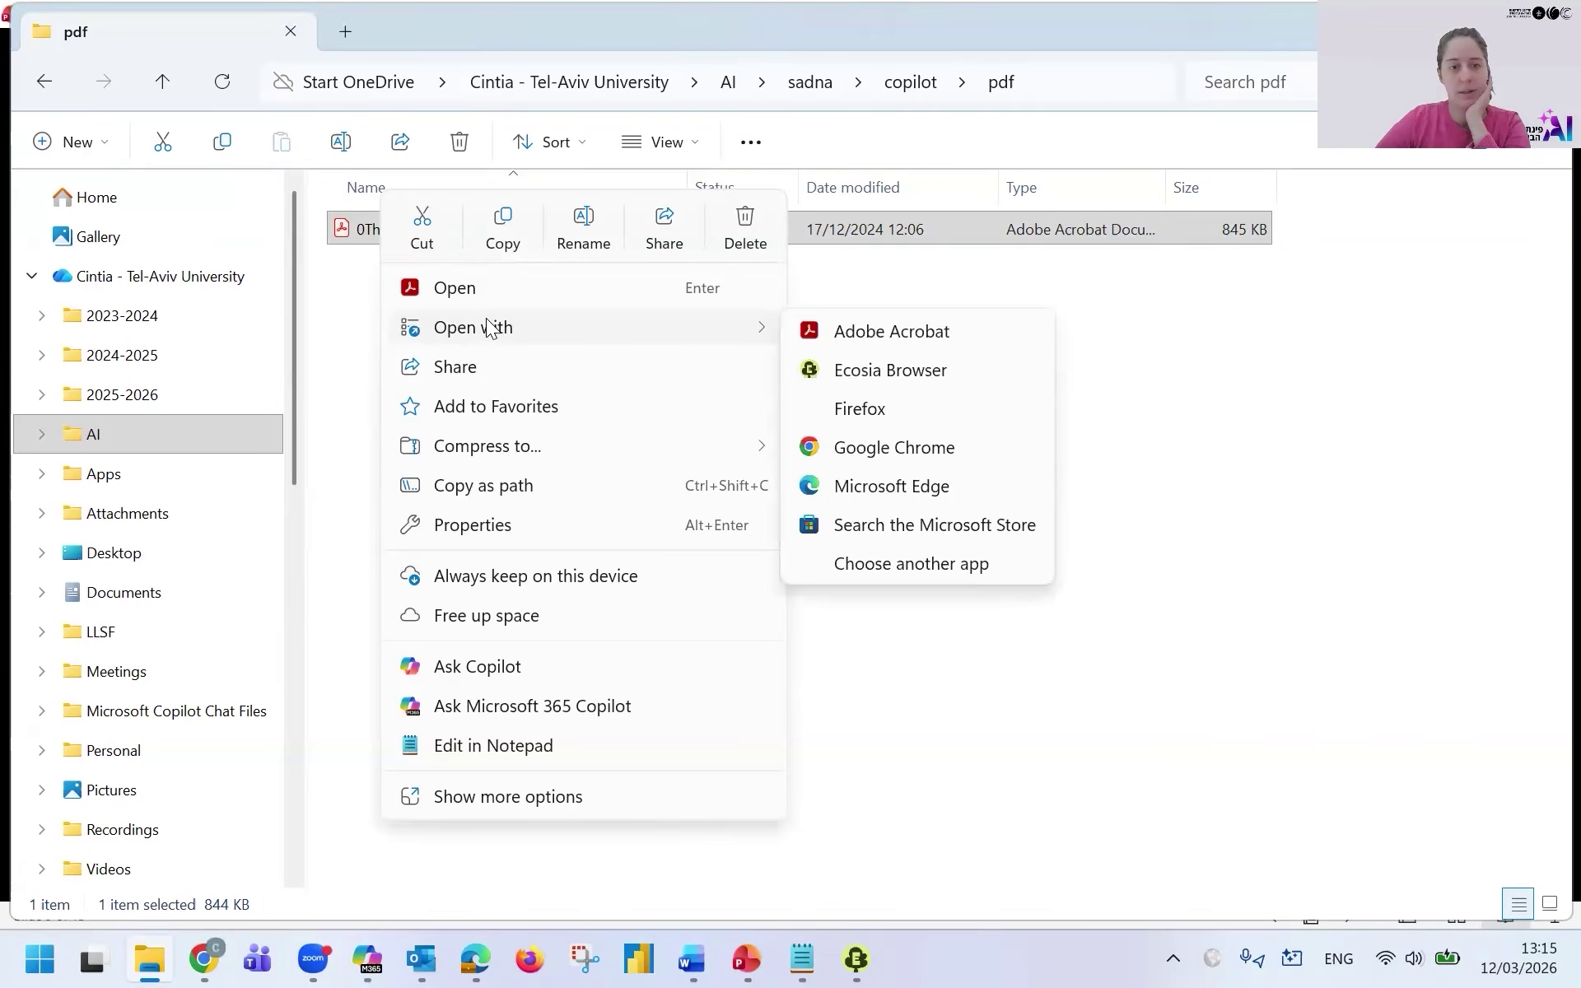
click(897, 486)
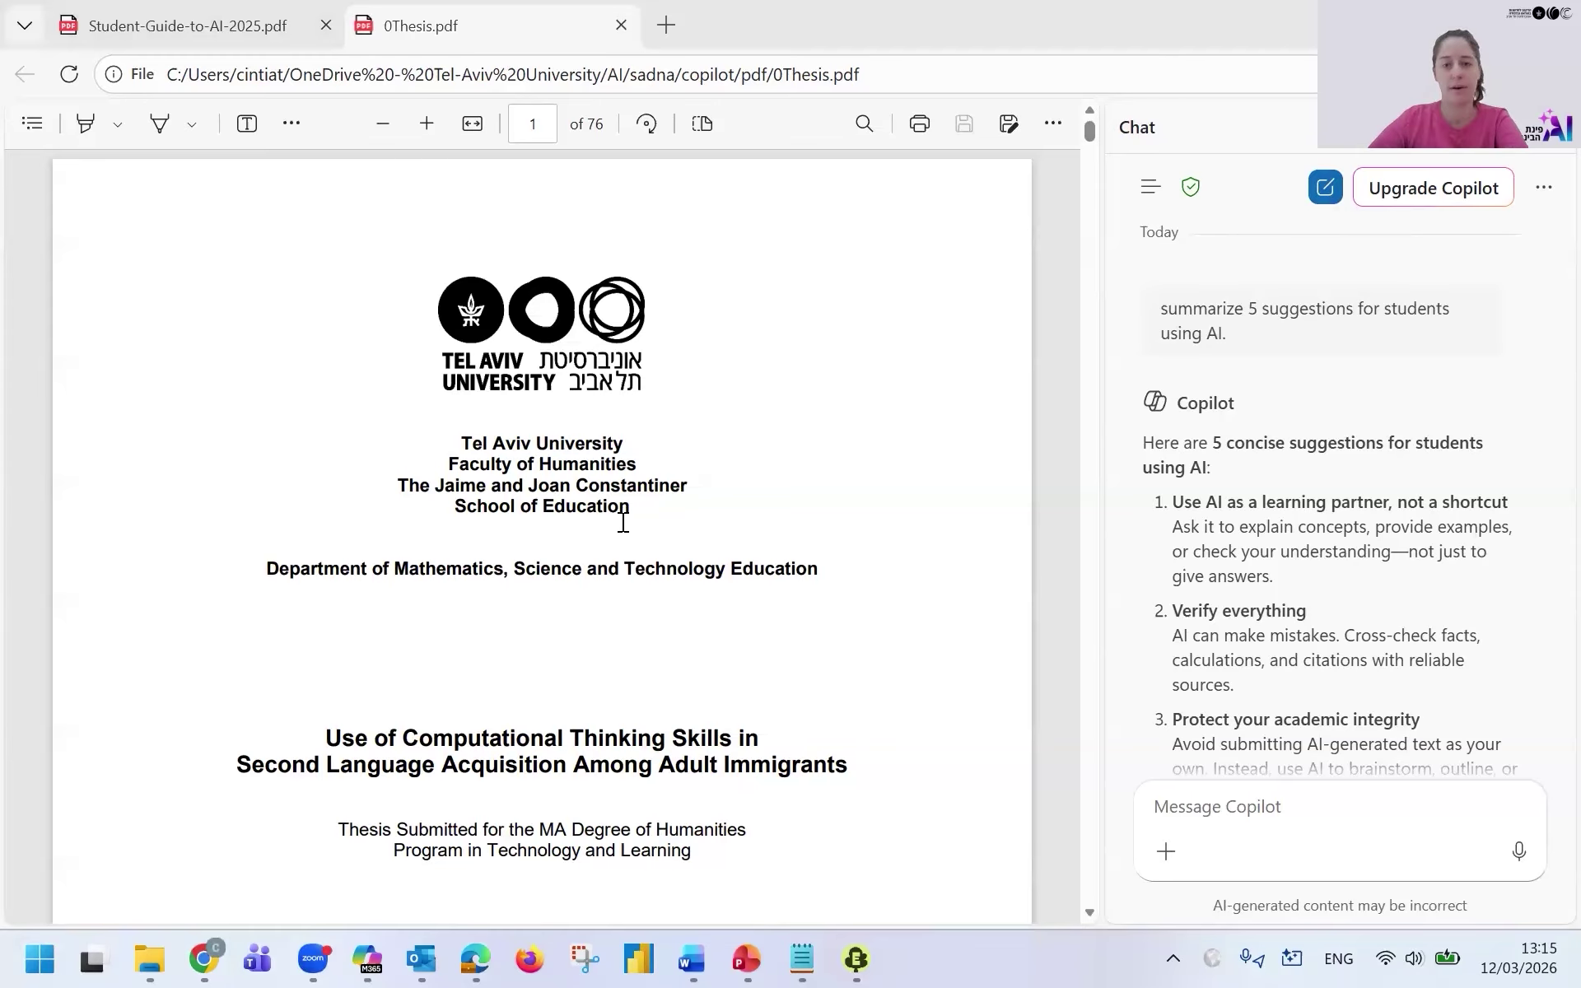
View Student-Guide-to-AI-2025.pdf and read the existing Copilot chat with 5 suggestions for students using AI
click(120, 15)
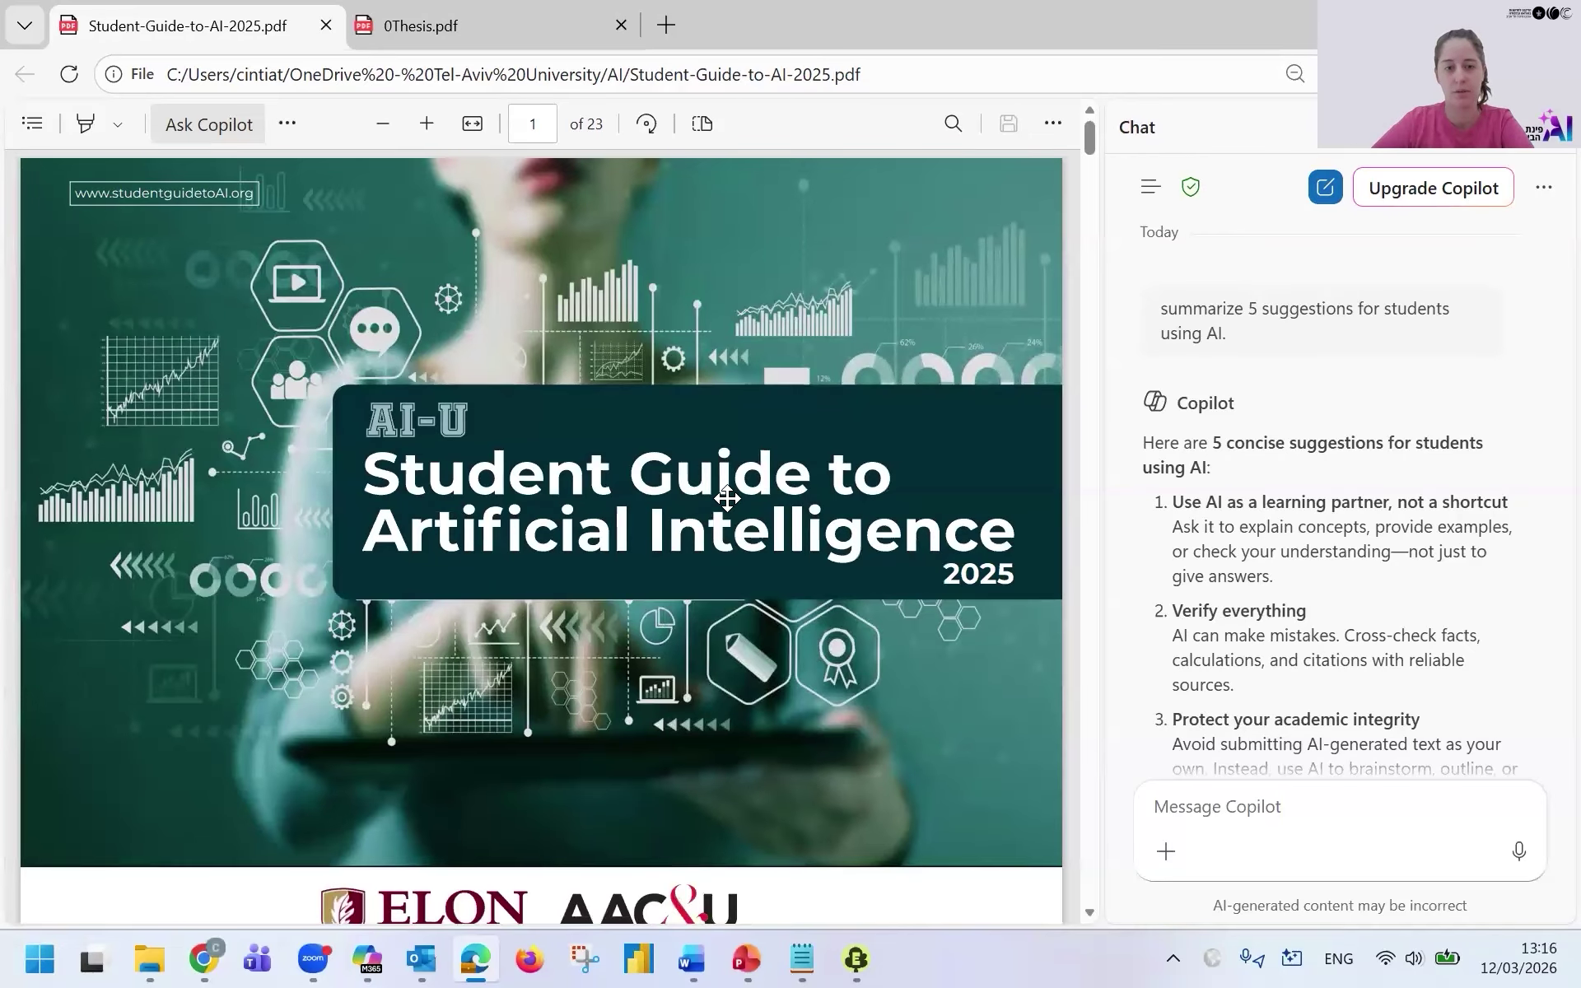
scroll(1316, 506, down, 10)
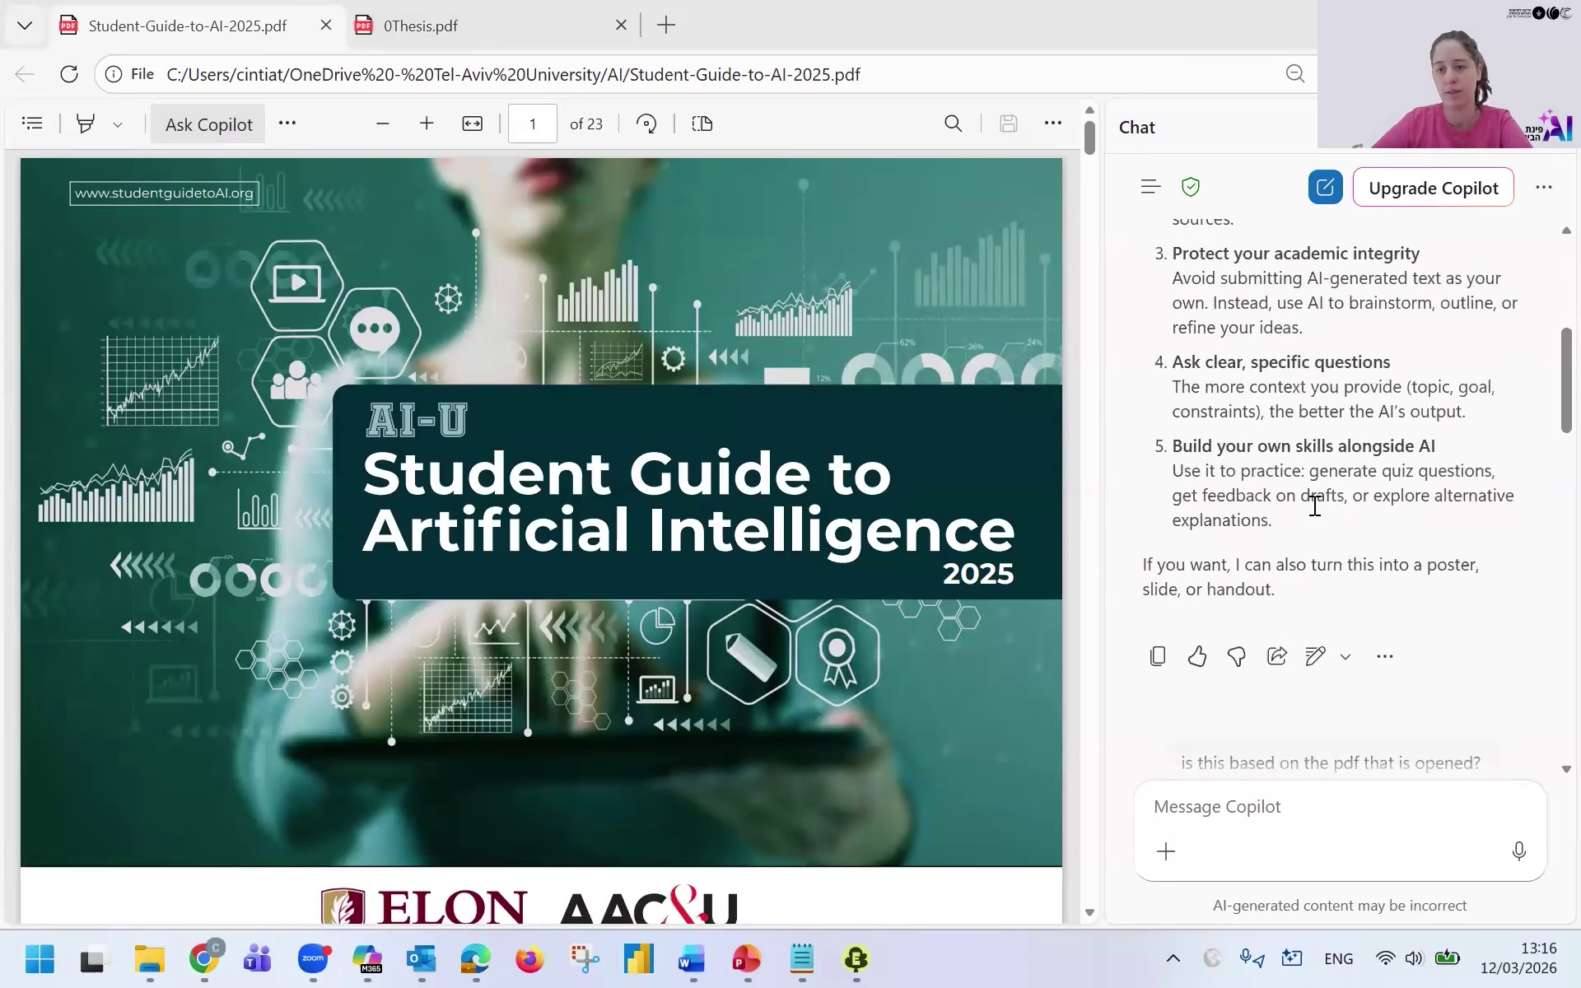
scroll(1316, 506, up, 10)
scroll(1310, 504, down, 1)
Return to 0Thesis.pdf and start a new Copilot chat, closing and reopening the chat beside the document
click(427, 27)
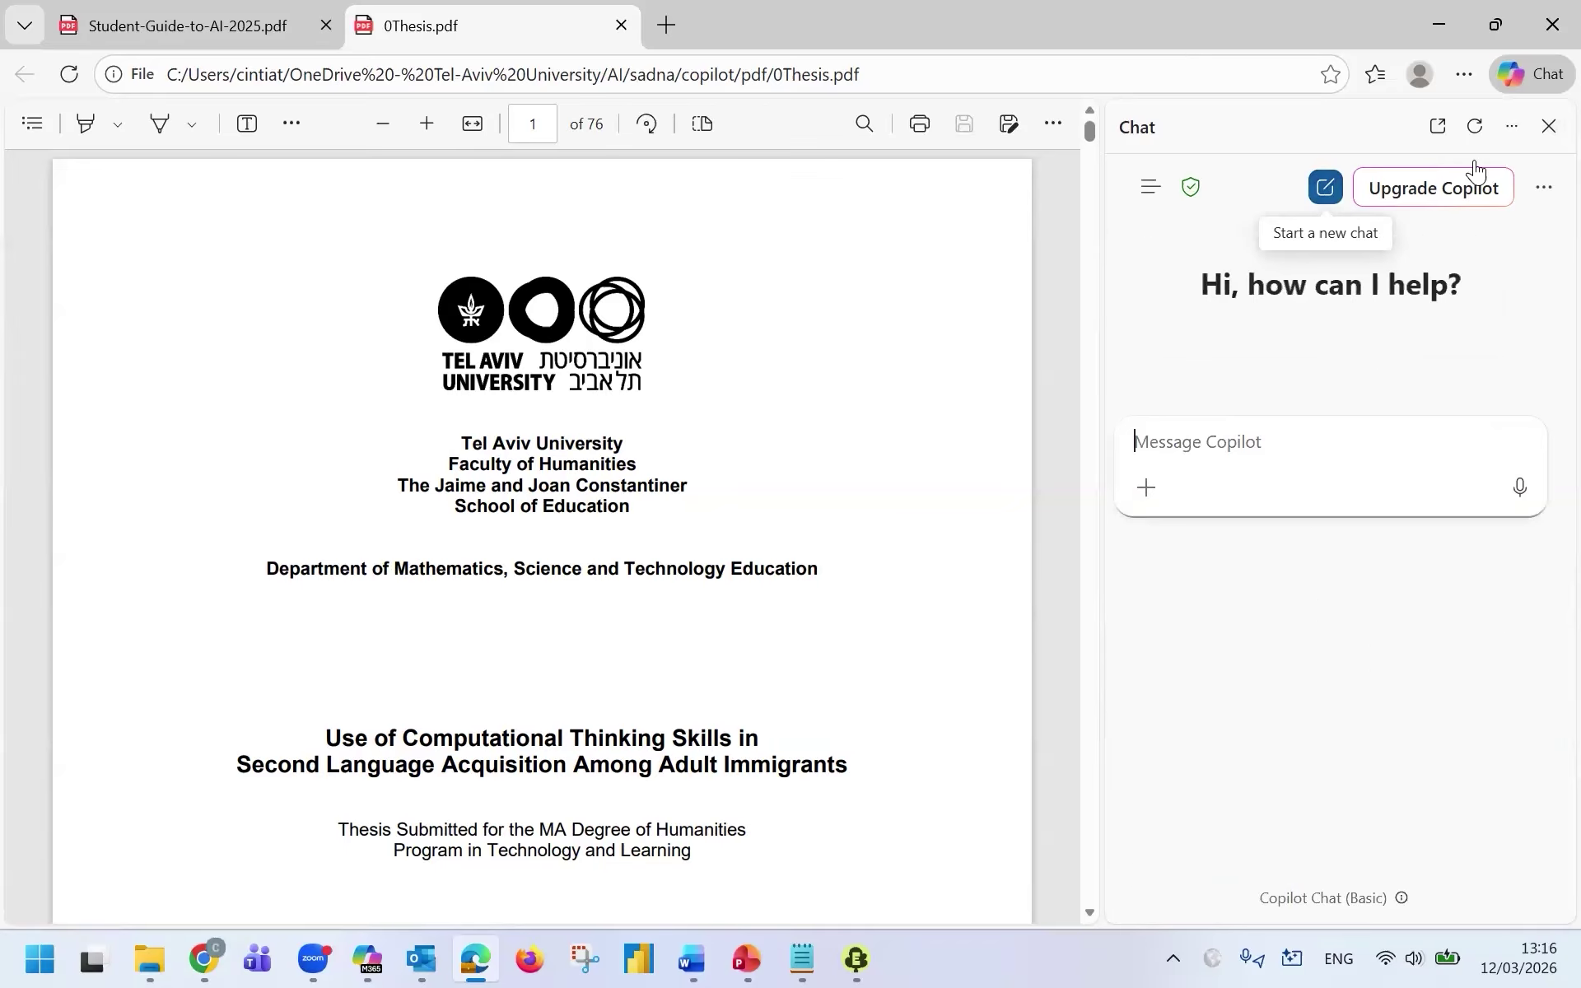
click(1547, 127)
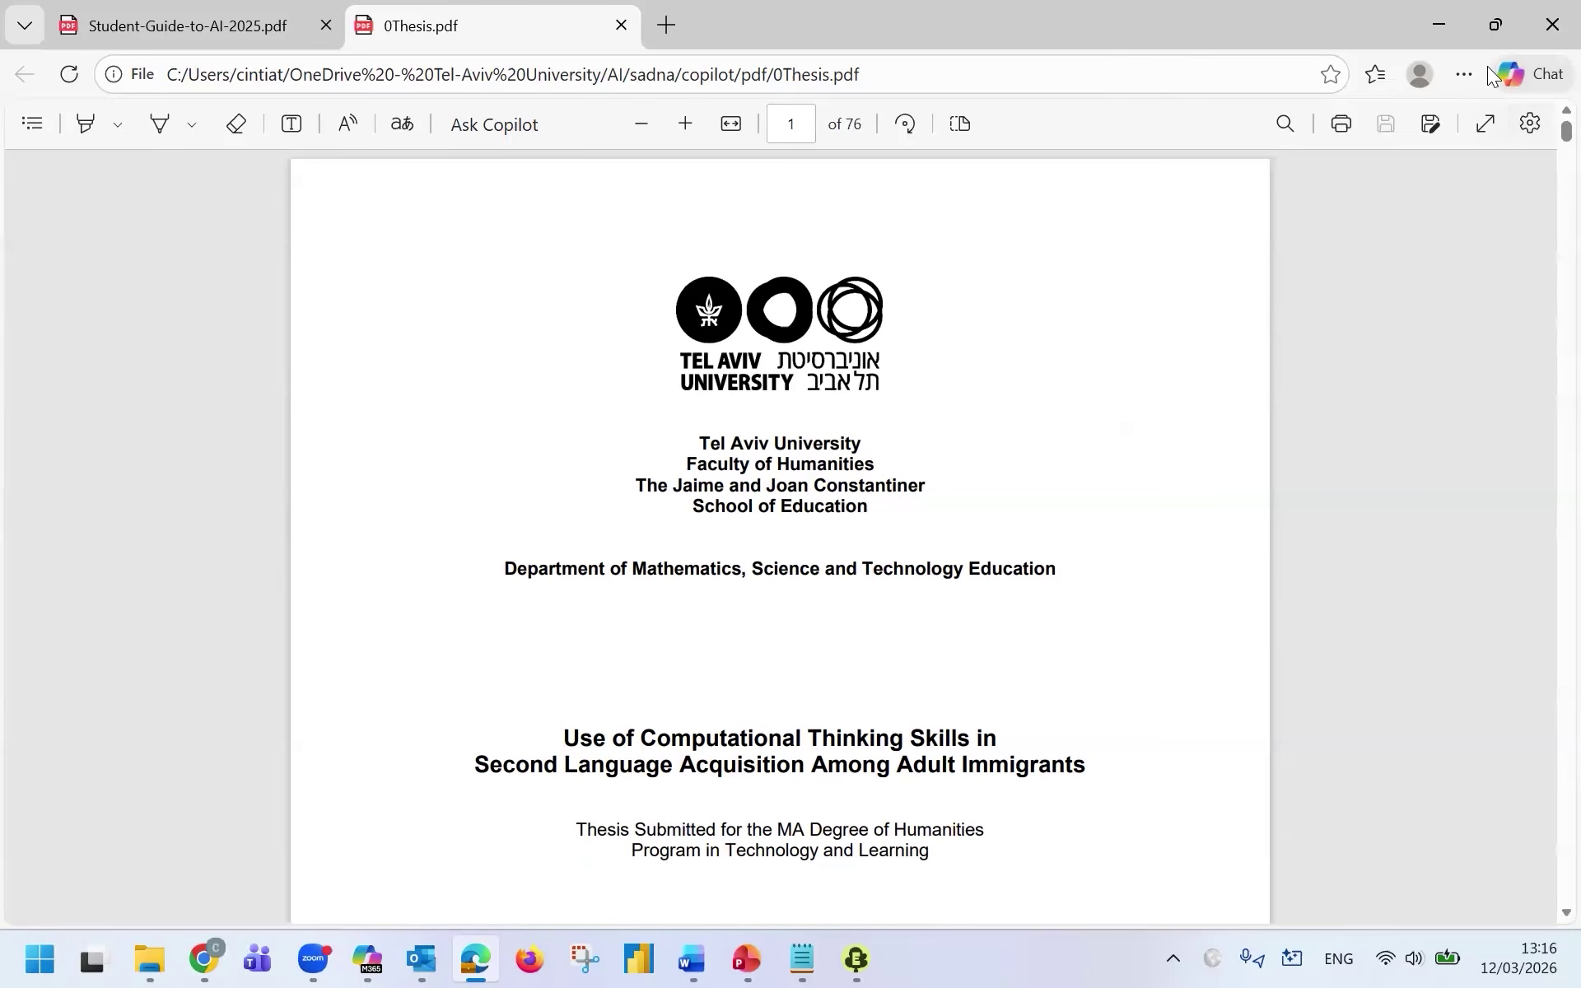
click(1530, 77)
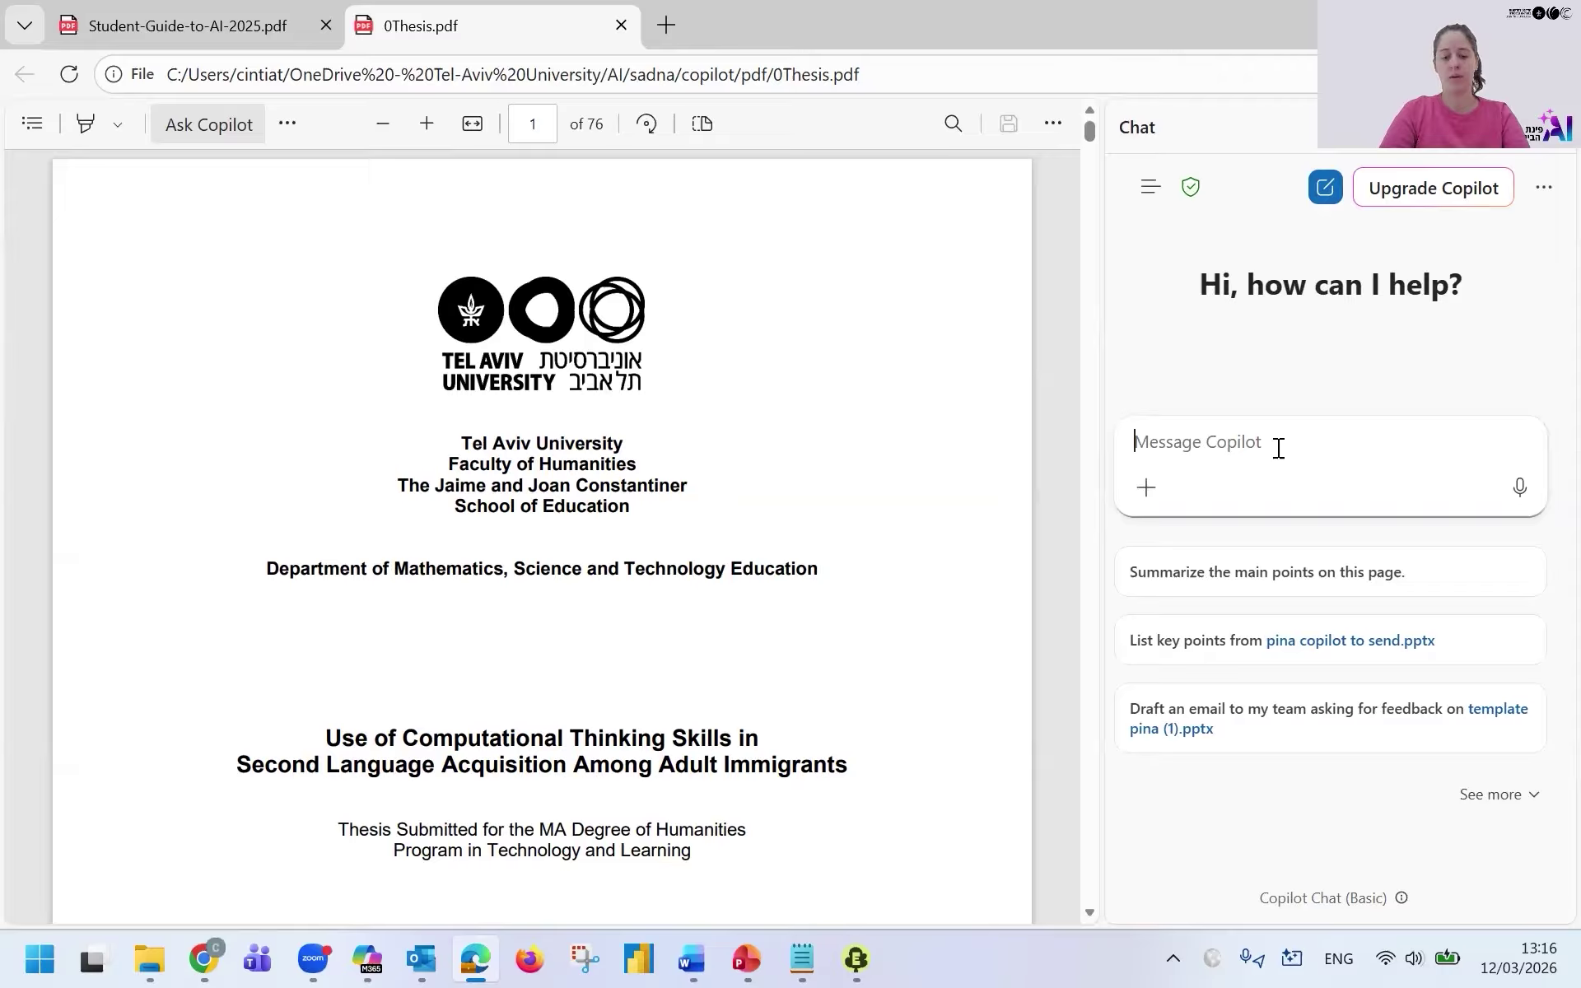
Ask Copilot "what are the key findings in the thesis and how it affects hebrew education?"
text(what are the )
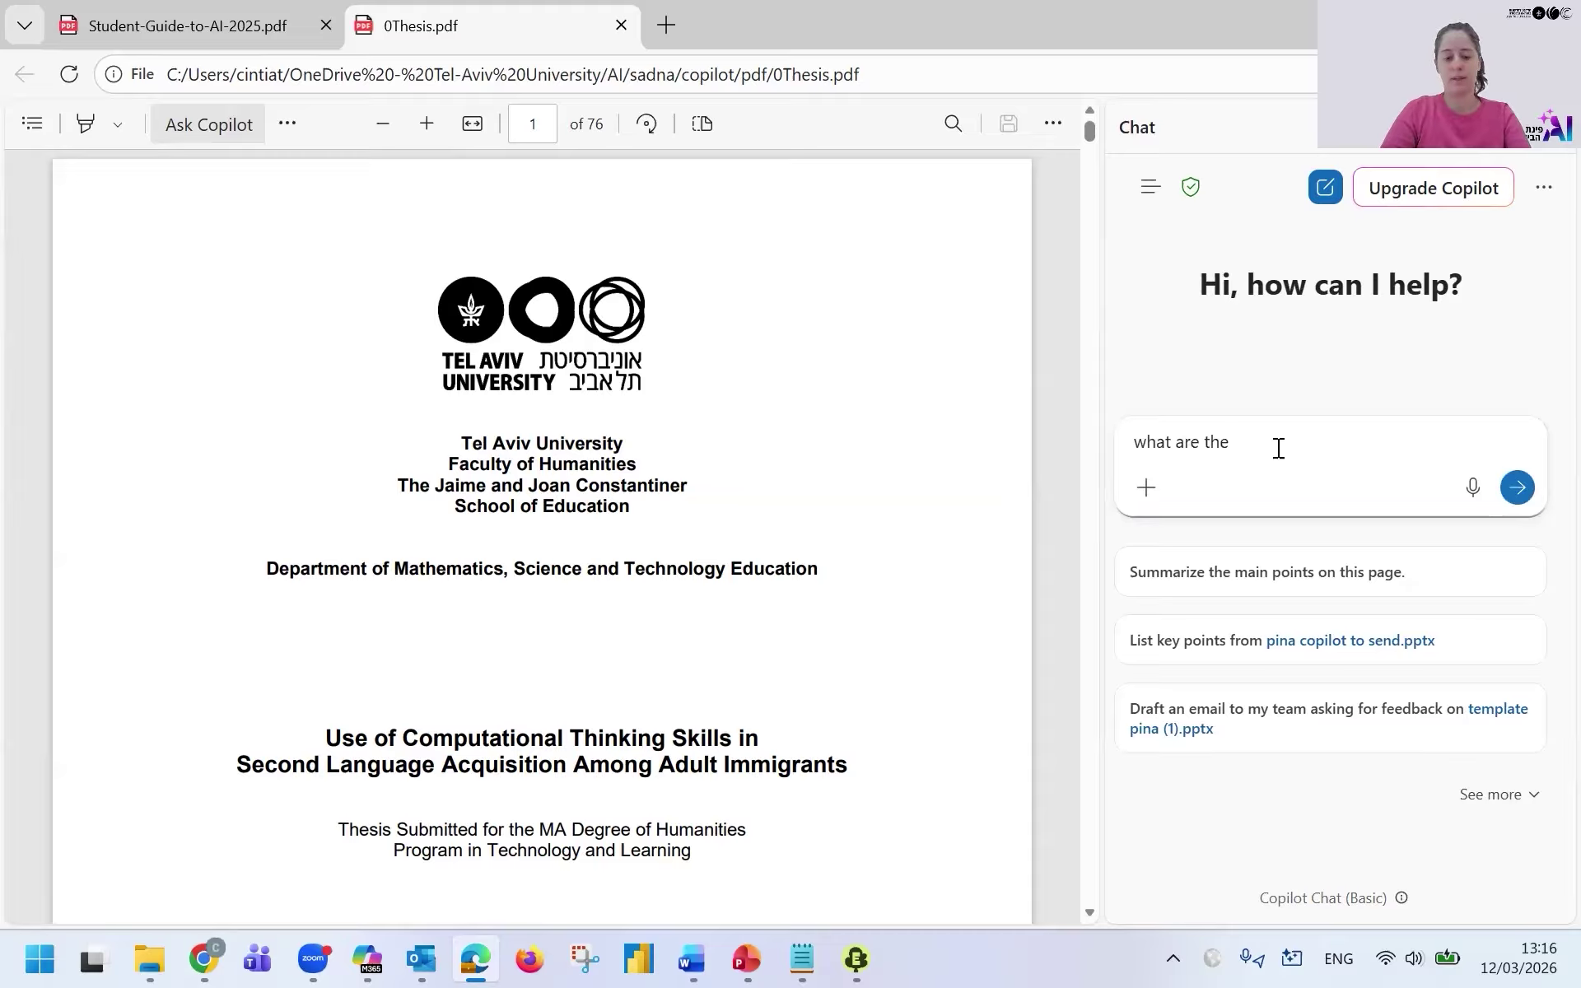
text(key findings)
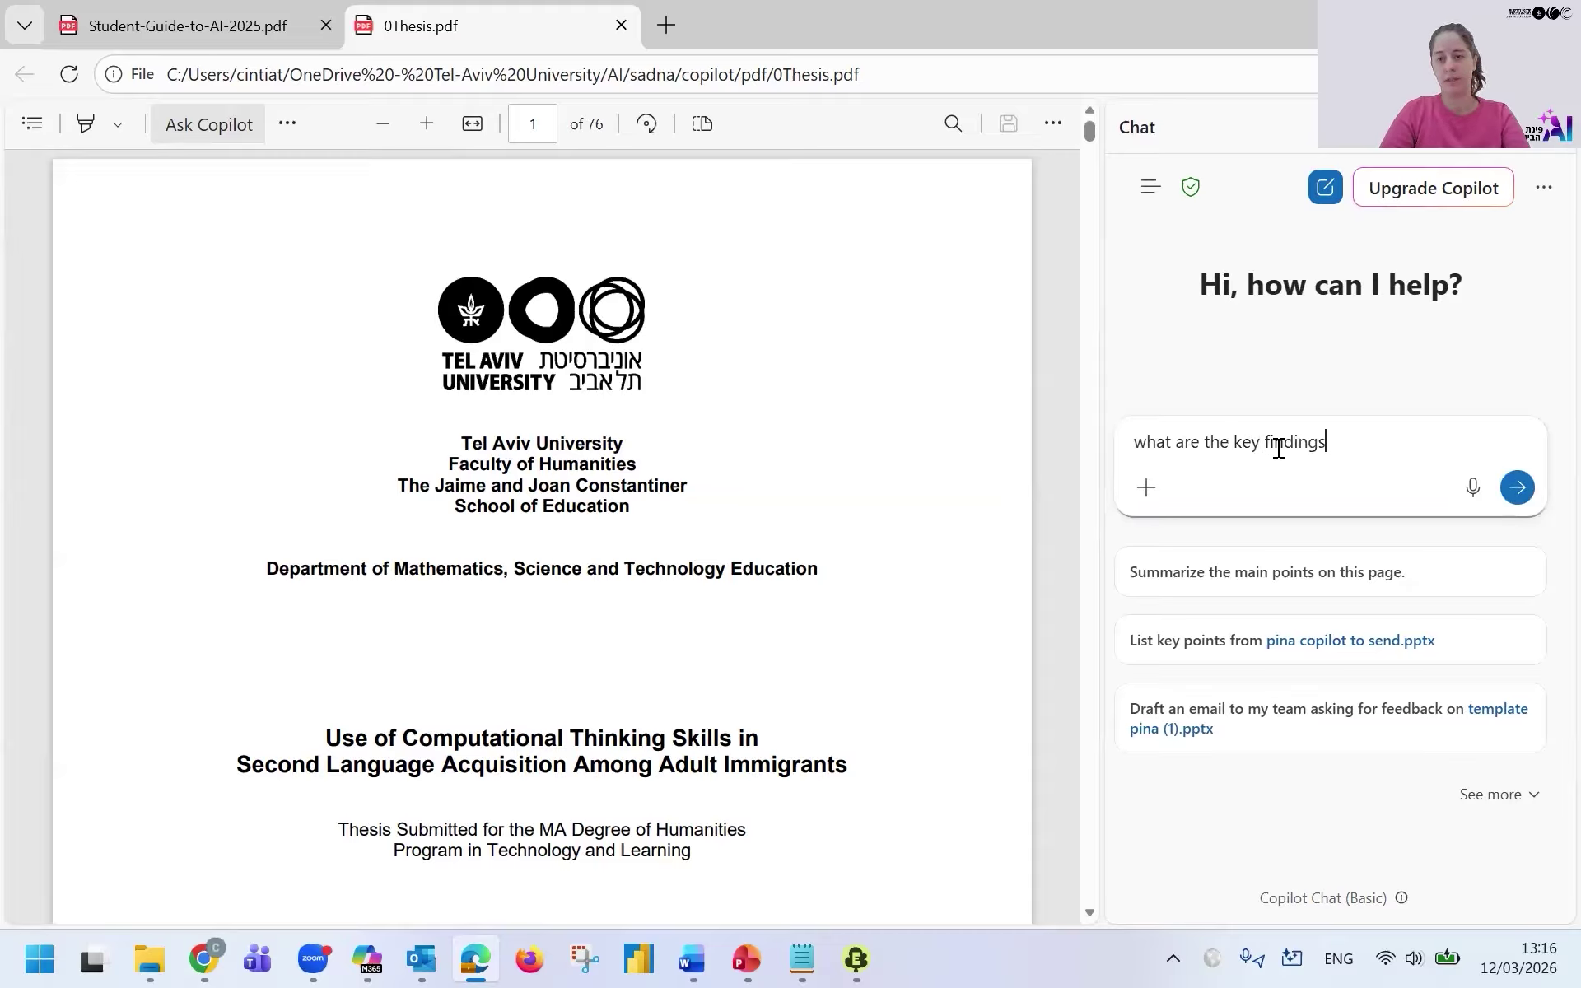
text( in the th)
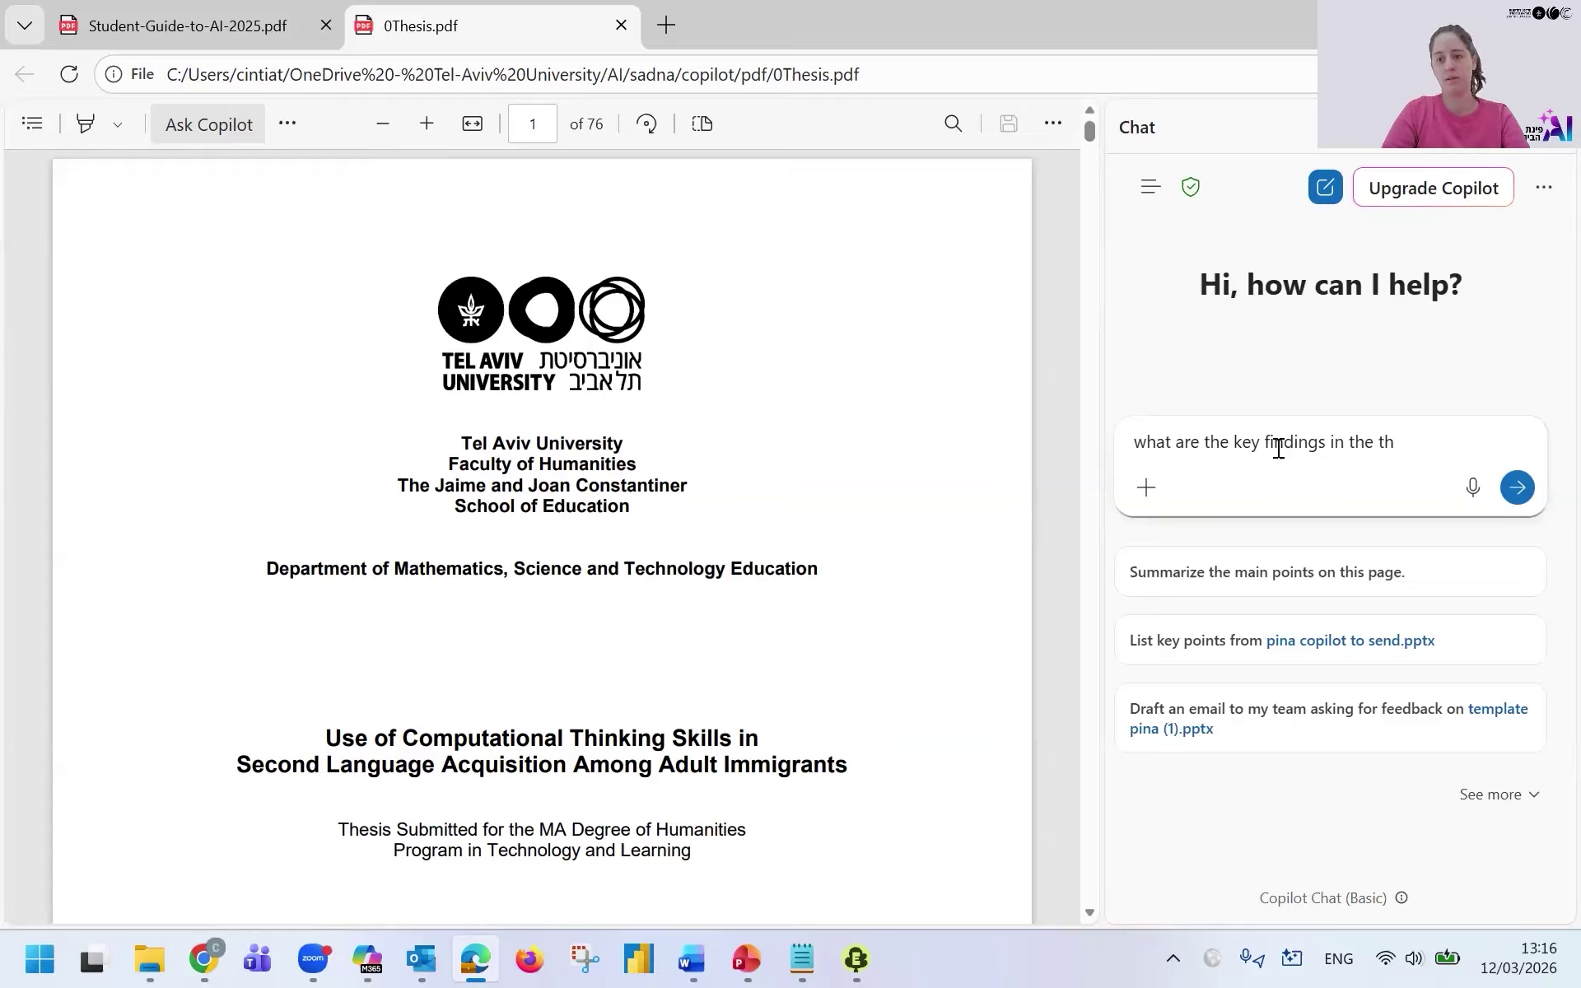
text(esis and how it e)
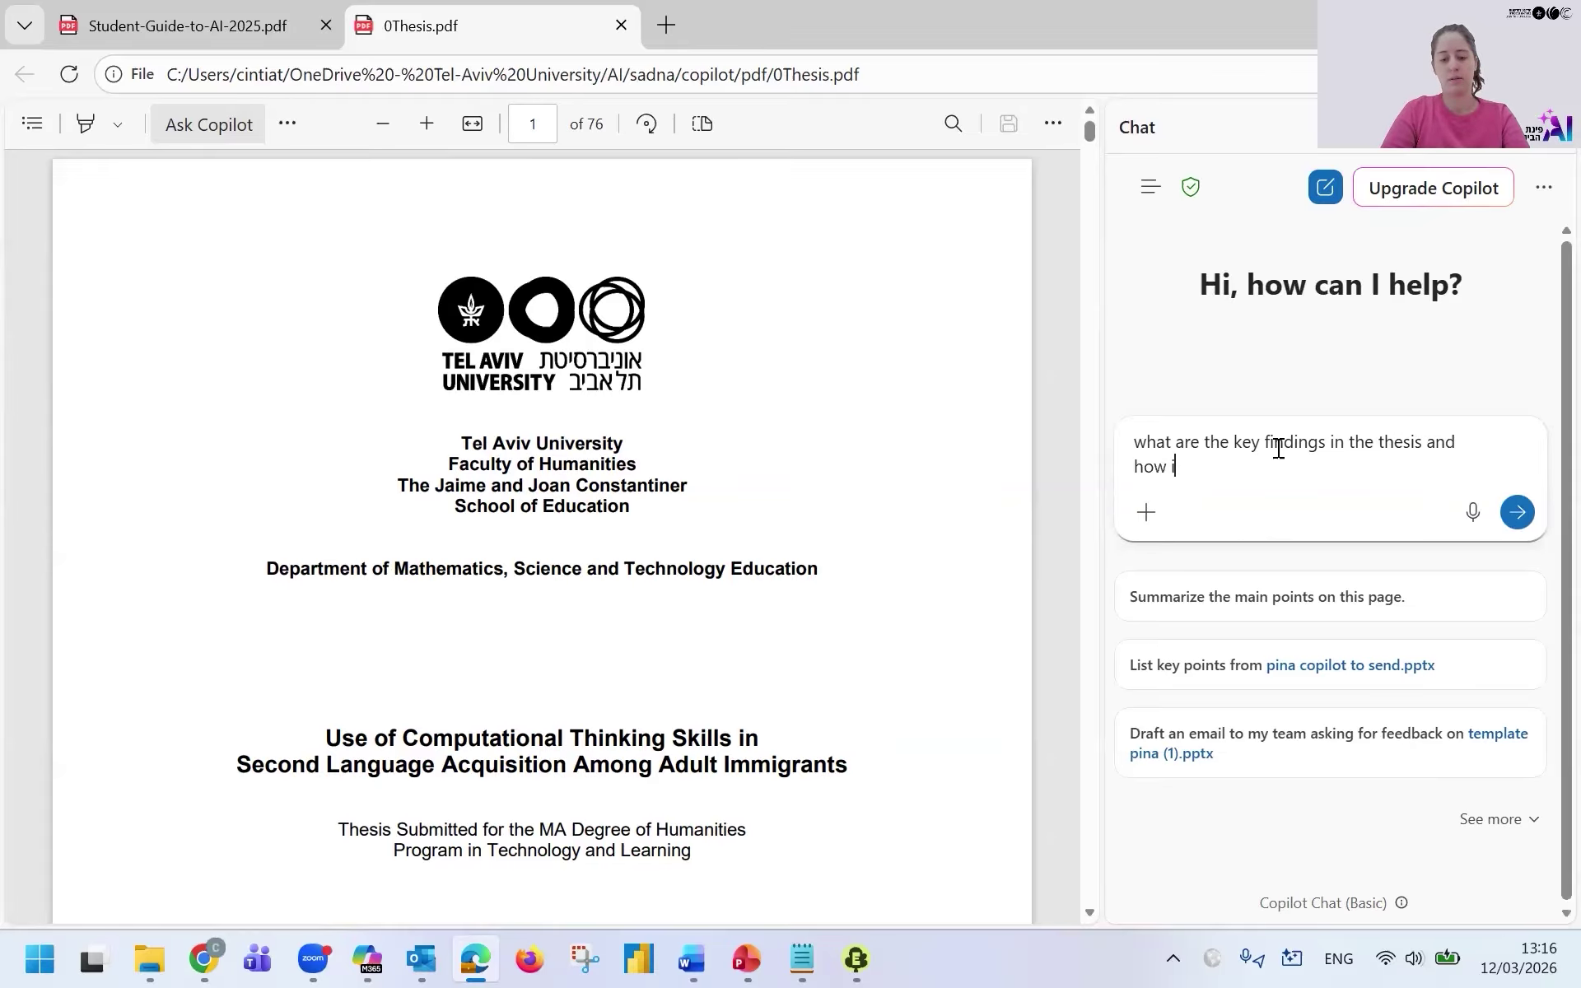
key(BackSpace)
text(af)
text(fex)
key(BackSpace)
text(ctshebere)
key(BackSpace)
key(BackSpace)
text(rew le)
key(BackSpace)
key(BackSpace)
text(education?)
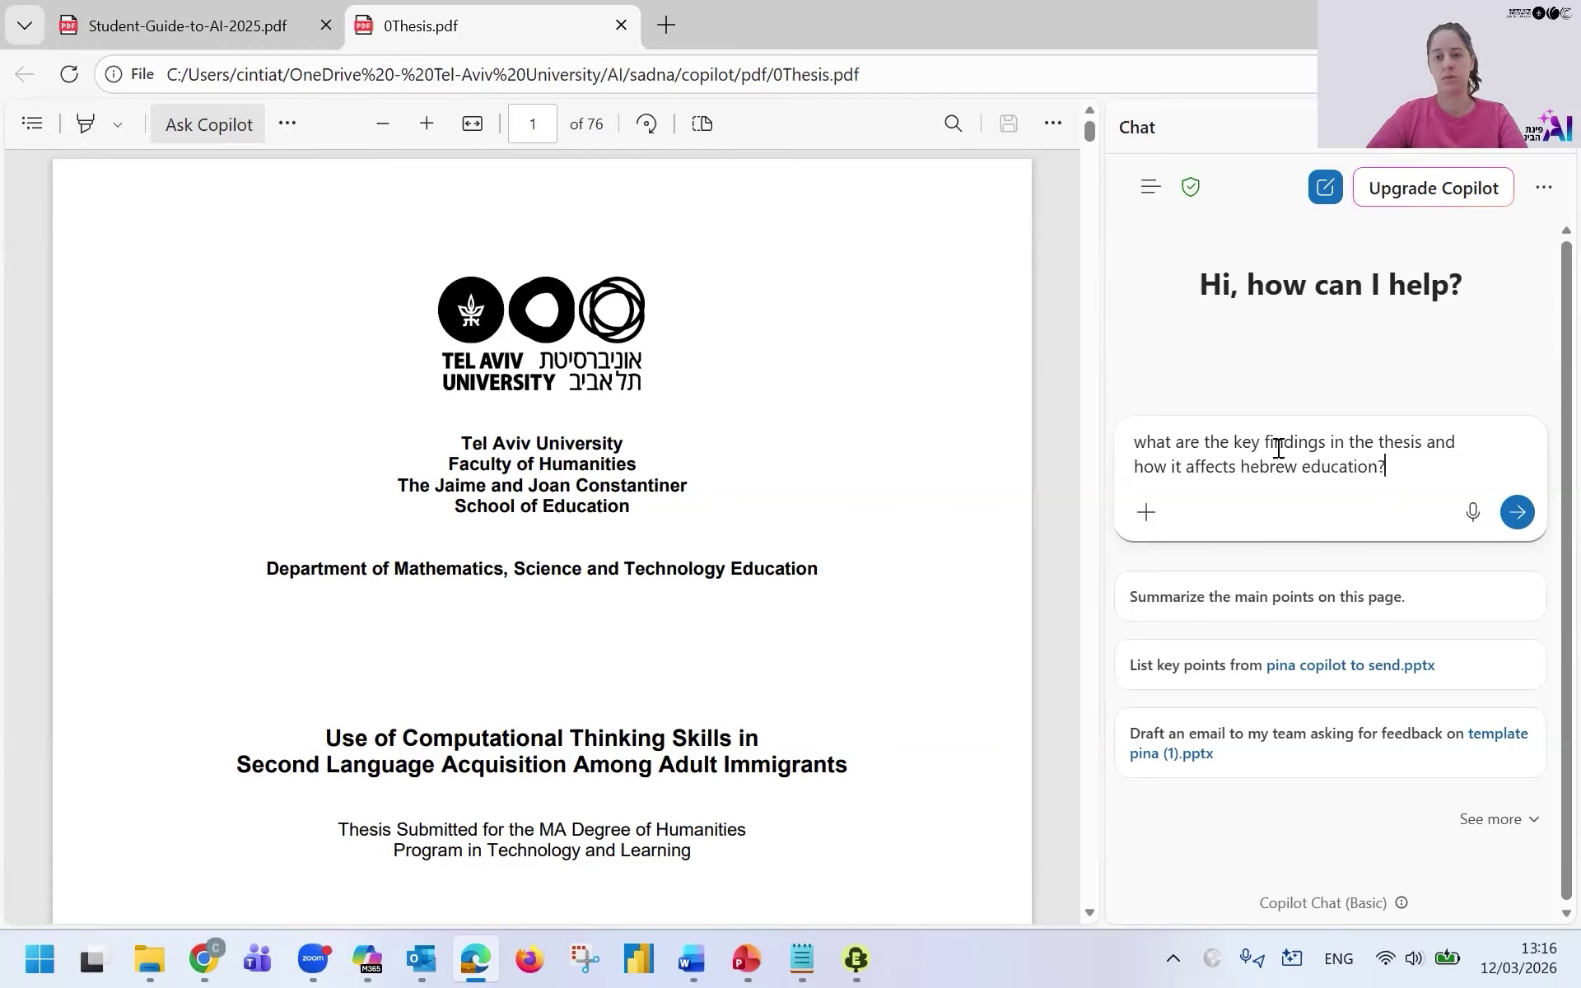
key(Return)
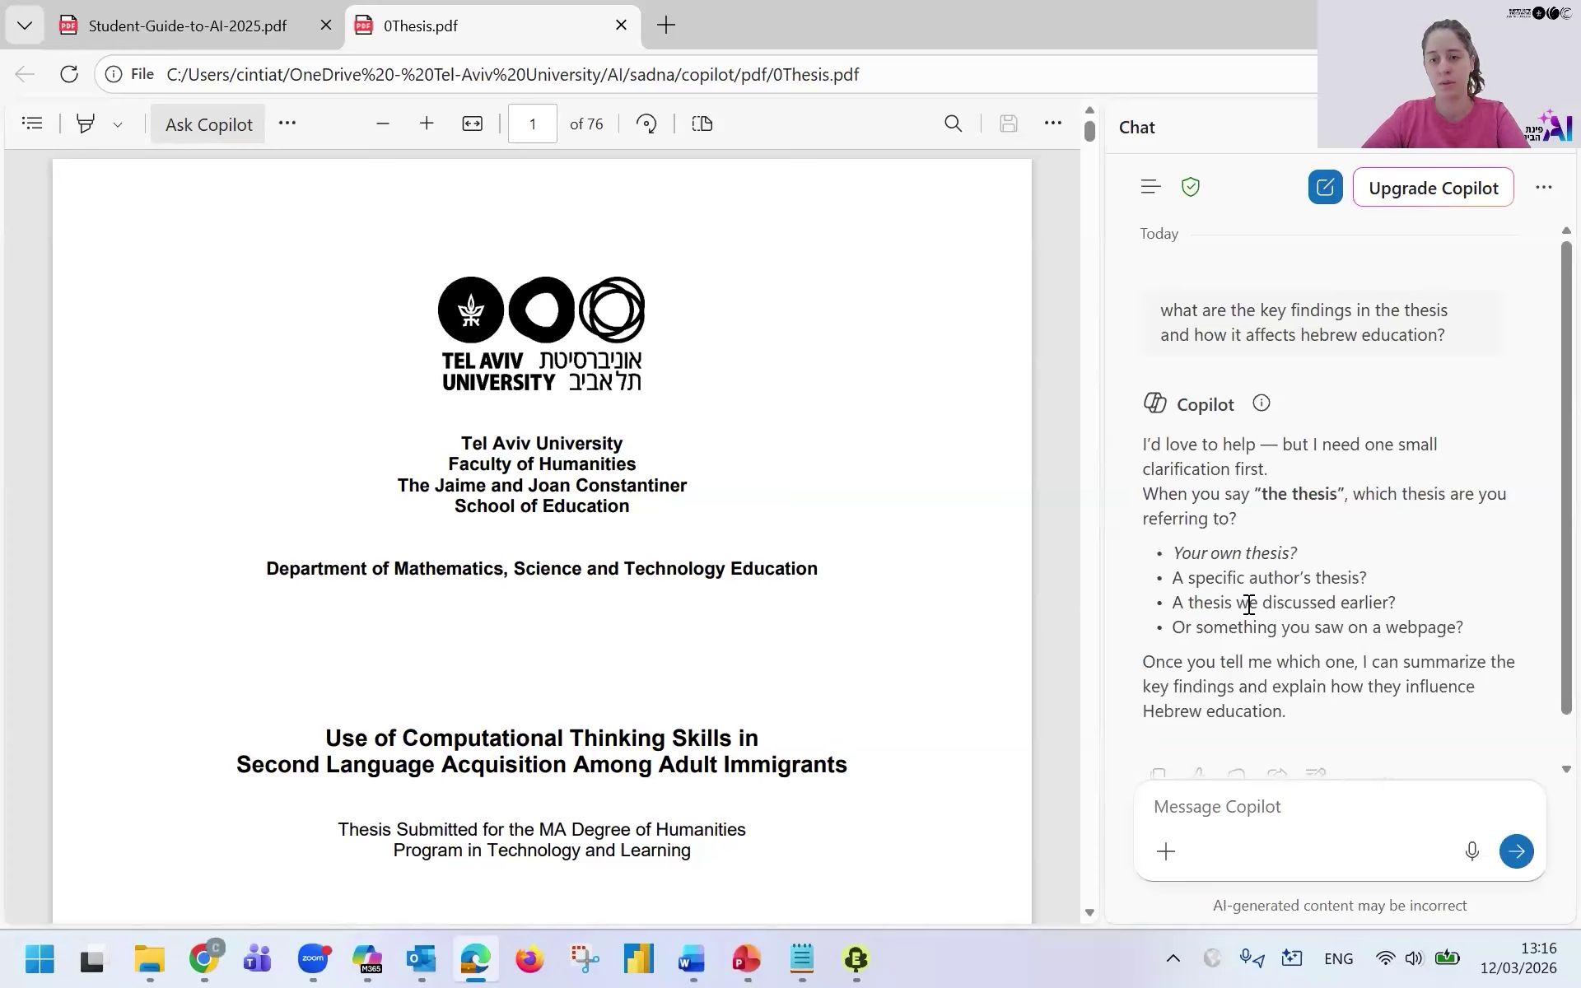
Read Copilot's clarification request and reply "the thesis is opened on the window"
right_click(1358, 708)
click(1329, 636)
scroll(1329, 710, down, 1)
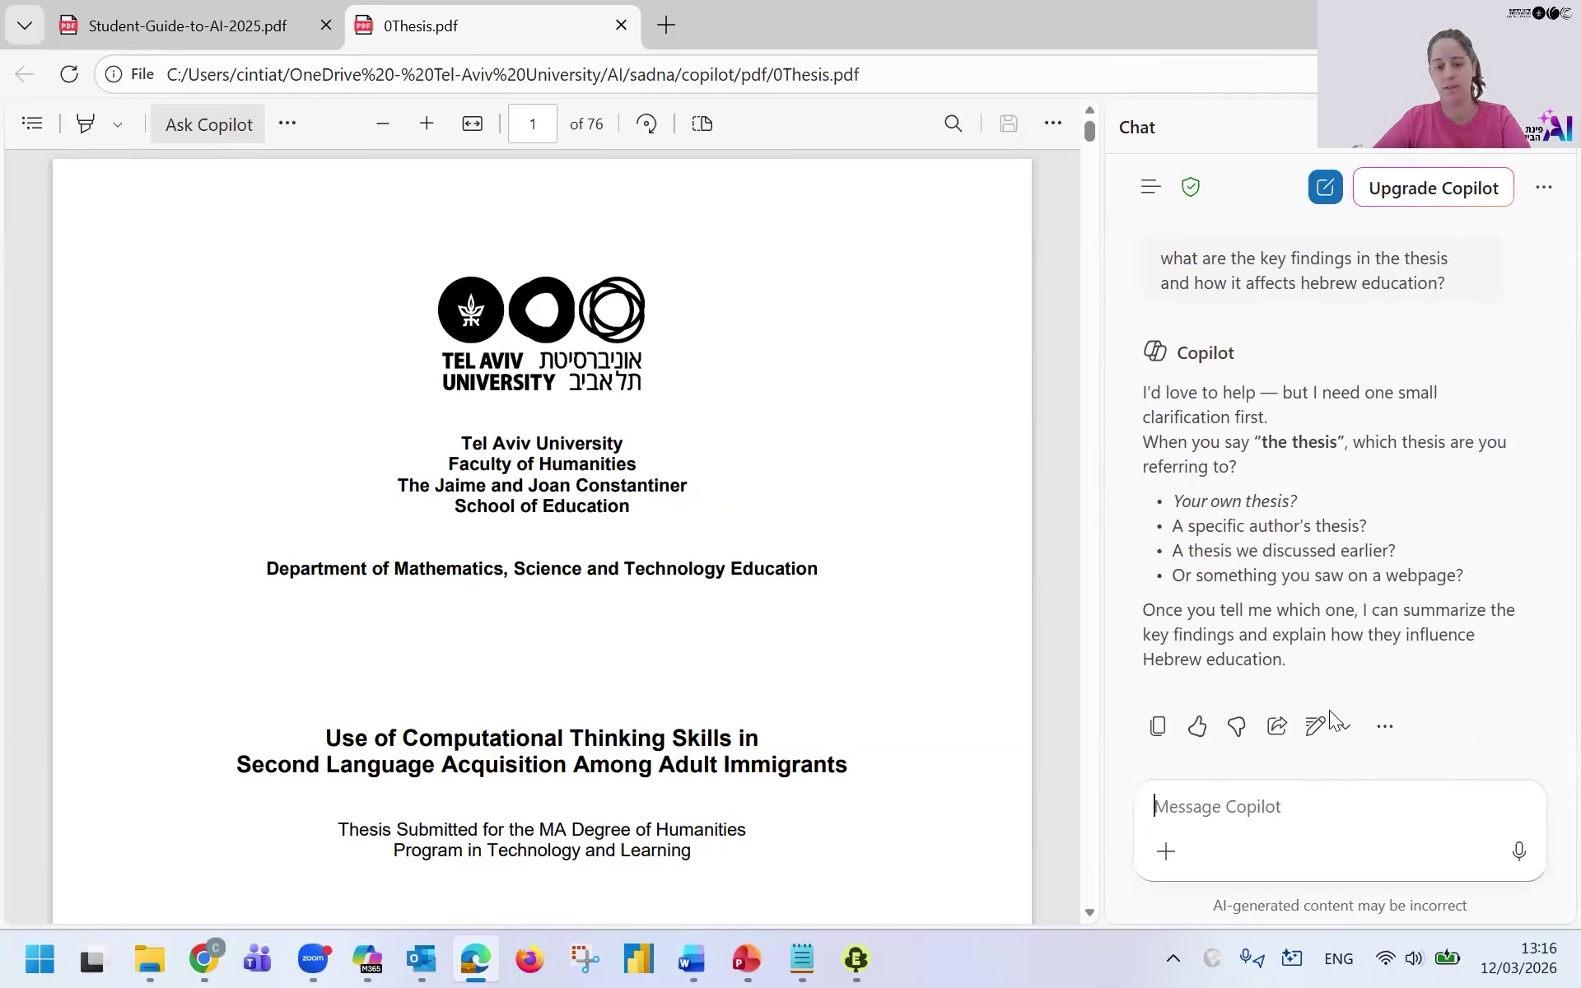
text(the thesis is opene)
key(BackSpace)
text(d on the window)
key(Return)
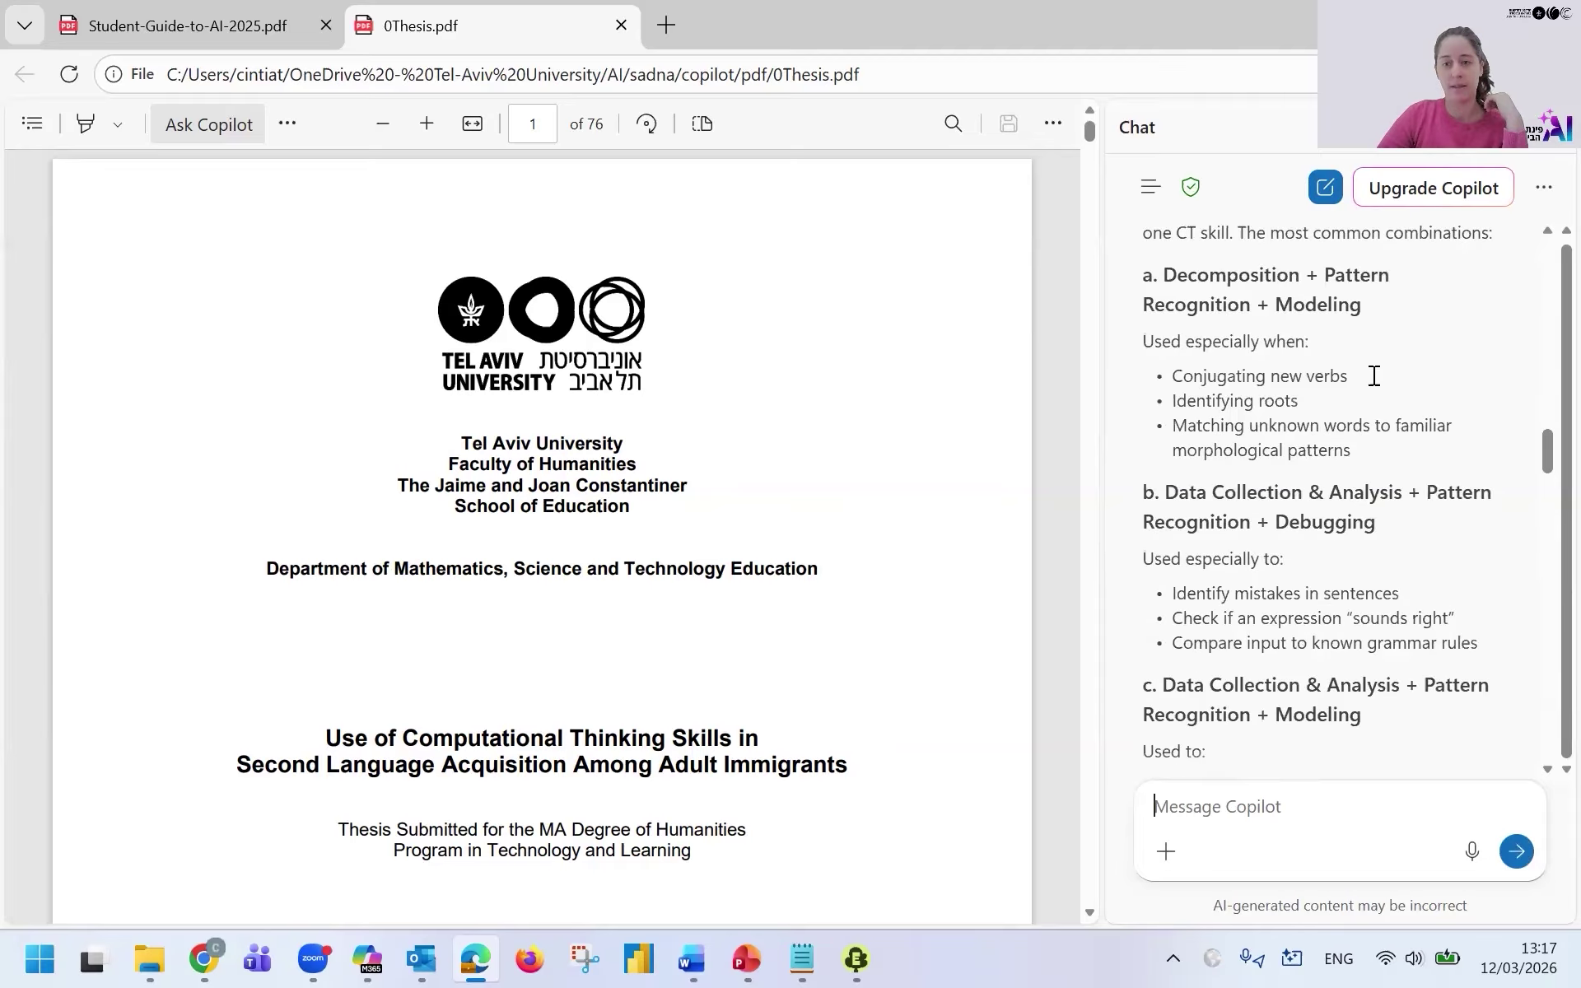
Read Copilot's answer on the thesis findings and Hebrew education through to the follow-up suggestions at its end
scroll(1359, 428, down, 10)
scroll(1354, 453, down, 20)
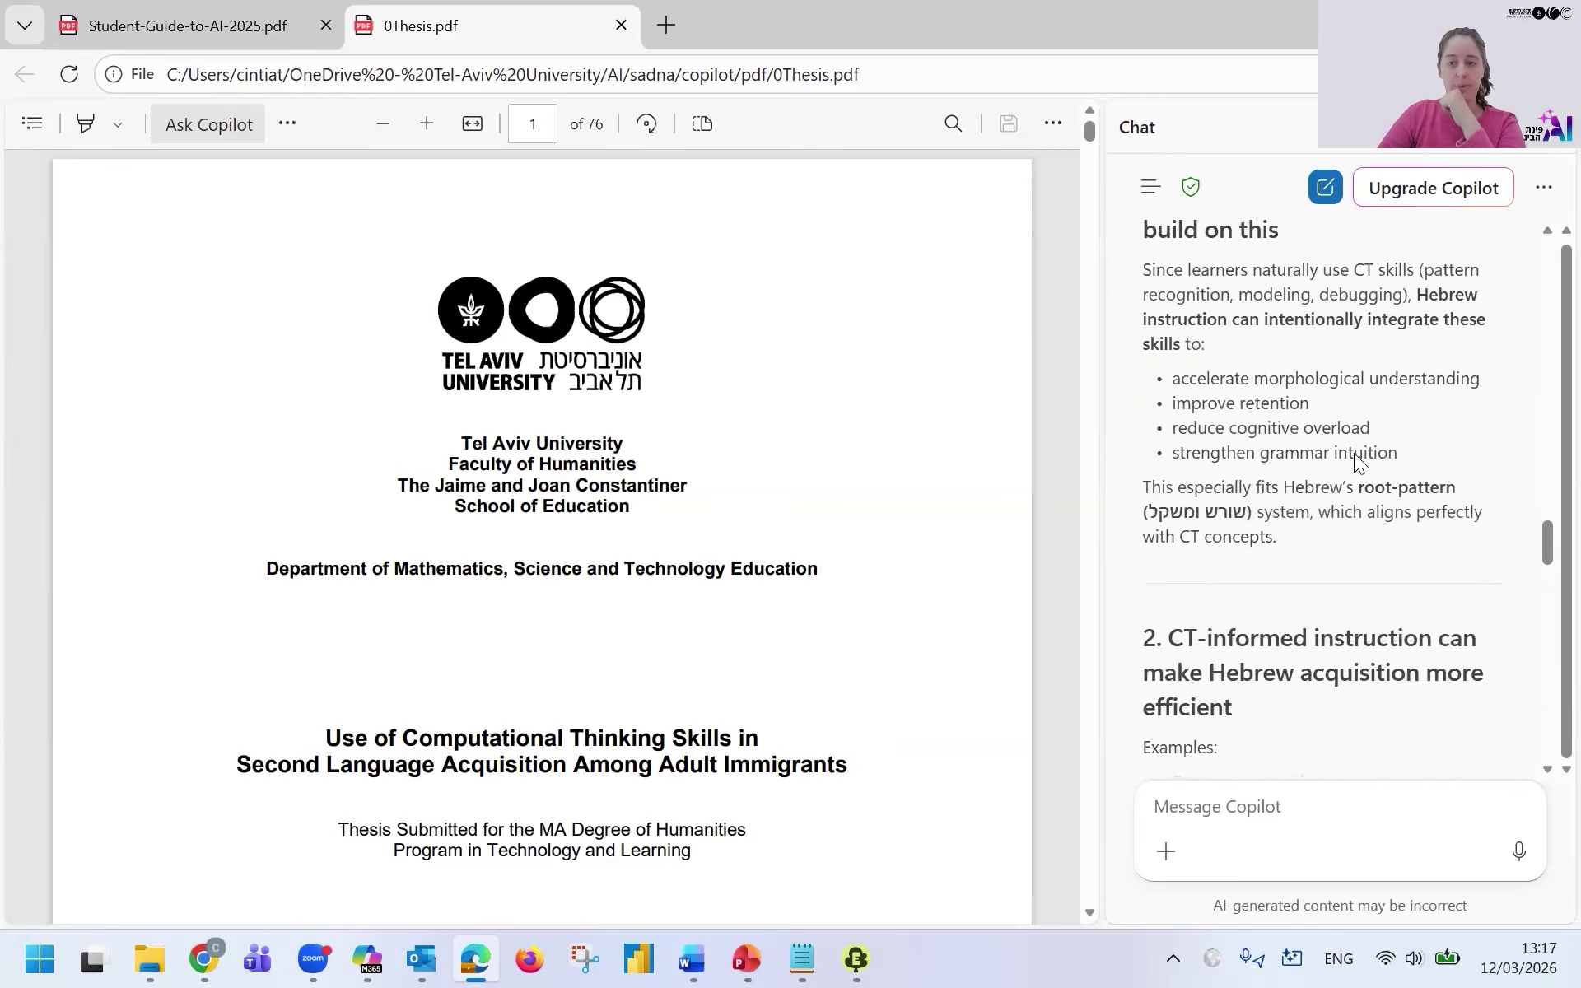
scroll(1363, 446, down, 15)
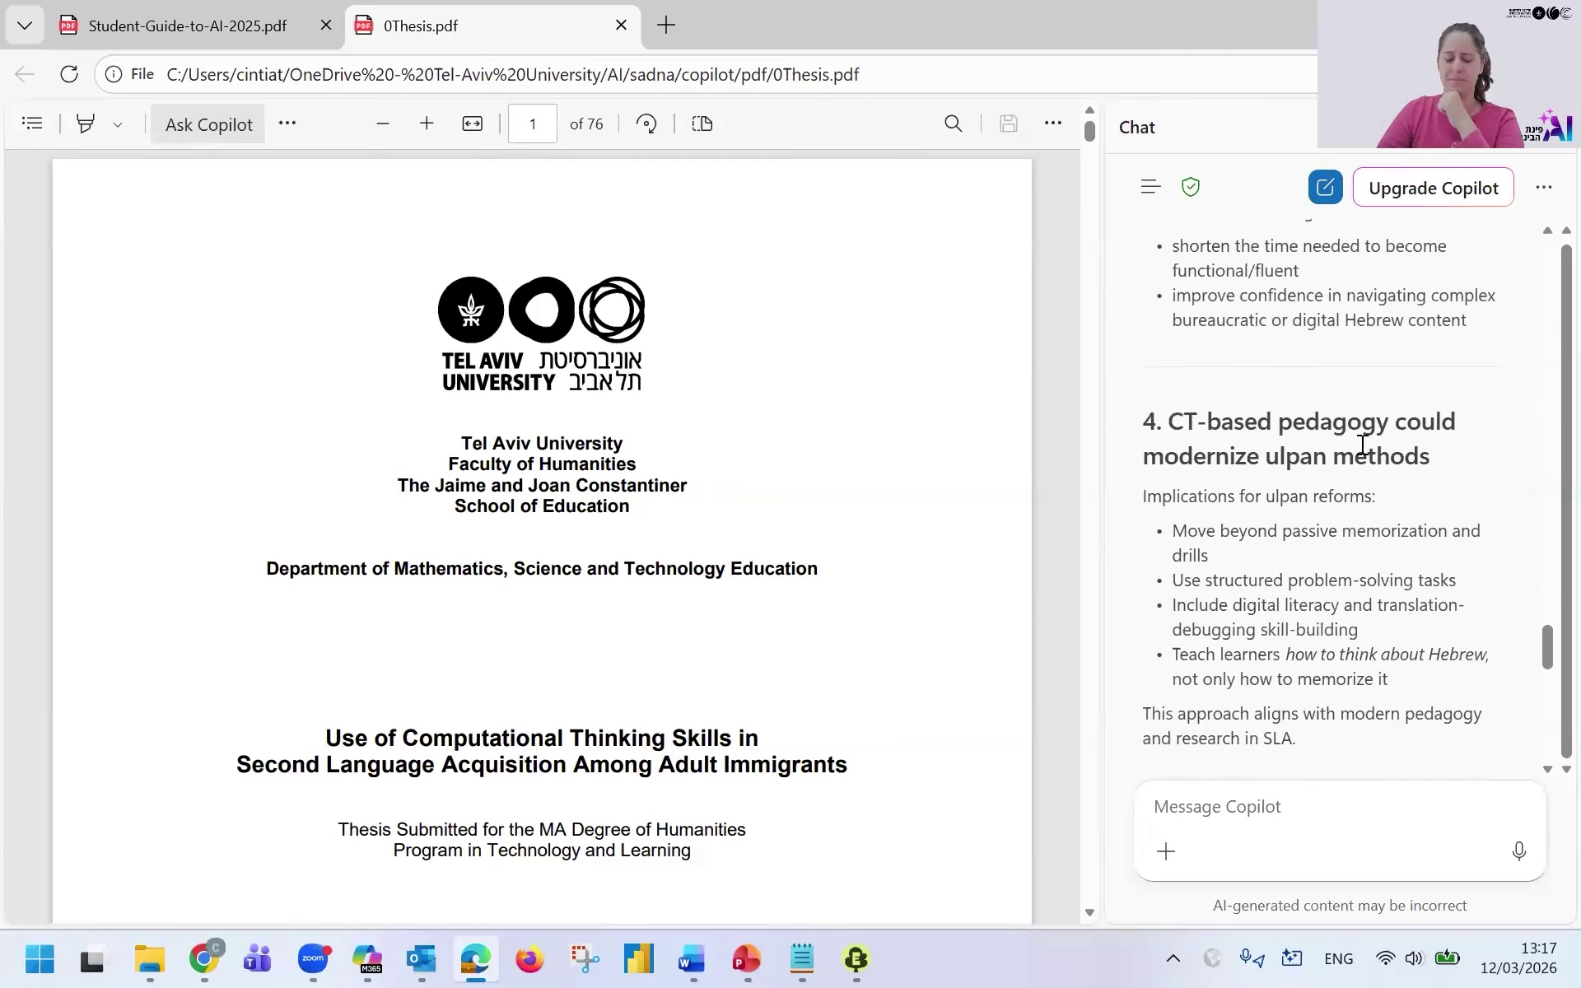
scroll(1363, 441, down, 5)
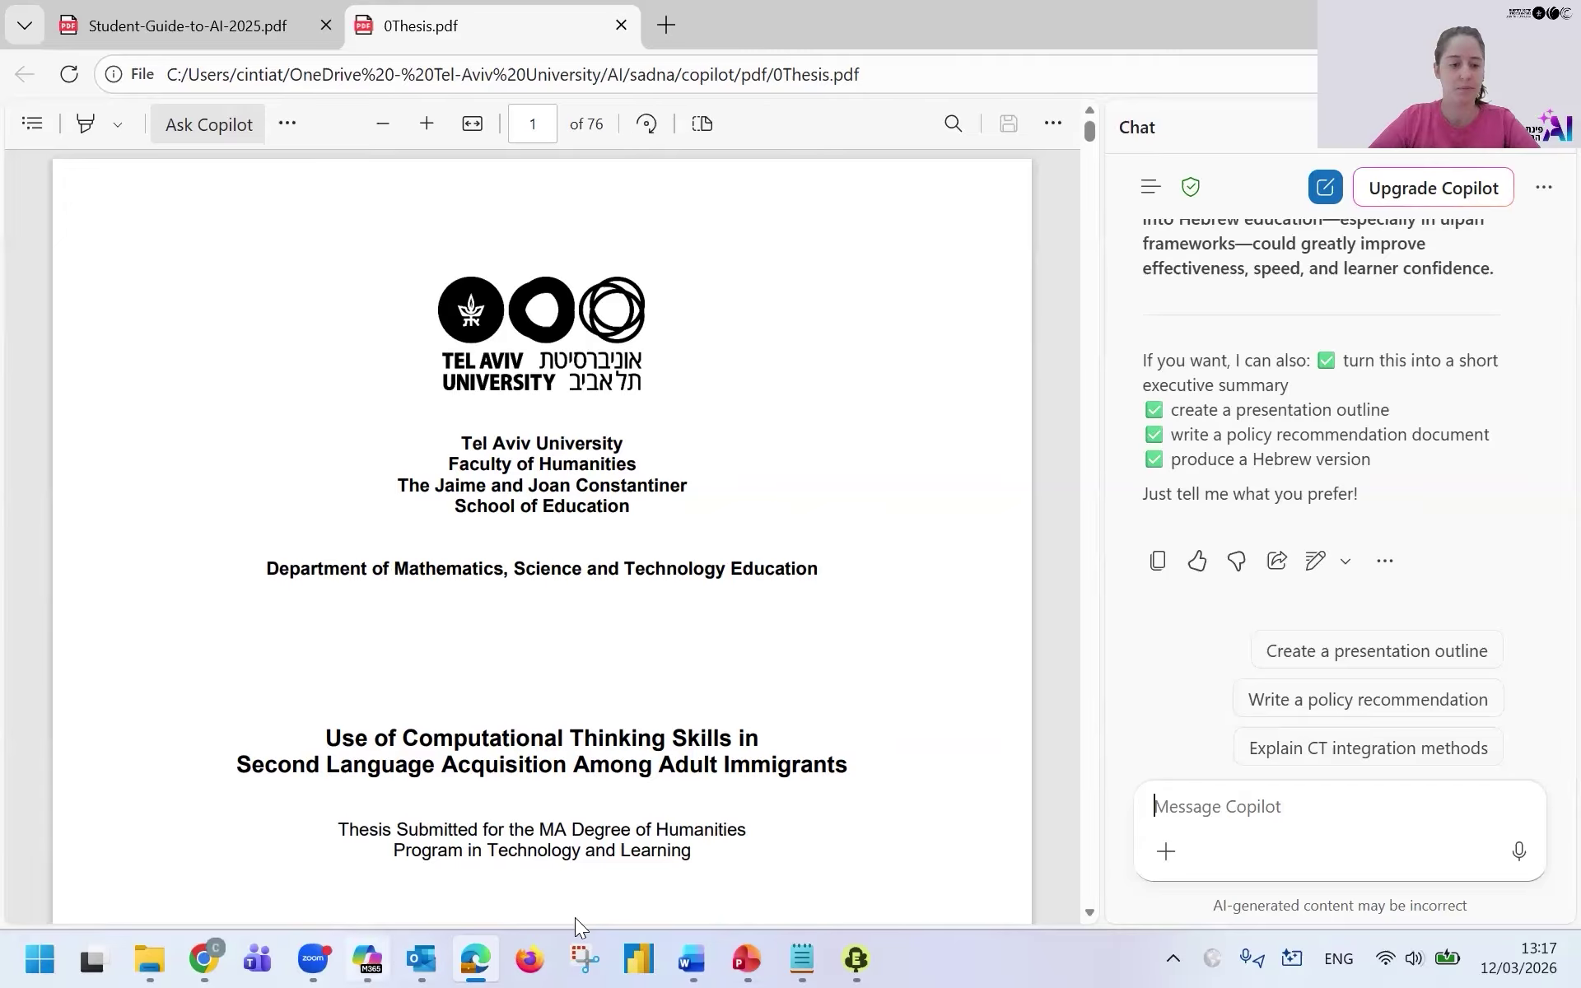
Switch to the pina copilot slide show in PowerPoint and advance to the Quick Summary slide
click(746, 961)
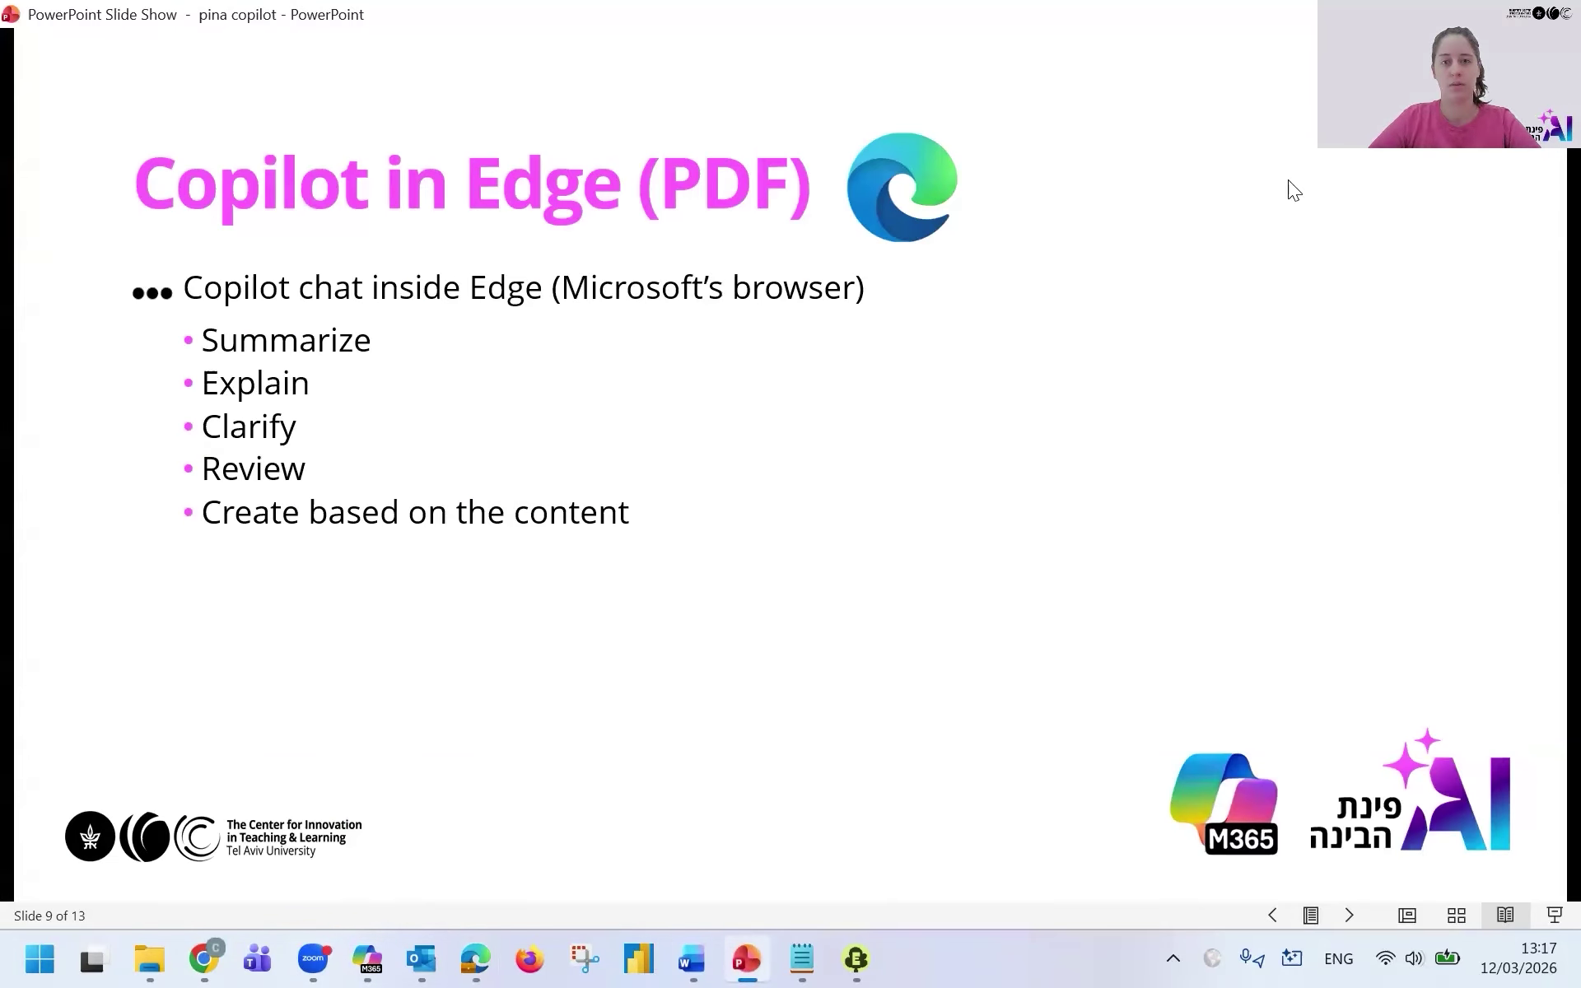
key(Right)
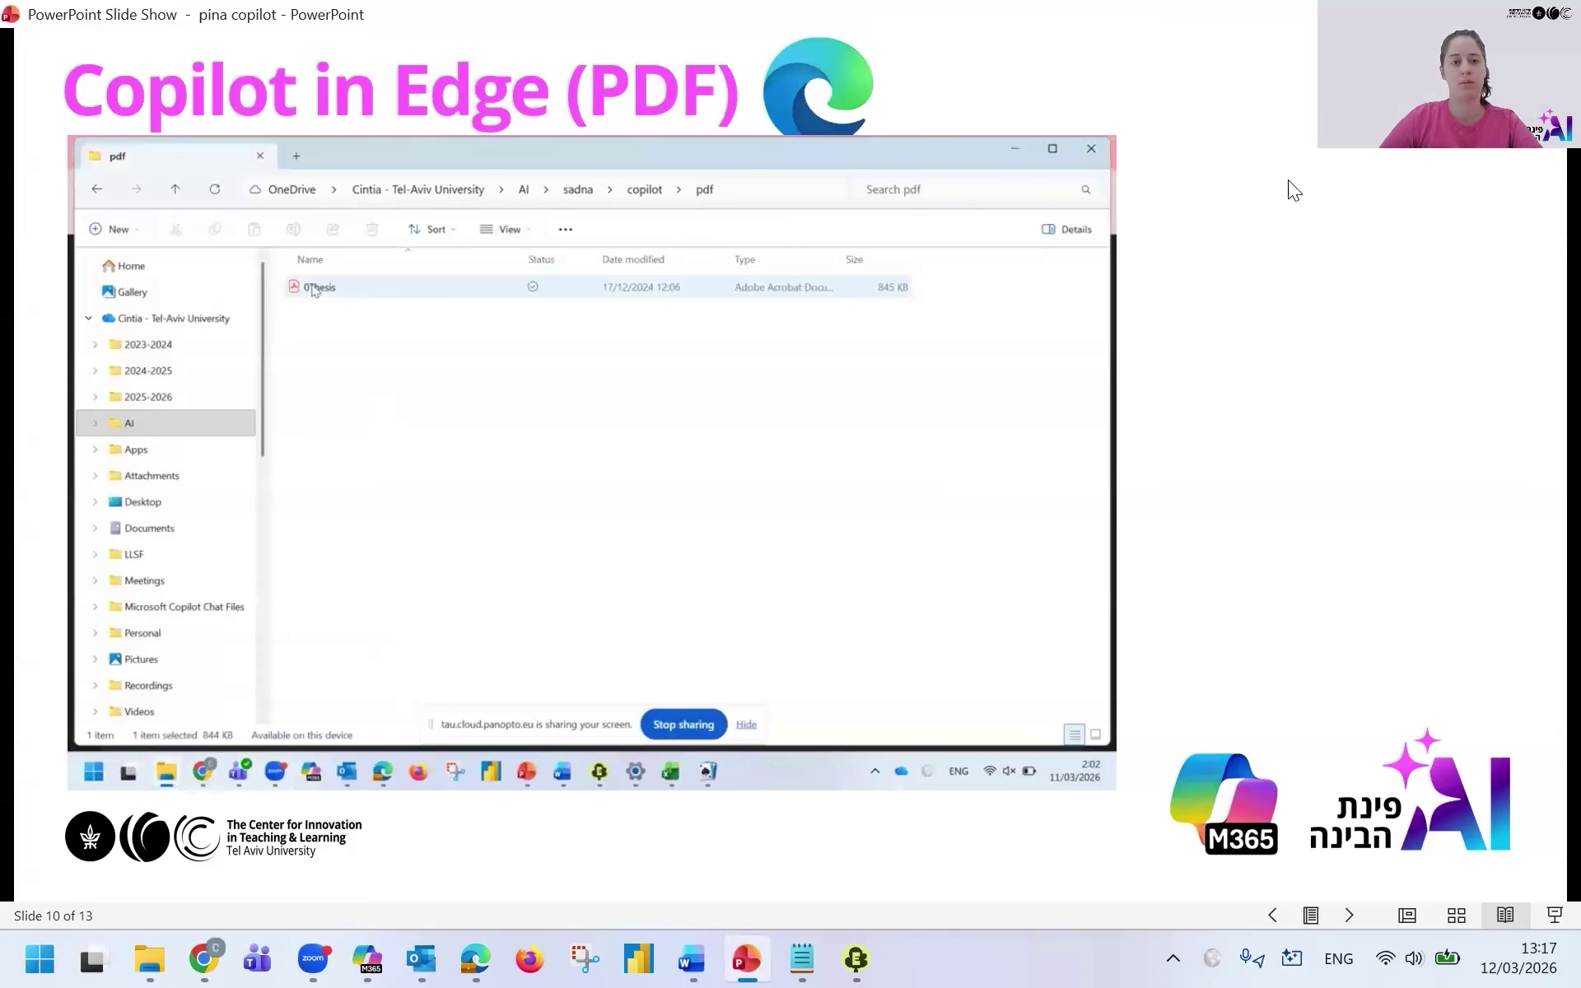
key(Right)
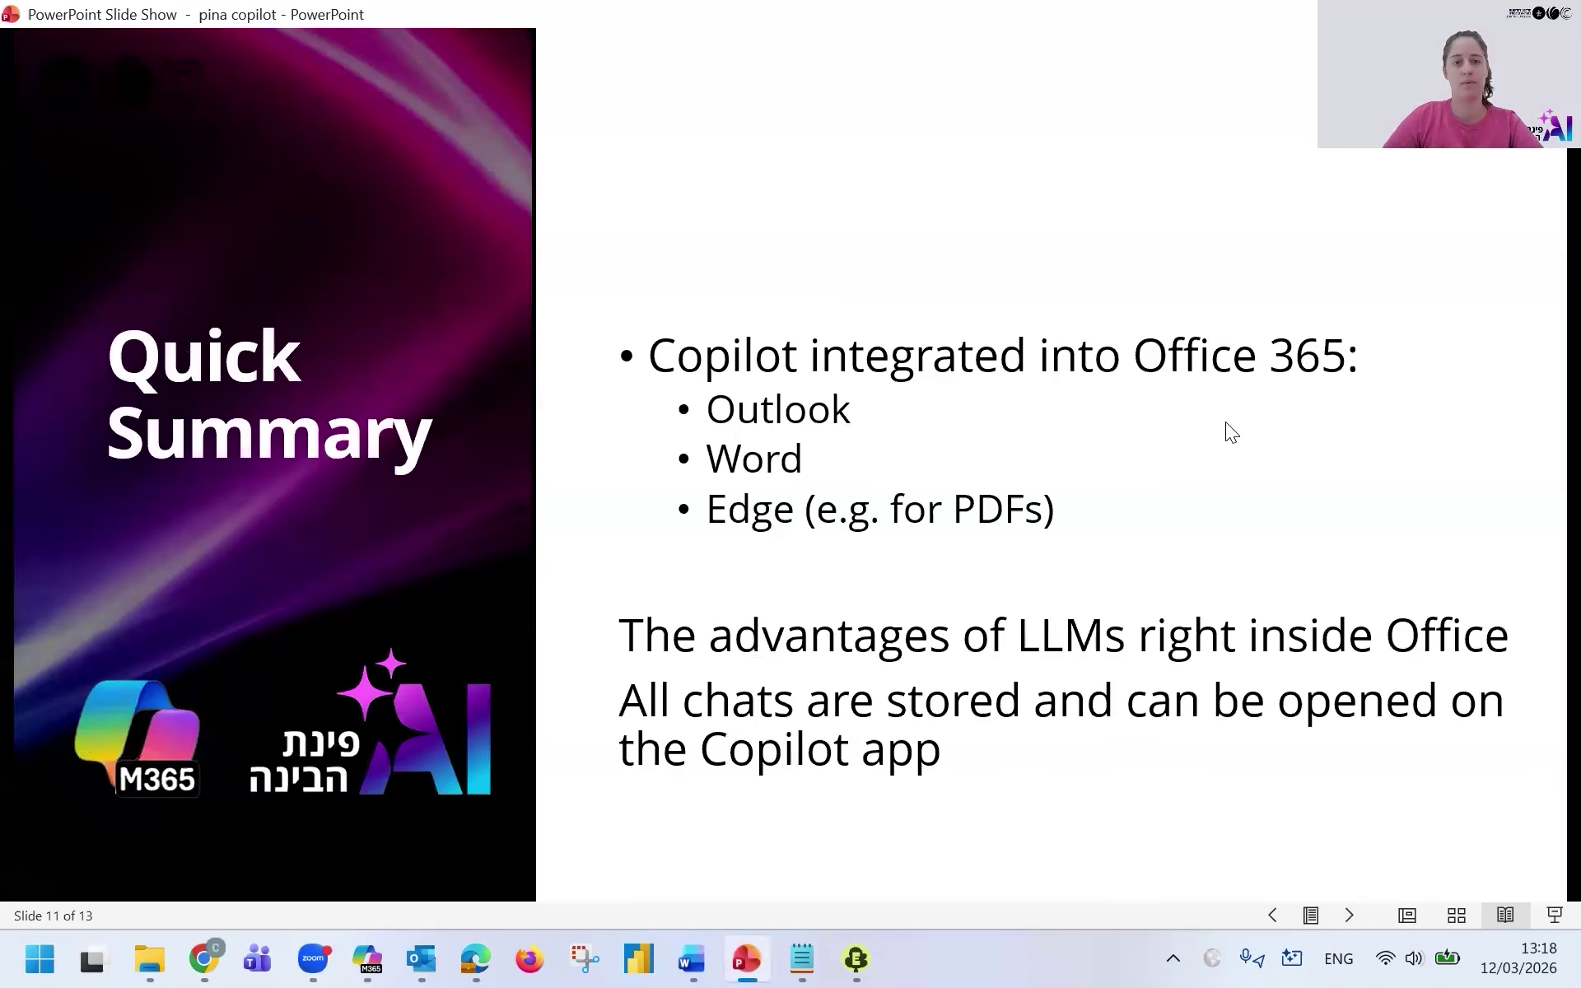